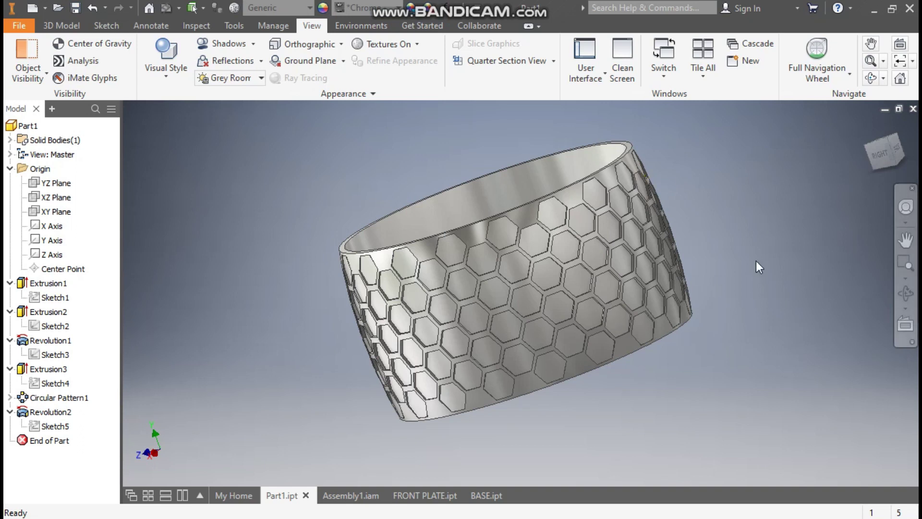
Orbit and zoom the existing ring to inspect it from all sides
{"action": "middle_click_drag", "start_coordinate": [752, 235], "coordinate": [720, 229], "text": "shift"}
{"action": "scroll", "coordinate": [652, 184], "scroll_direction": "up", "scroll_amount": 5}
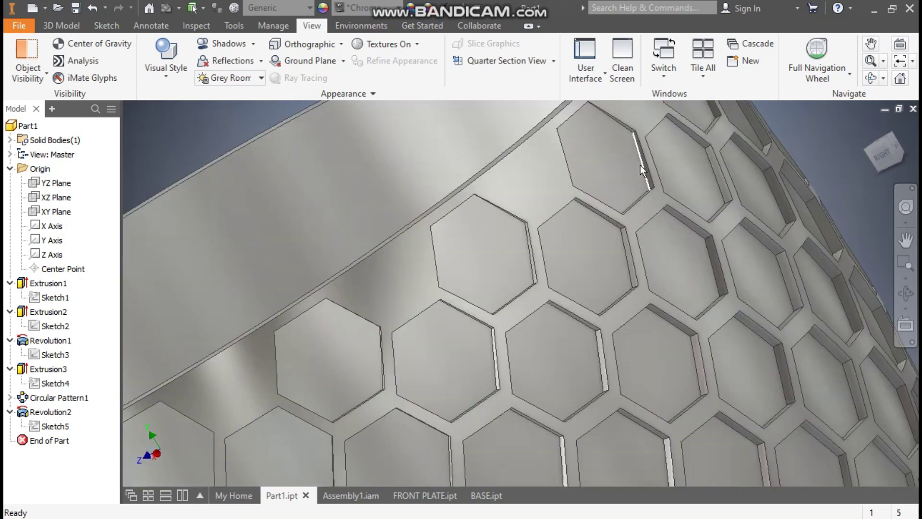
{"action": "scroll", "coordinate": [641, 165], "scroll_direction": "down", "scroll_amount": 4}
{"action": "scroll", "coordinate": [743, 208], "scroll_direction": "down", "scroll_amount": 3}
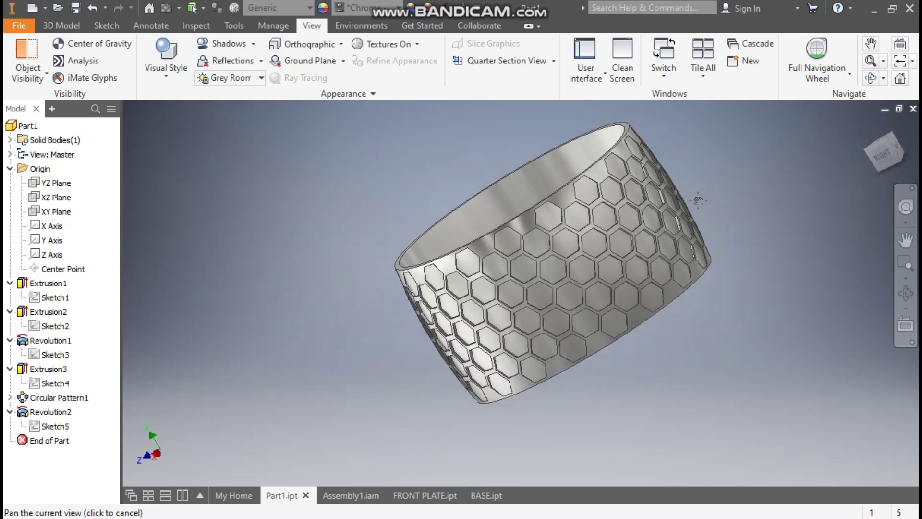
Create a new part from the Standard (mm) template and start a 2D sketch
{"action": "left_click", "coordinate": [37, 10]}
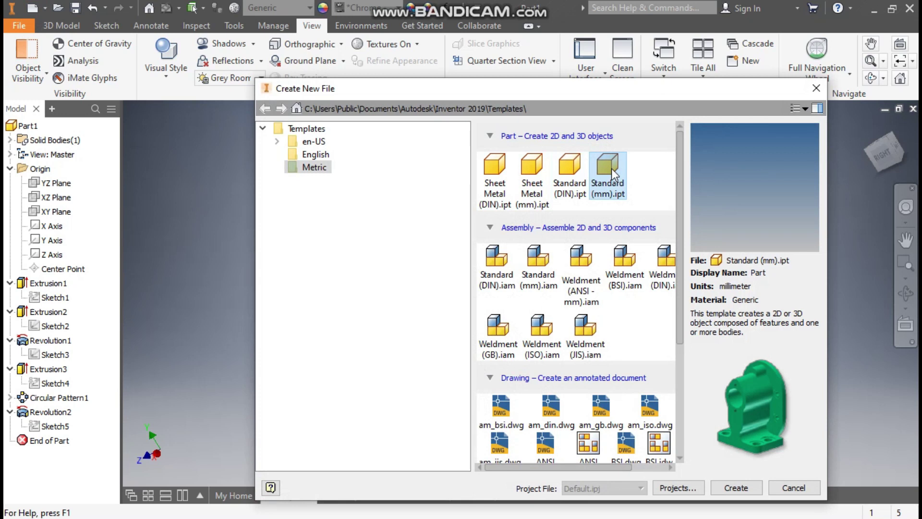
{"action": "left_click", "coordinate": [732, 488]}
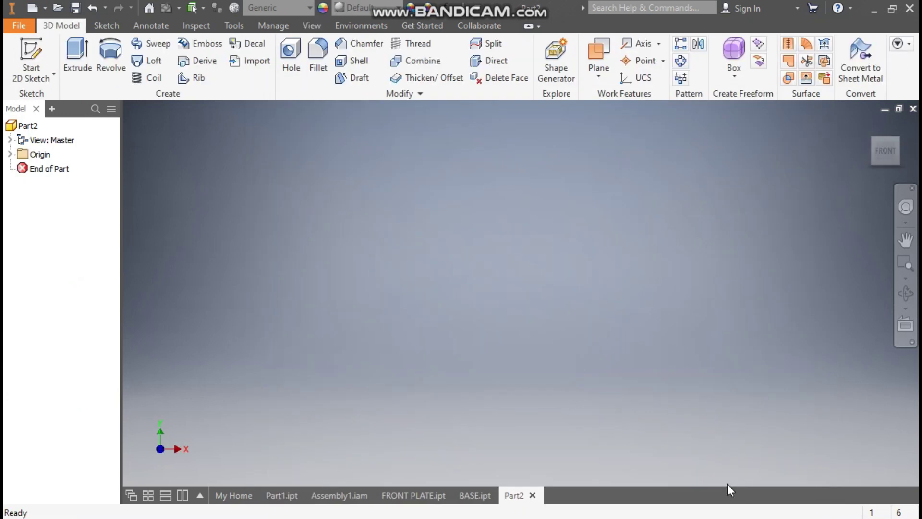
{"action": "left_click", "coordinate": [29, 55]}
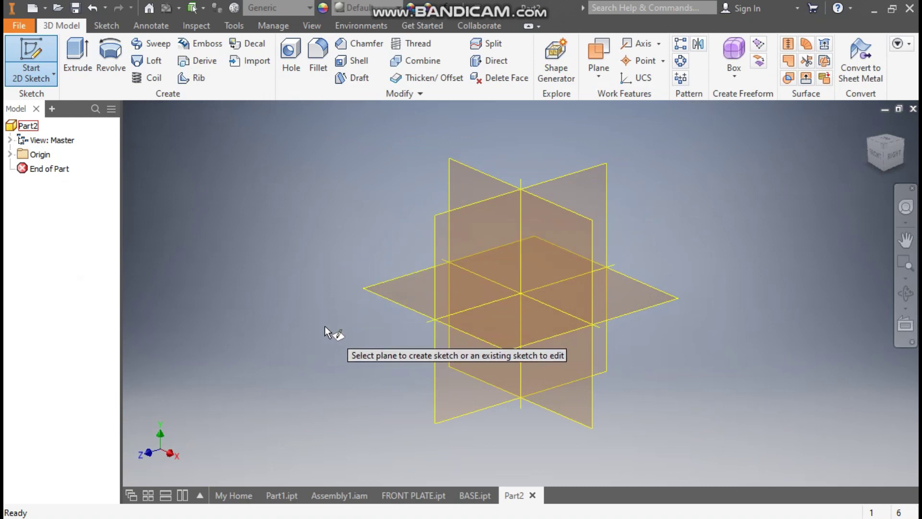
On the XZ plane, draw a 110 mm diameter circle centred at the origin
{"action": "left_click", "coordinate": [406, 280]}
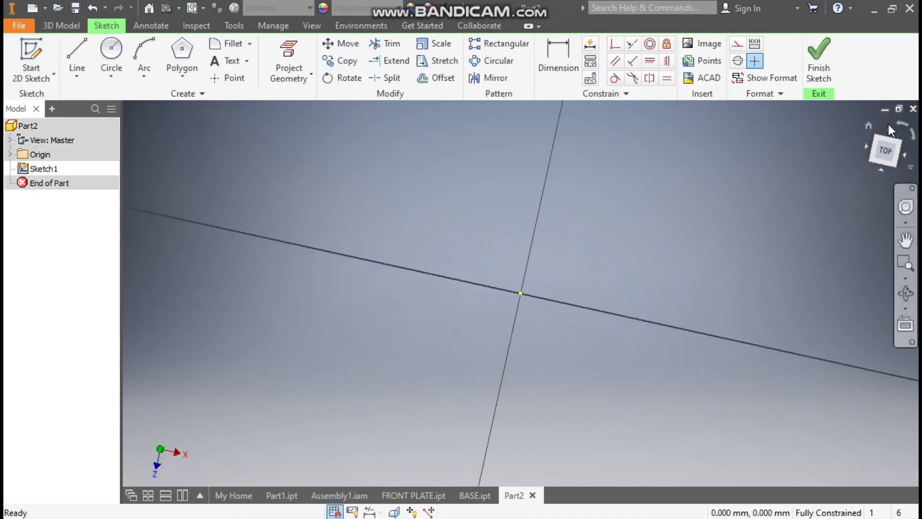
{"action": "left_click", "coordinate": [116, 53]}
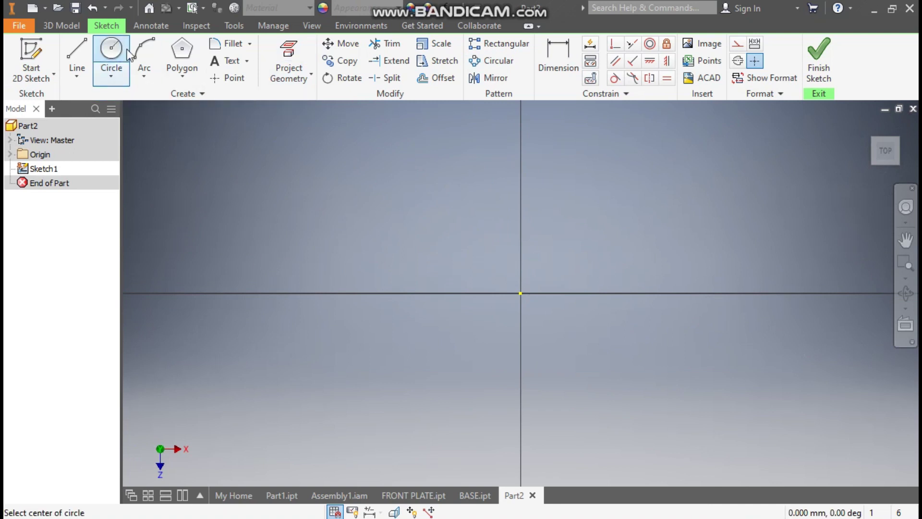
{"action": "left_click", "coordinate": [520, 293]}
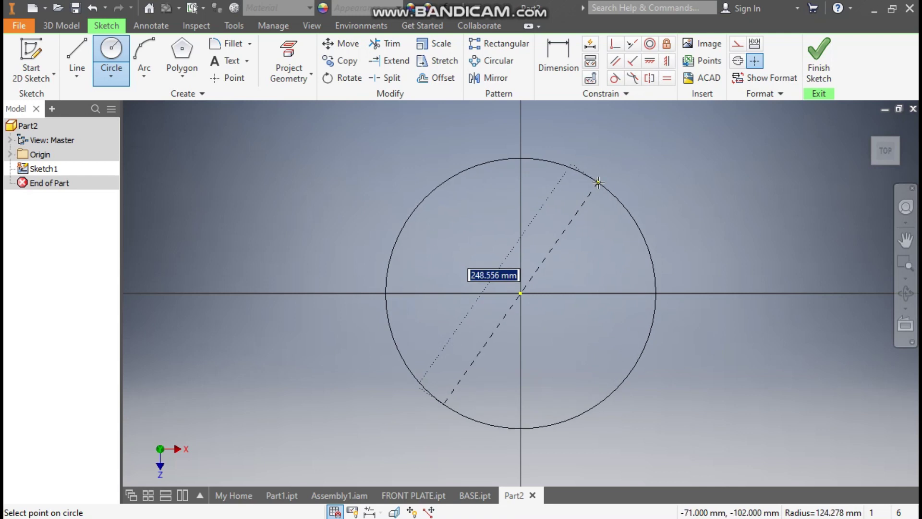
{"action": "type", "text": "110"}
{"action": "key", "text": "Return"}
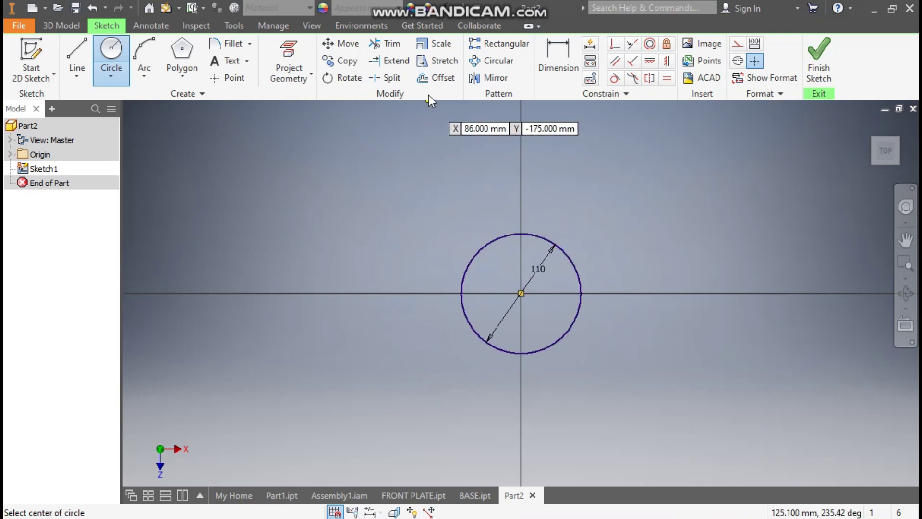
Offset the circle inward and set the offset dimension to 5 mm
{"action": "left_click", "coordinate": [434, 79]}
{"action": "left_click", "coordinate": [544, 228]}
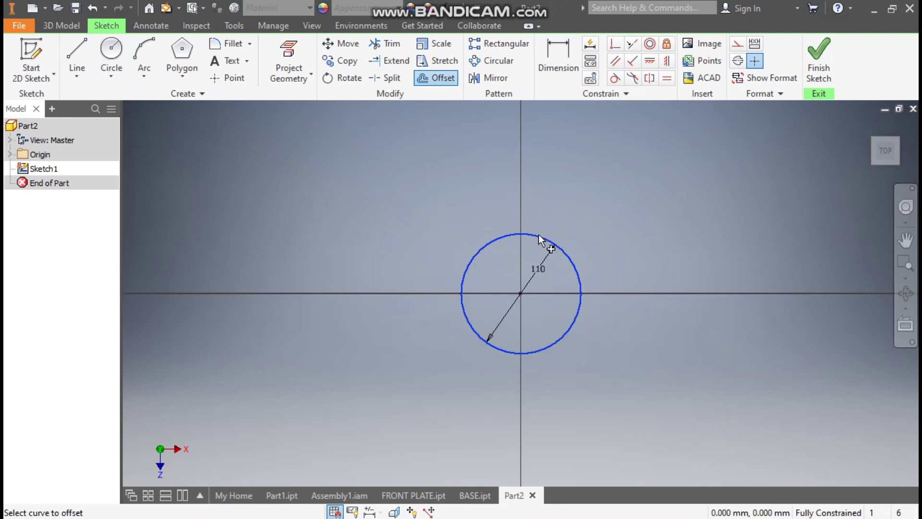
{"action": "left_click", "coordinate": [531, 266]}
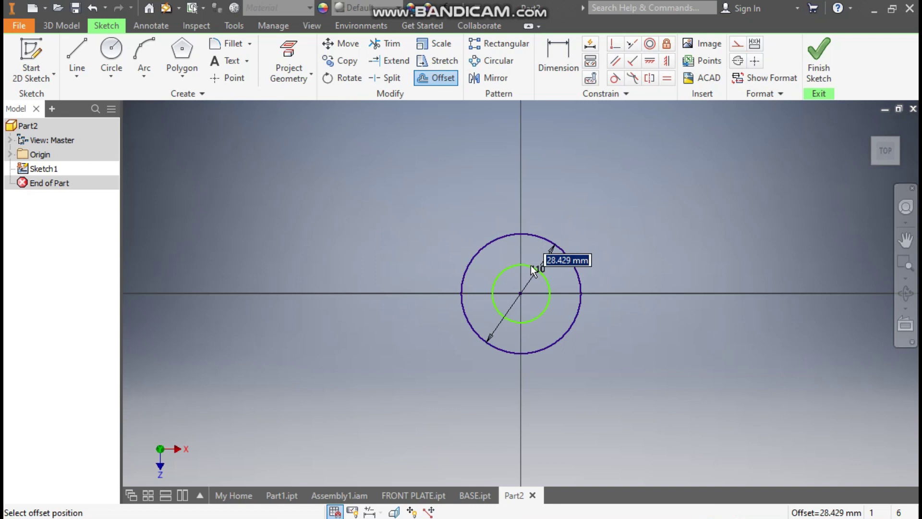
{"action": "type", "text": "5.18"}
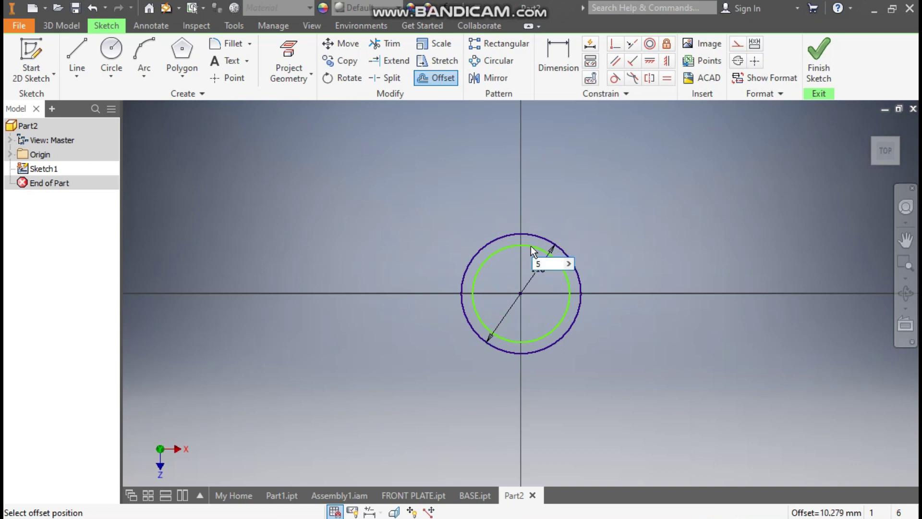
{"action": "key", "text": "Return"}
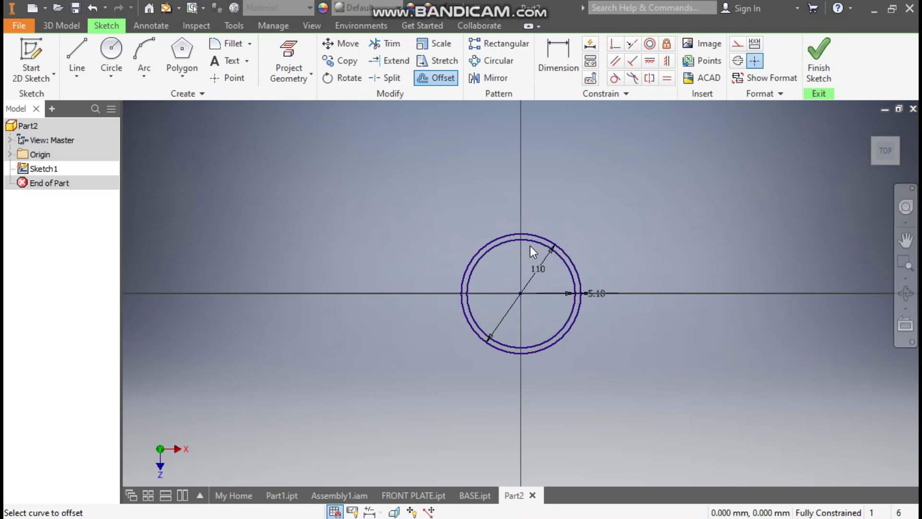
{"action": "key", "text": "Escape"}
{"action": "scroll", "coordinate": [566, 292], "scroll_direction": "up", "scroll_amount": 3}
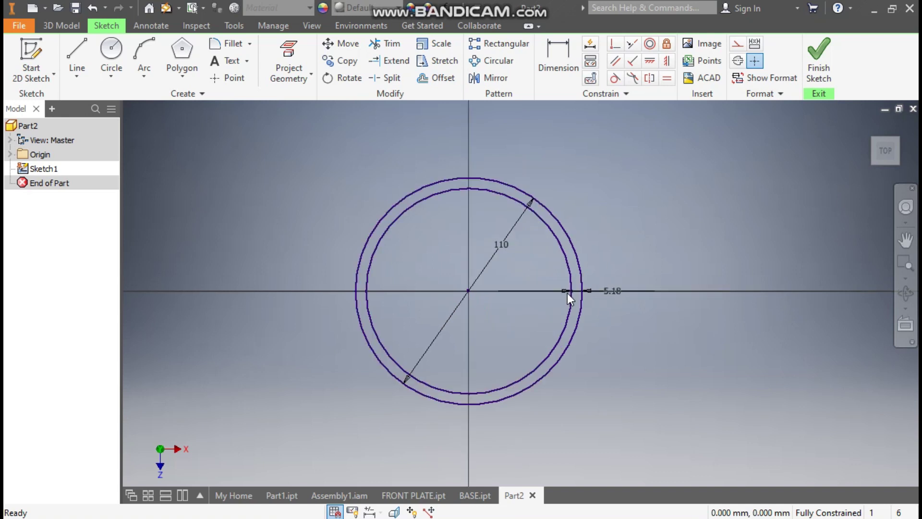
{"action": "double_click", "coordinate": [615, 291]}
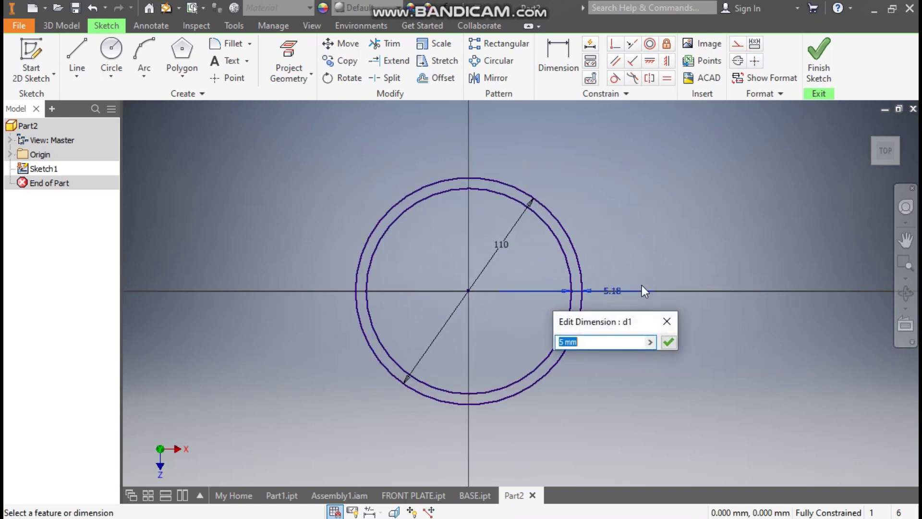
{"action": "left_click", "coordinate": [668, 342]}
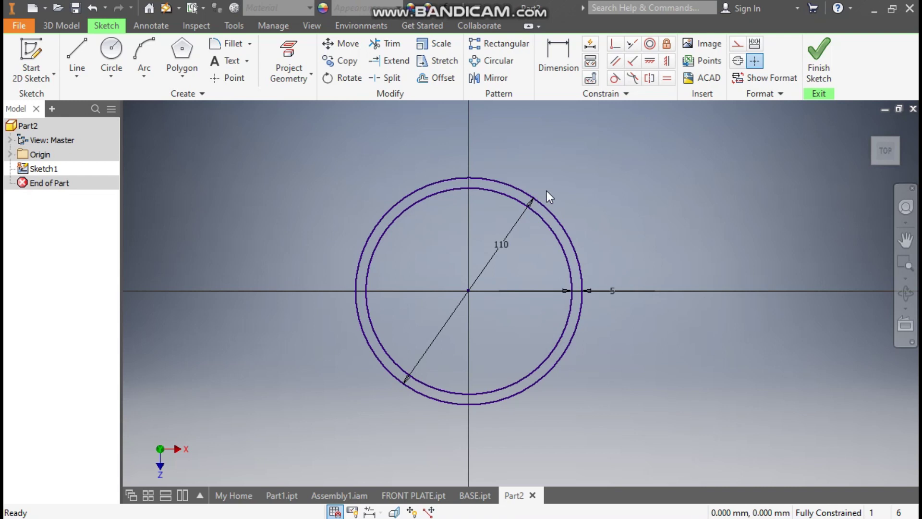
{"action": "scroll", "coordinate": [546, 191], "scroll_direction": "up", "scroll_amount": 3}
Finish the sketch and extrude the ring profile 60 mm symmetrically into a hollow cylinder
{"action": "left_click", "coordinate": [812, 77]}
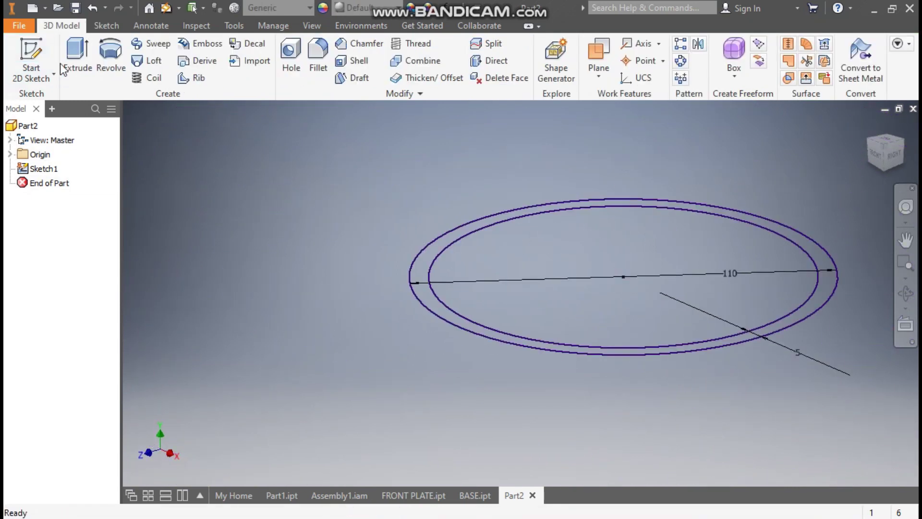
{"action": "left_click", "coordinate": [65, 67]}
{"action": "left_click", "coordinate": [416, 275]}
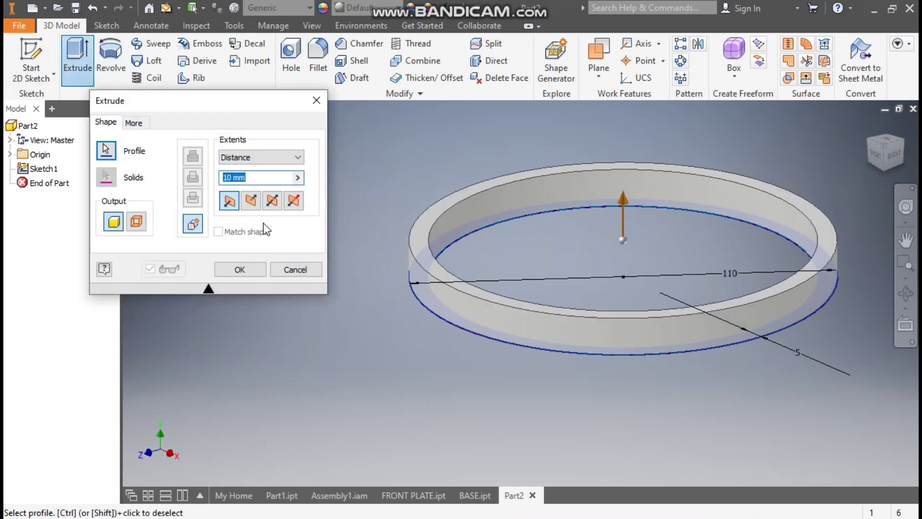
{"action": "type", "text": "60"}
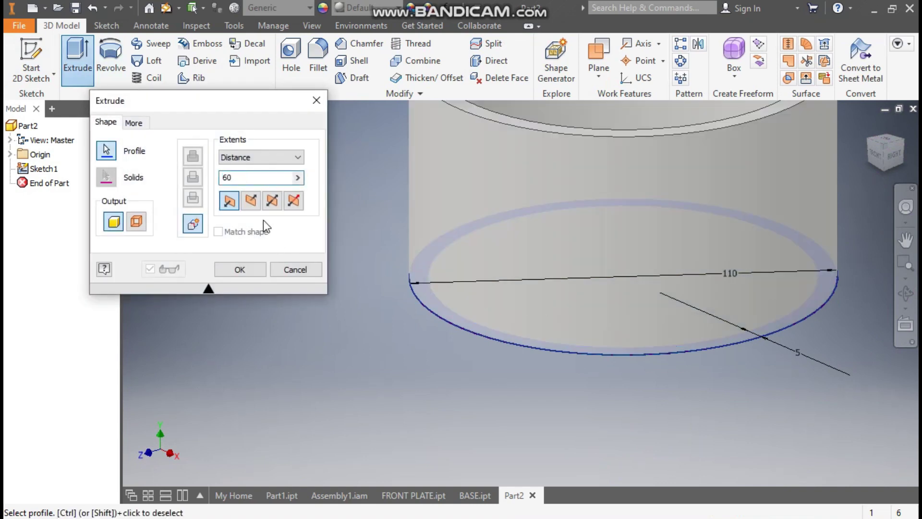
{"action": "scroll", "coordinate": [484, 236], "scroll_direction": "down", "scroll_amount": 2}
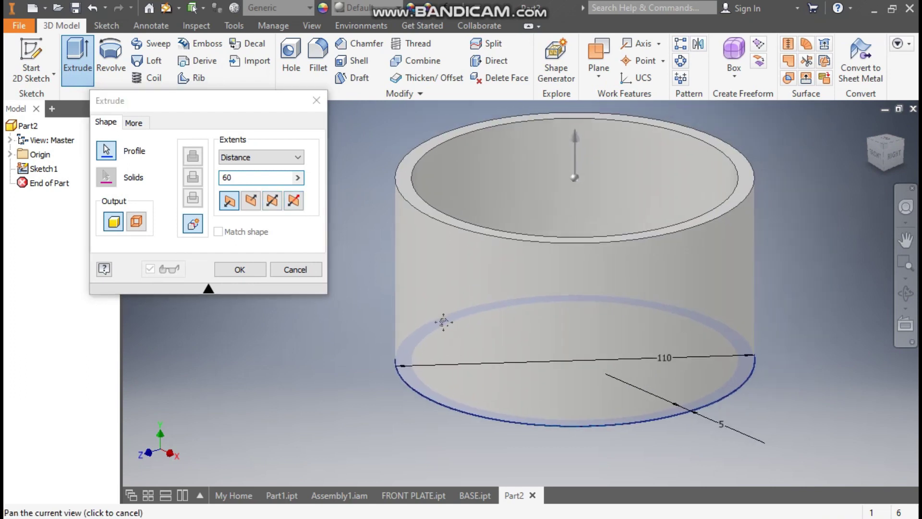
{"action": "left_click", "coordinate": [272, 201]}
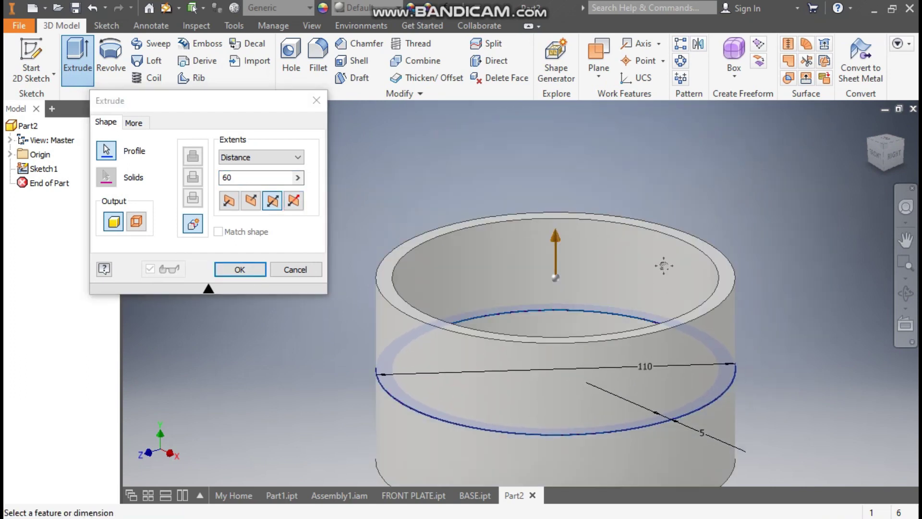
{"action": "scroll", "coordinate": [679, 216], "scroll_direction": "down", "scroll_amount": 2}
{"action": "left_click", "coordinate": [238, 270]}
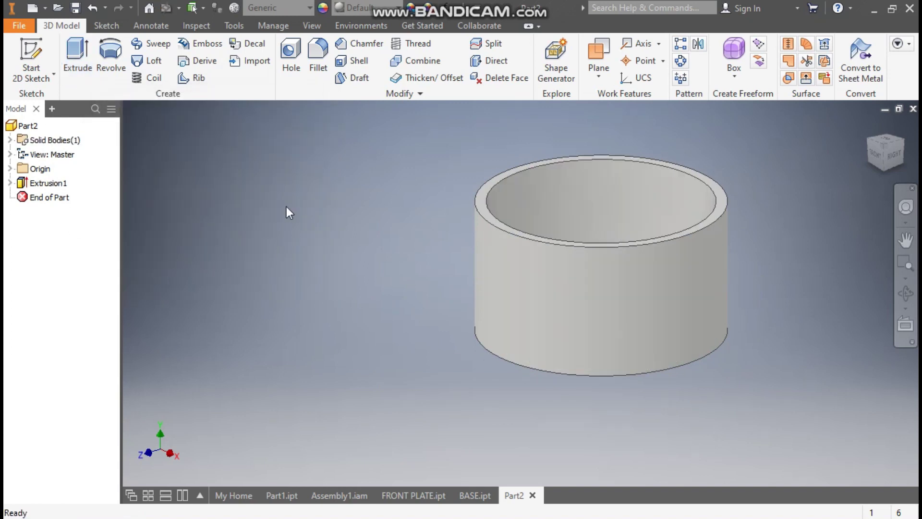
Start a sketch on the origin XY Plane and switch the visual style to Wireframe
{"action": "left_click", "coordinate": [9, 170]}
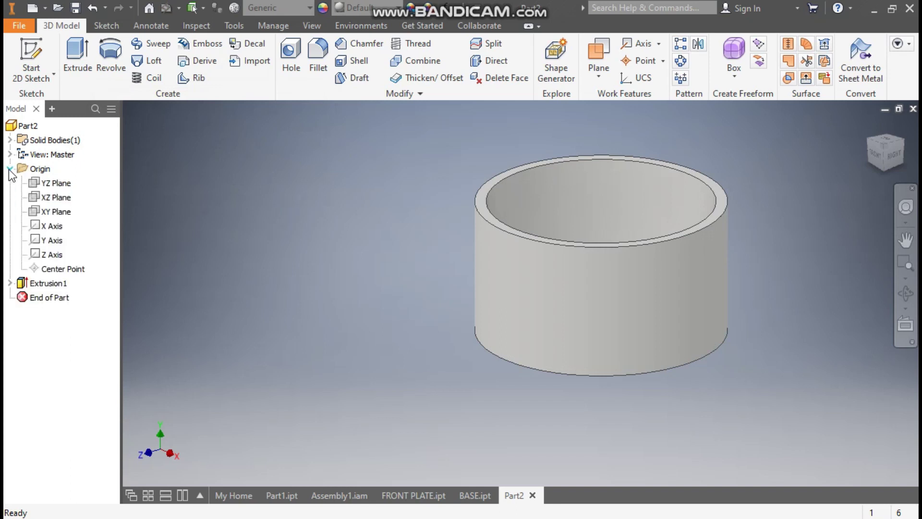
{"action": "left_click", "coordinate": [53, 212]}
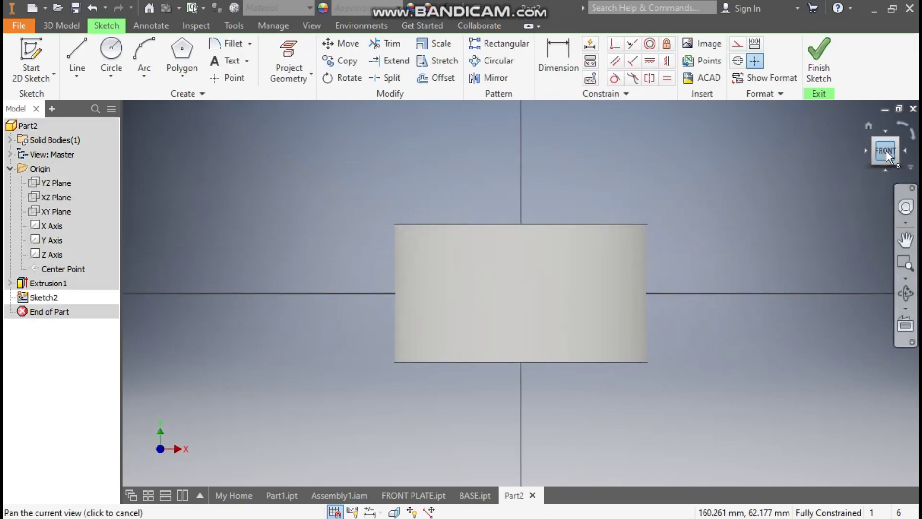
{"action": "left_click", "coordinate": [311, 28]}
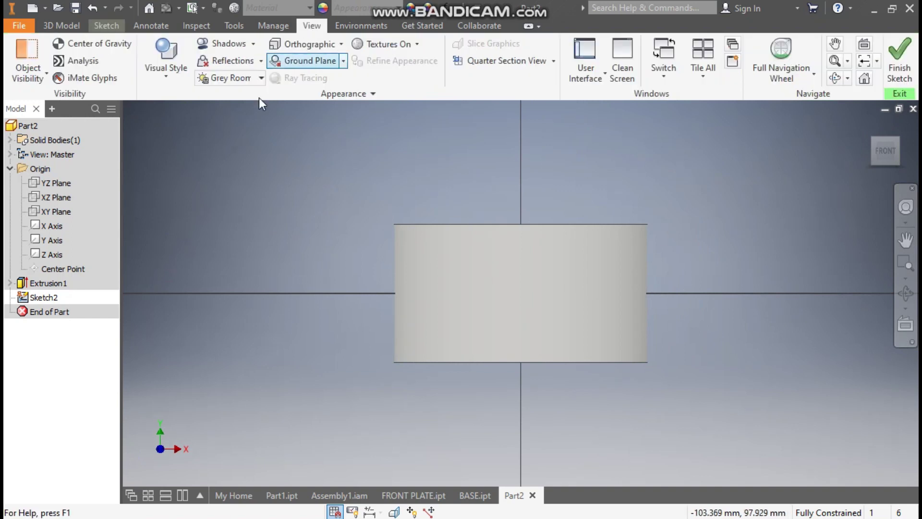
{"action": "left_click", "coordinate": [177, 76]}
{"action": "left_click", "coordinate": [198, 211]}
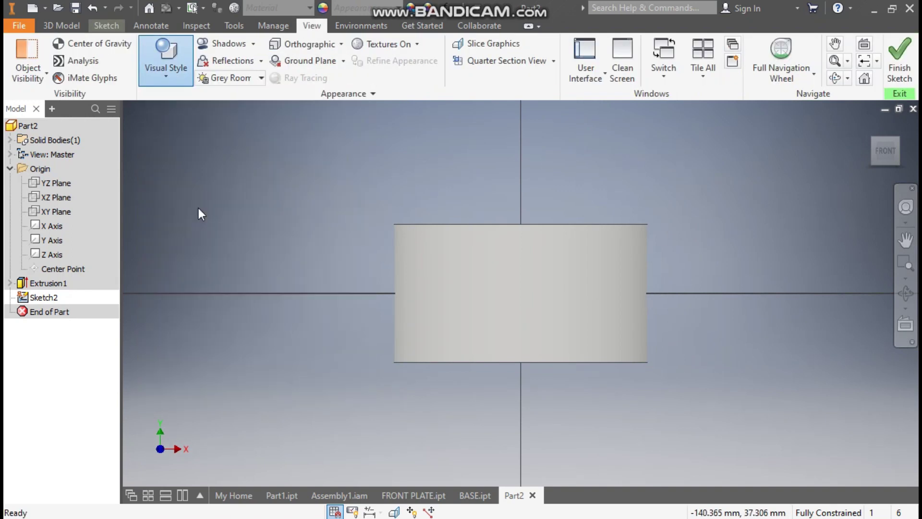
Draw a six-sided polygon centred on the origin
{"action": "left_click", "coordinate": [108, 26]}
{"action": "left_click", "coordinate": [182, 75]}
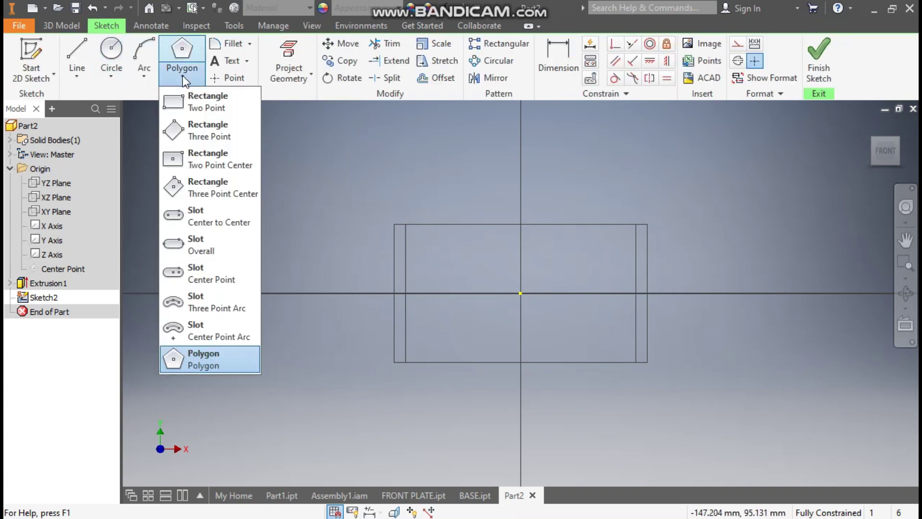
{"action": "left_click", "coordinate": [221, 355]}
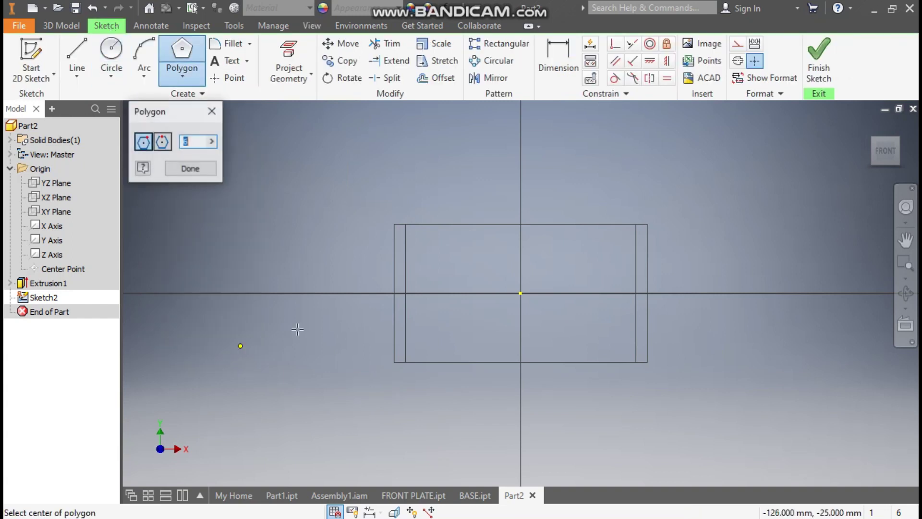
{"action": "type", "text": "6"}
{"action": "left_click", "coordinate": [521, 293]}
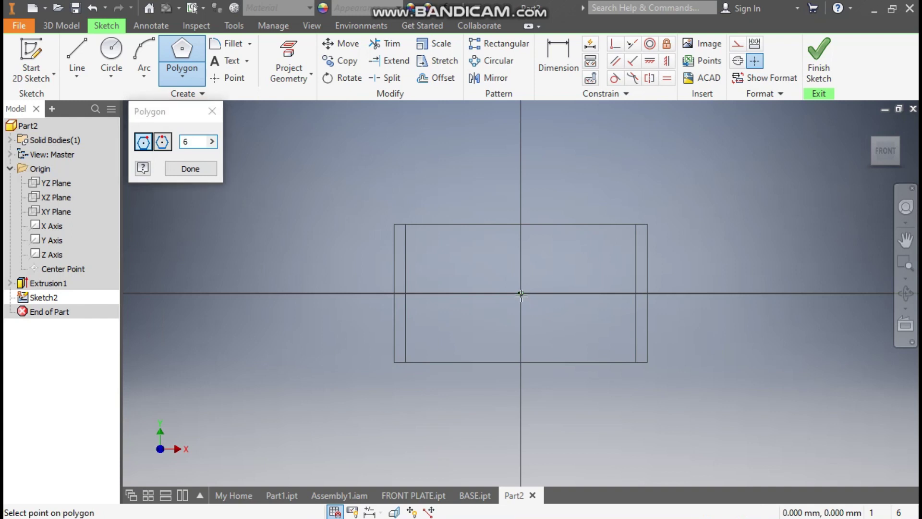
{"action": "left_click", "coordinate": [539, 261]}
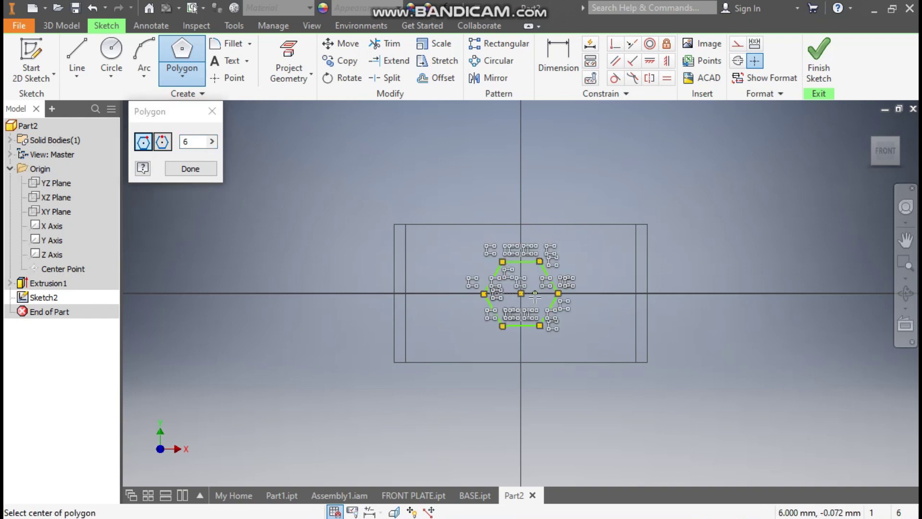
{"action": "scroll", "coordinate": [533, 294], "scroll_direction": "up", "scroll_amount": 3}
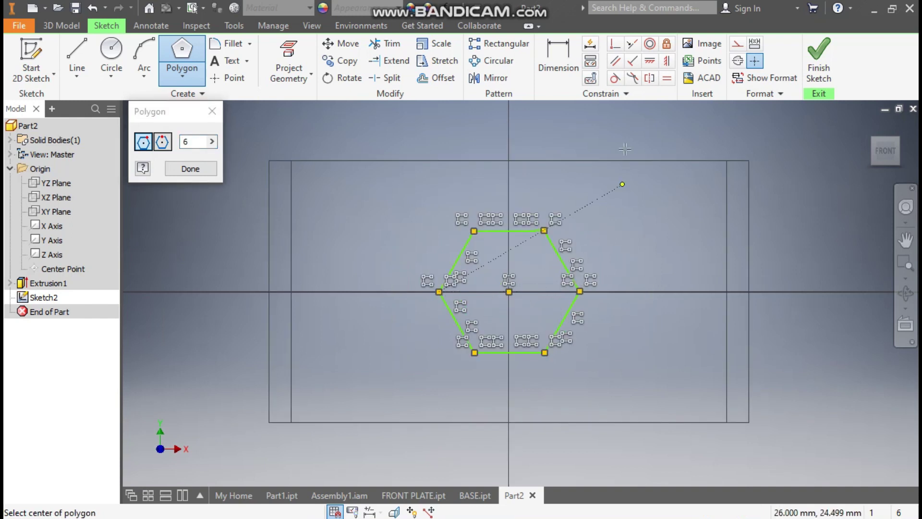
Make the hexagon's top edge horizontal and dimension its height to 10 mm
{"action": "left_click", "coordinate": [649, 61]}
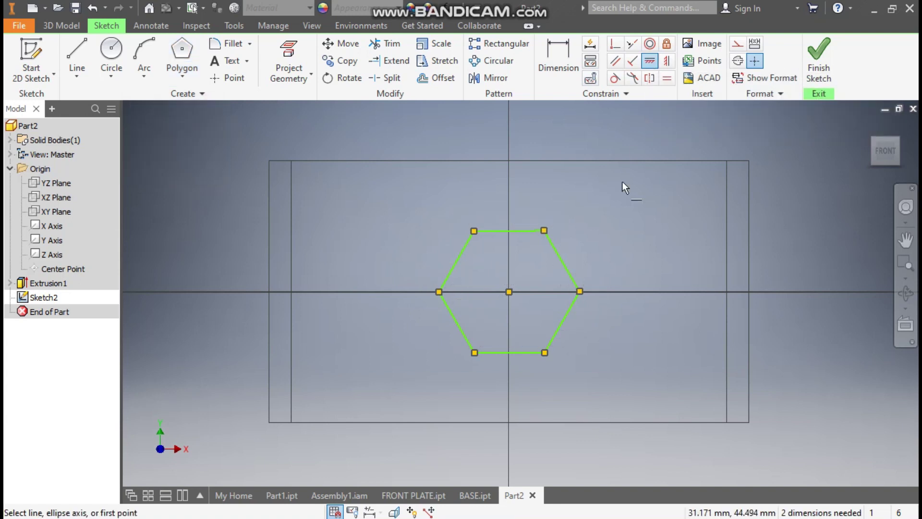
{"action": "left_click", "coordinate": [520, 233]}
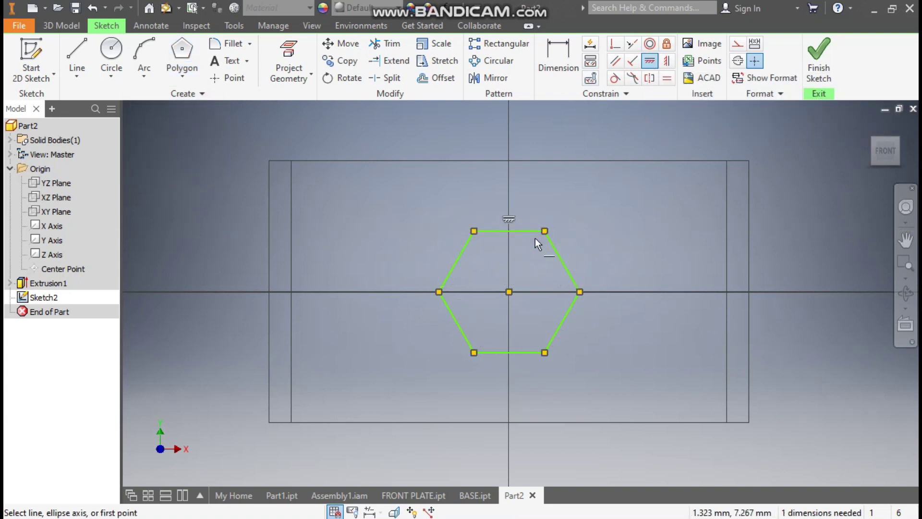
{"action": "left_click", "coordinate": [559, 65]}
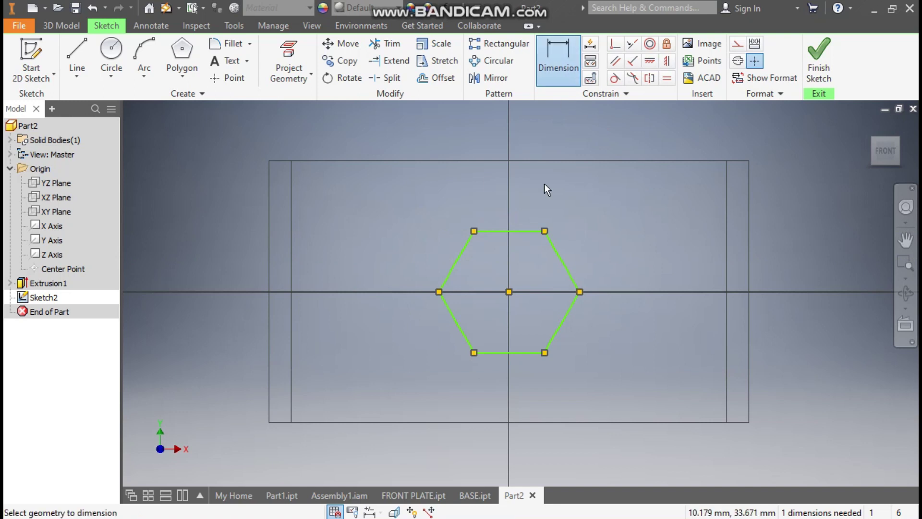
{"action": "left_click", "coordinate": [522, 231]}
{"action": "left_click", "coordinate": [528, 352]}
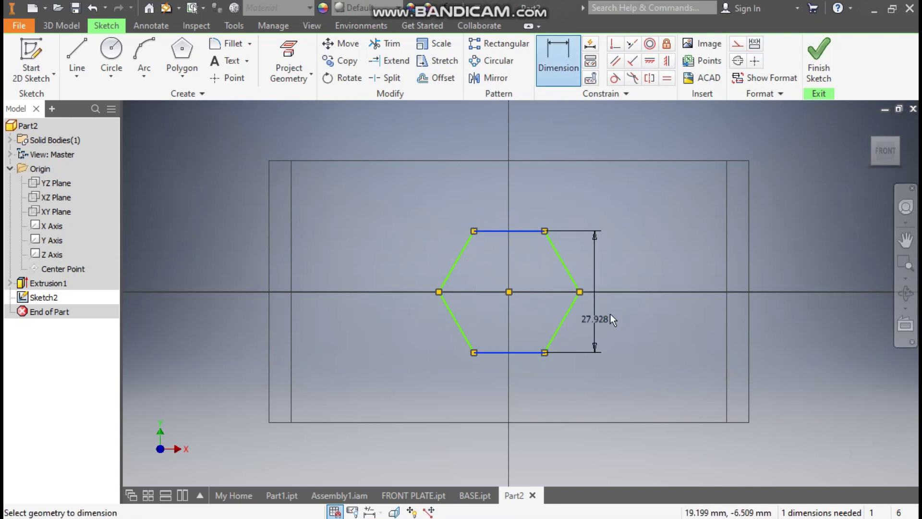
{"action": "left_click", "coordinate": [624, 307]}
{"action": "type", "text": "10"}
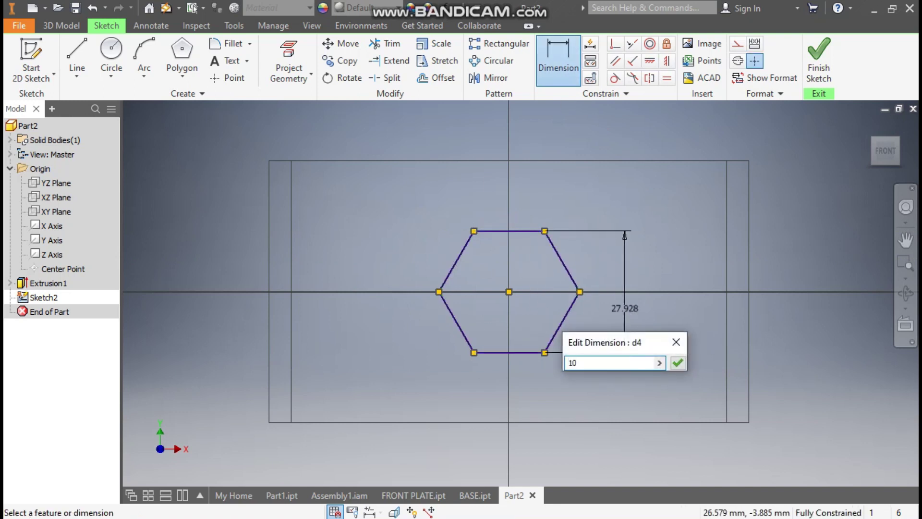
{"action": "key", "text": "Return"}
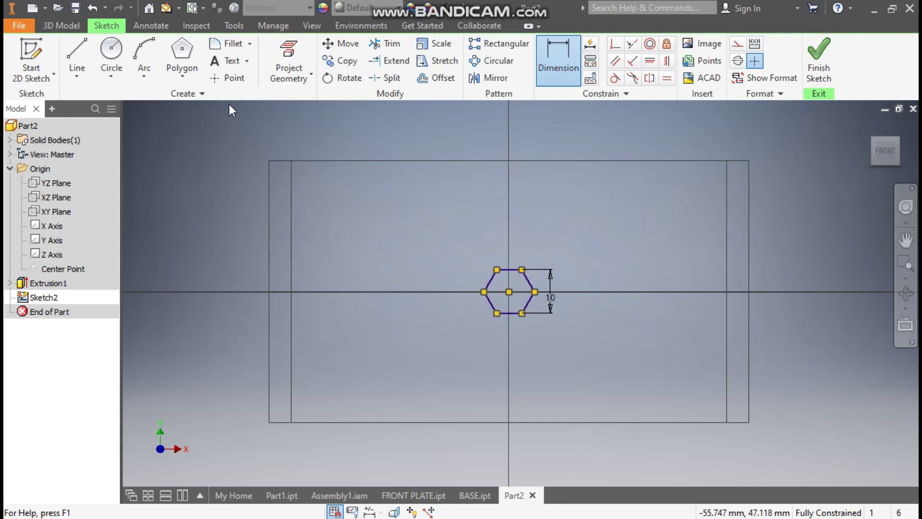
Draw a vertical line through the hexagon's edge midpoints and make it construction geometry
{"action": "left_click", "coordinate": [78, 51]}
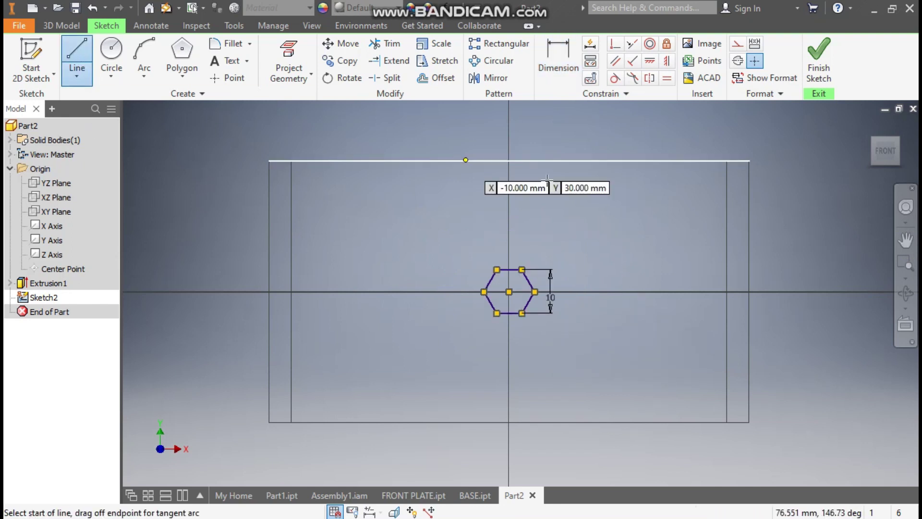
{"action": "left_click", "coordinate": [509, 161]}
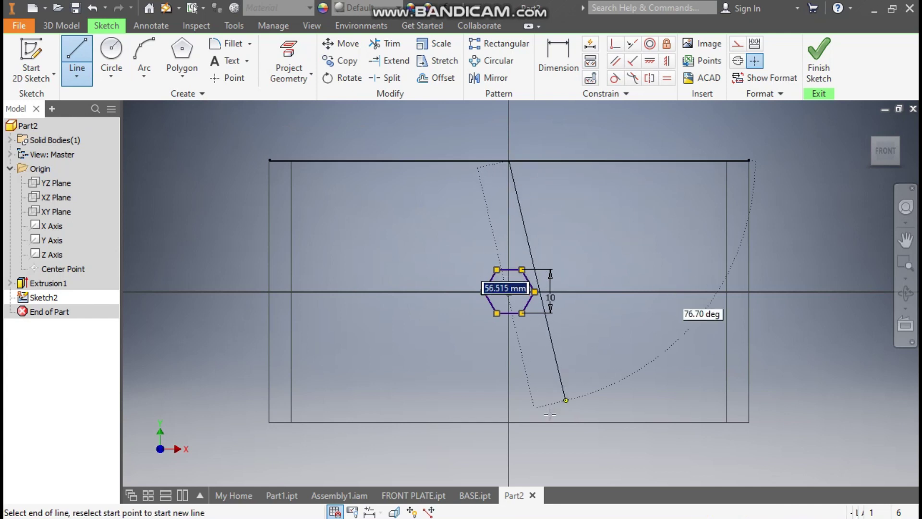
{"action": "double_click", "coordinate": [509, 423]}
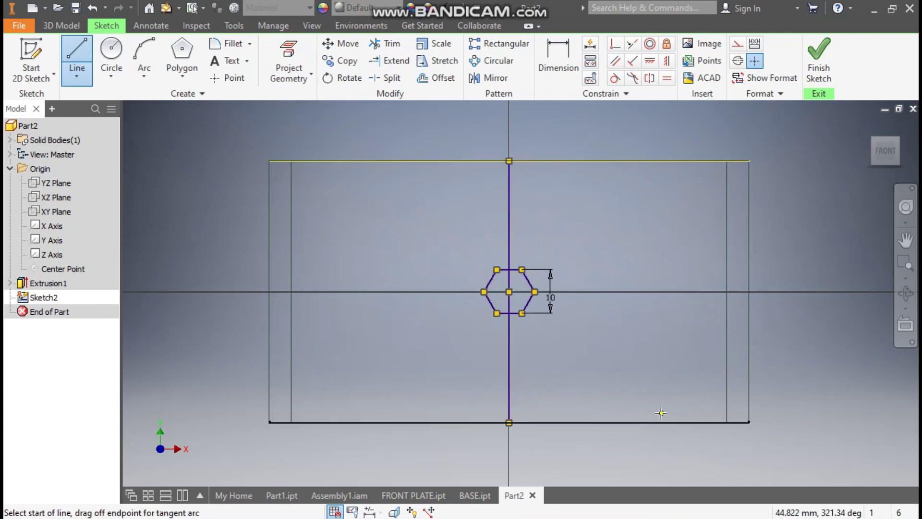
{"action": "key", "text": "Escape"}
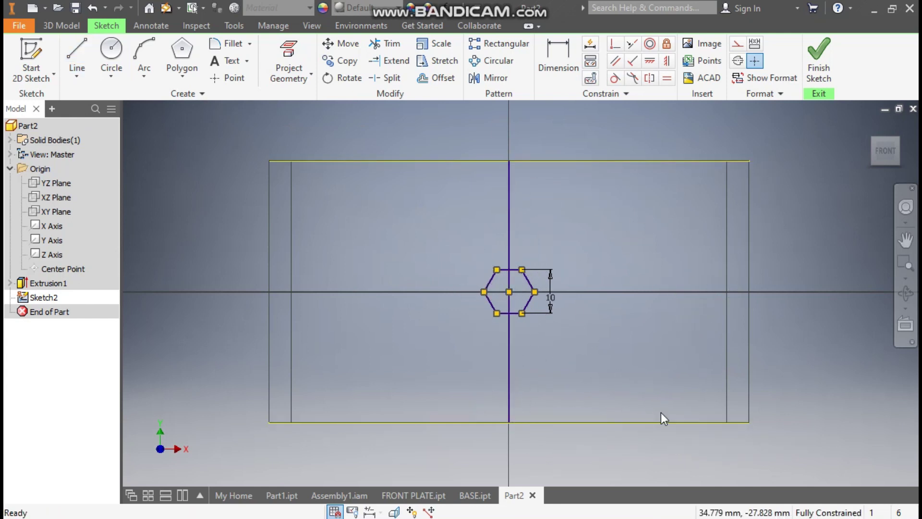
{"action": "left_click", "coordinate": [509, 209]}
{"action": "left_click", "coordinate": [737, 44]}
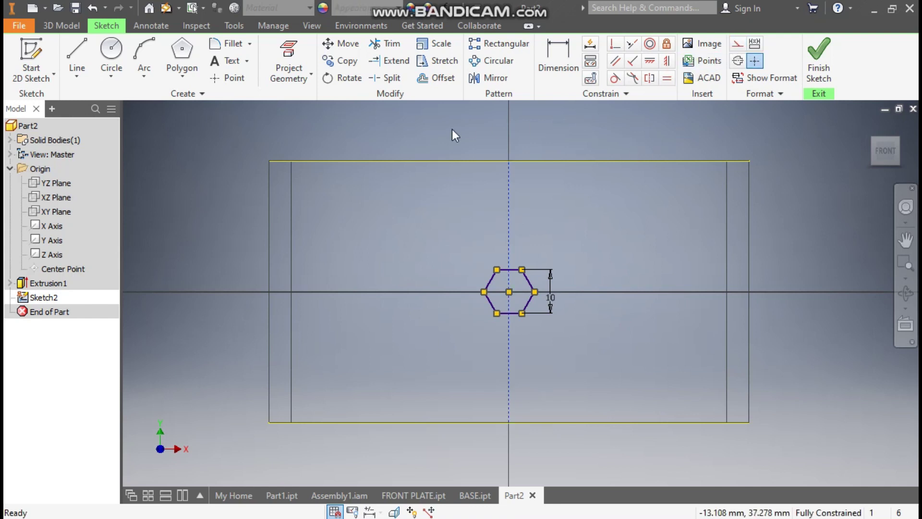
Start a rectangular pattern and select all six hexagon edges as its geometry
{"action": "left_click", "coordinate": [492, 53]}
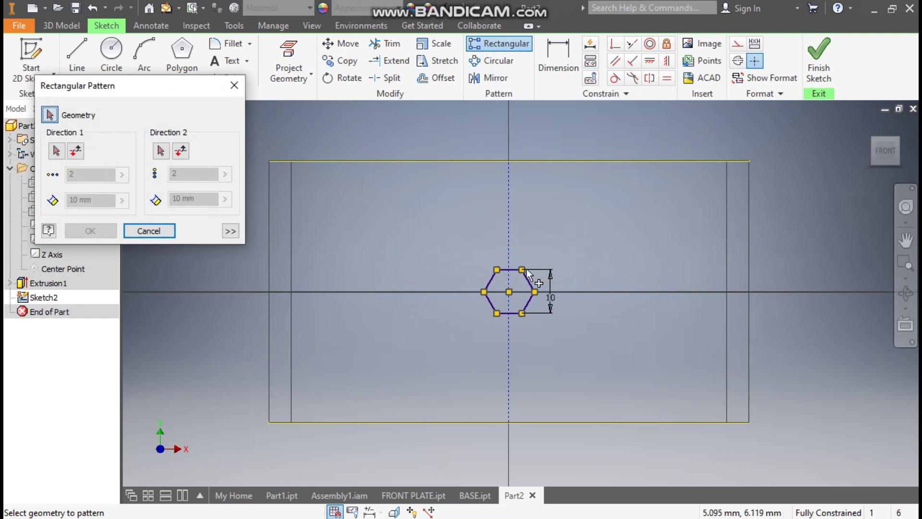
{"action": "scroll", "coordinate": [533, 276], "scroll_direction": "down", "scroll_amount": 5}
{"action": "left_click", "coordinate": [495, 273]}
{"action": "left_click", "coordinate": [525, 300]}
{"action": "left_click", "coordinate": [533, 407]}
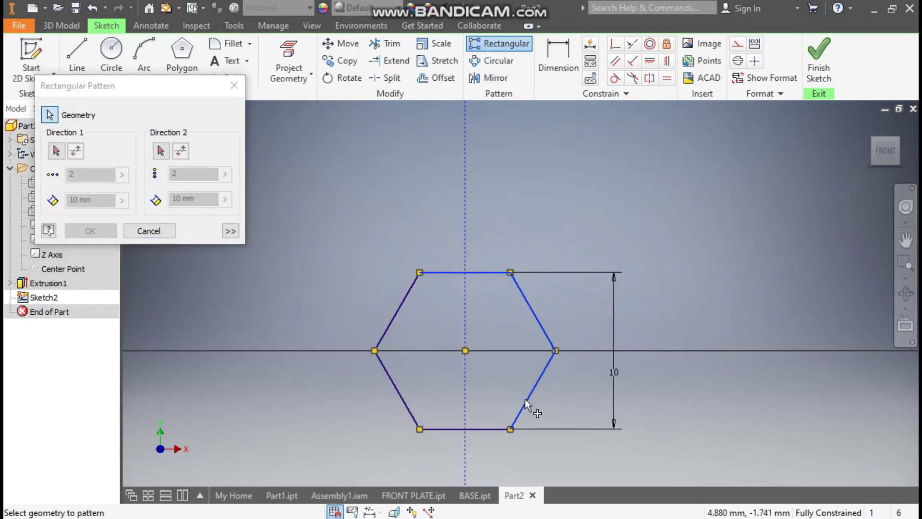
{"action": "left_click", "coordinate": [489, 428]}
{"action": "left_click", "coordinate": [411, 406]}
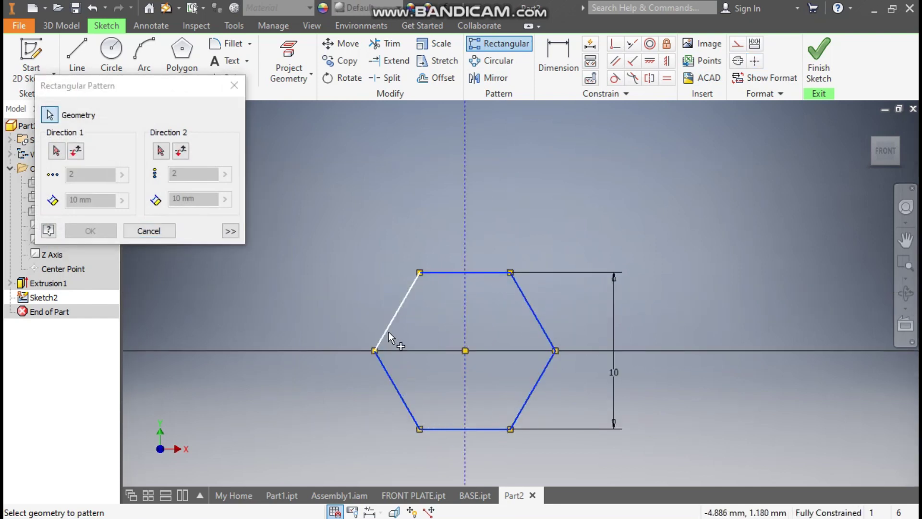
{"action": "left_click", "coordinate": [406, 295]}
{"action": "scroll", "coordinate": [523, 291], "scroll_direction": "up", "scroll_amount": 5}
Set the first pattern direction along the construction line with 3 copies at 12 mm
{"action": "left_click", "coordinate": [55, 151]}
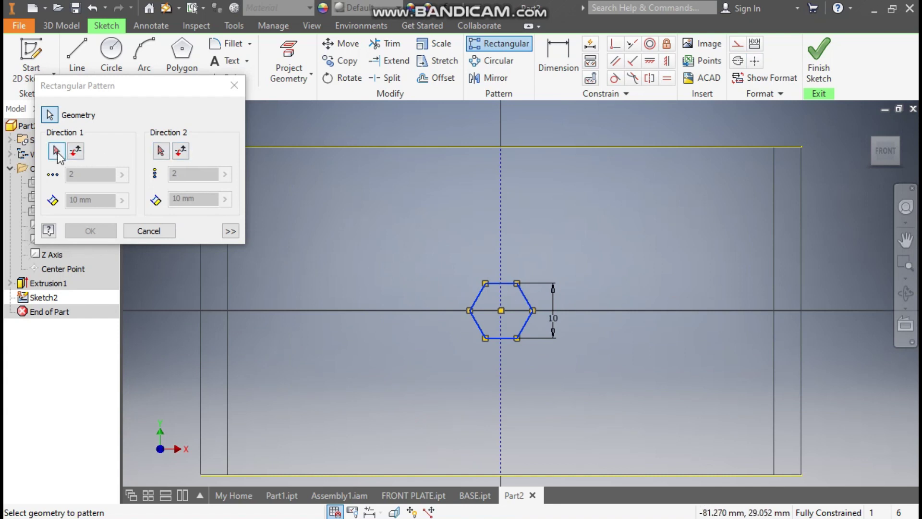
{"action": "left_click", "coordinate": [500, 198]}
{"action": "left_click", "coordinate": [82, 175]}
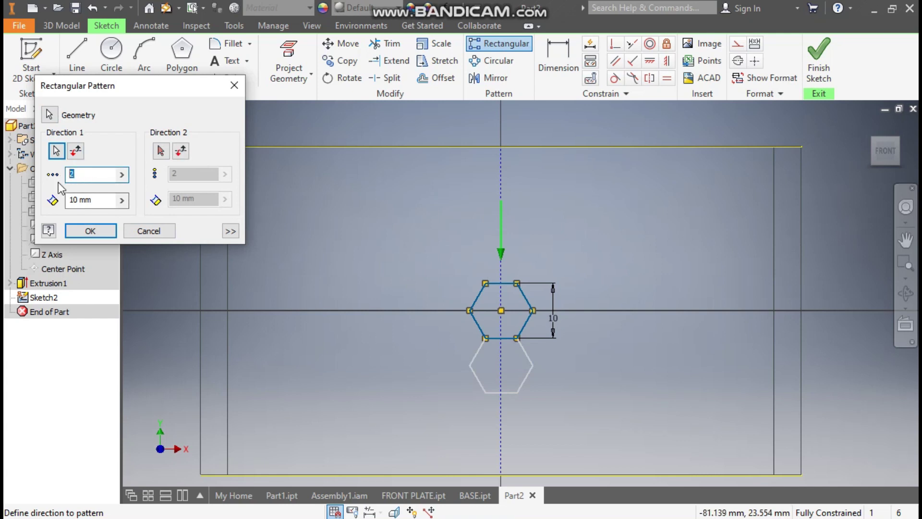
{"action": "type", "text": "3"}
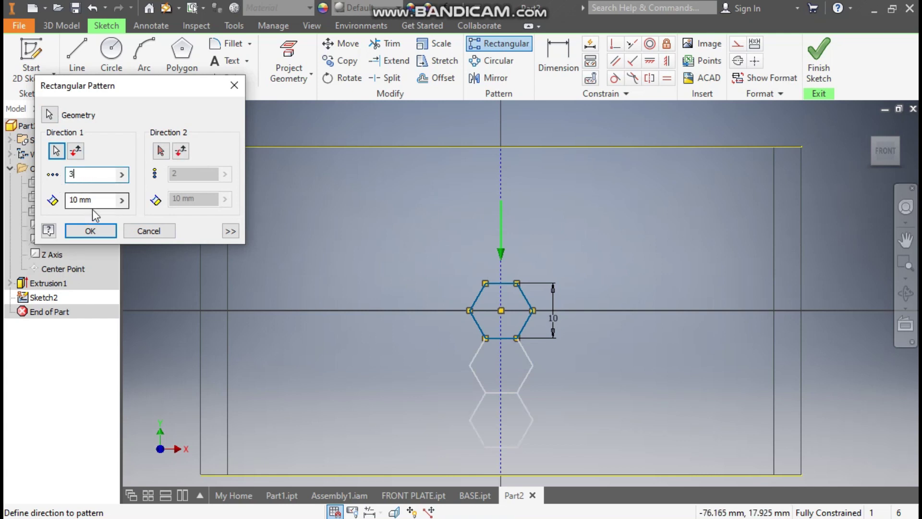
{"action": "key", "text": "Tab"}
{"action": "type", "text": "12"}
{"action": "middle_click_drag", "start_coordinate": [413, 307], "coordinate": [464, 289]}
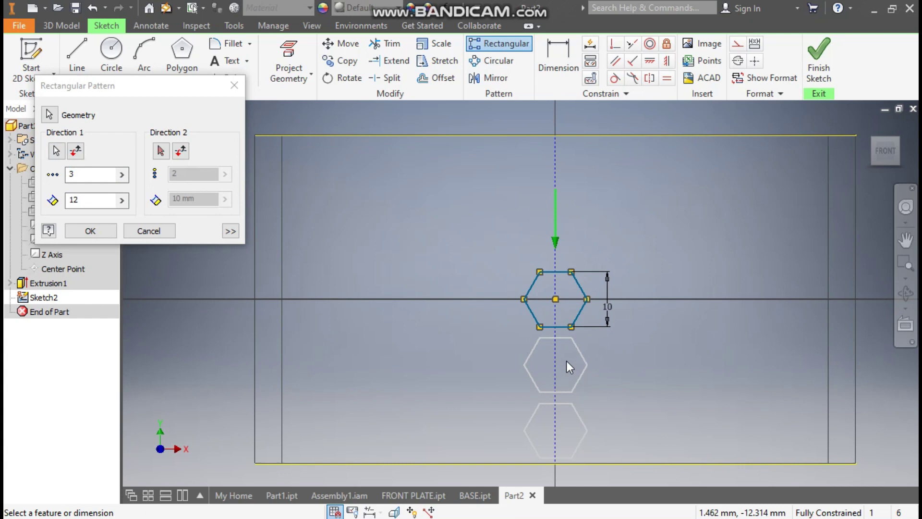
Add a reversed upward second direction with 3 copies at 12 mm and apply the pattern
{"action": "left_click", "coordinate": [161, 151]}
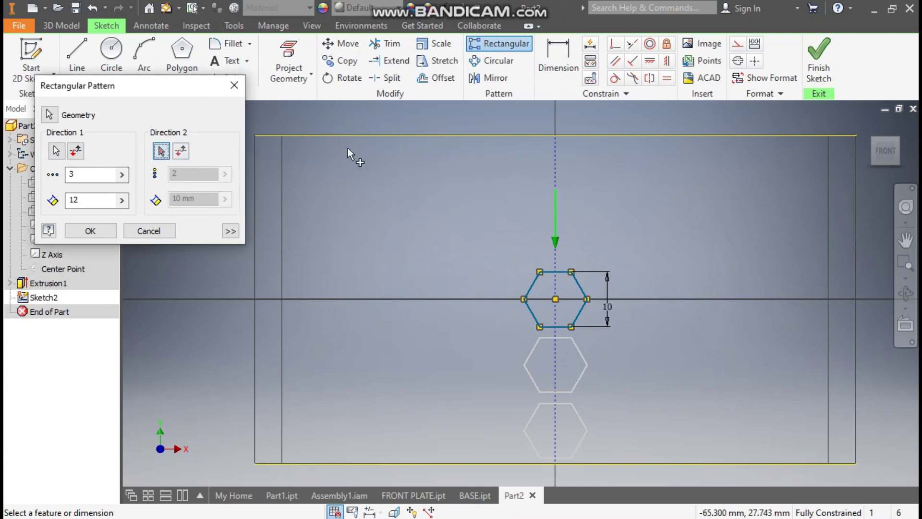
{"action": "left_click", "coordinate": [552, 167]}
{"action": "left_click", "coordinate": [181, 152]}
{"action": "left_click_drag", "start_coordinate": [190, 179], "coordinate": [172, 181]}
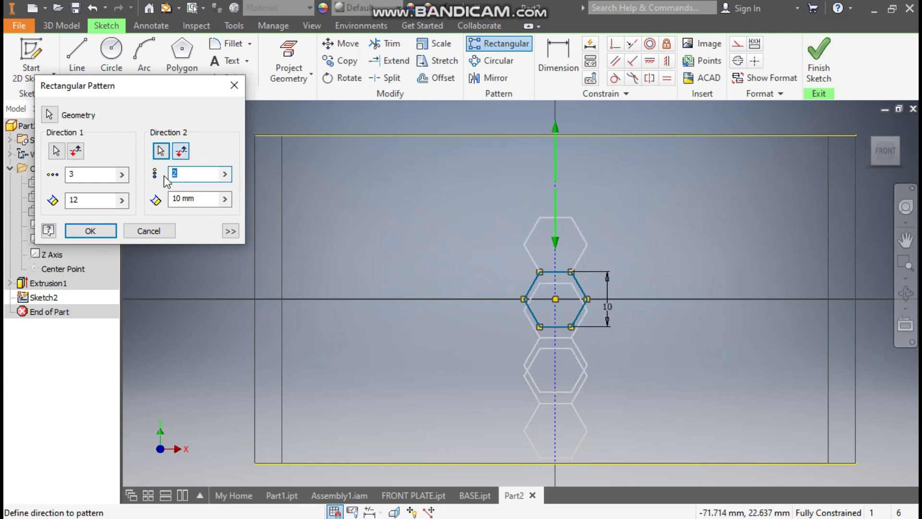
{"action": "type", "text": "3"}
{"action": "key", "text": "Tab"}
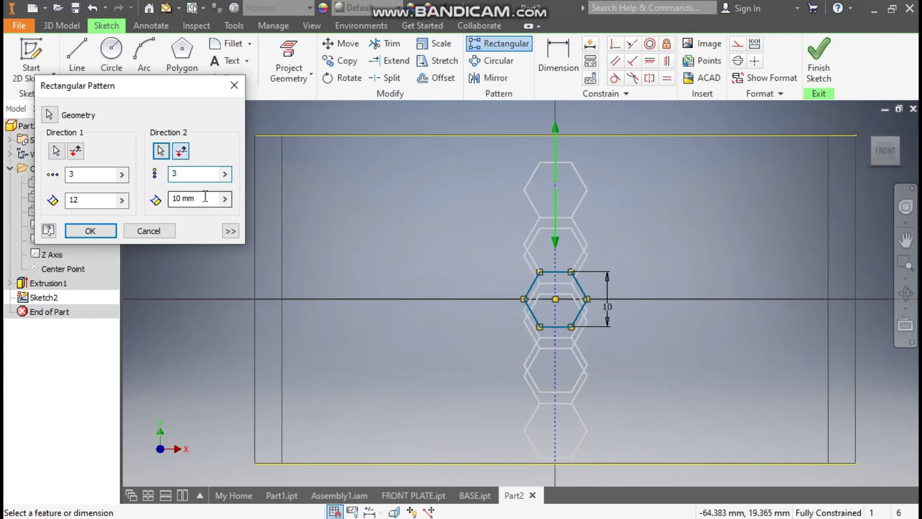
{"action": "type", "text": "12"}
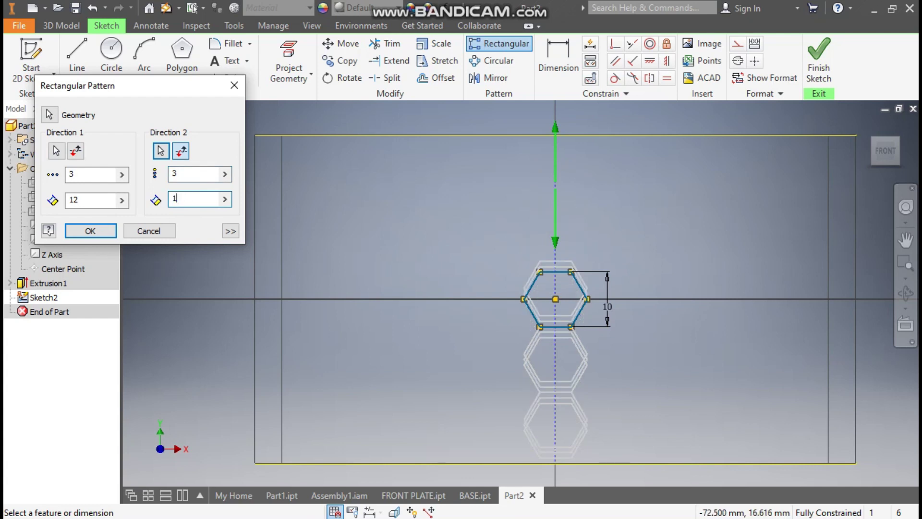
{"action": "left_click", "coordinate": [107, 232]}
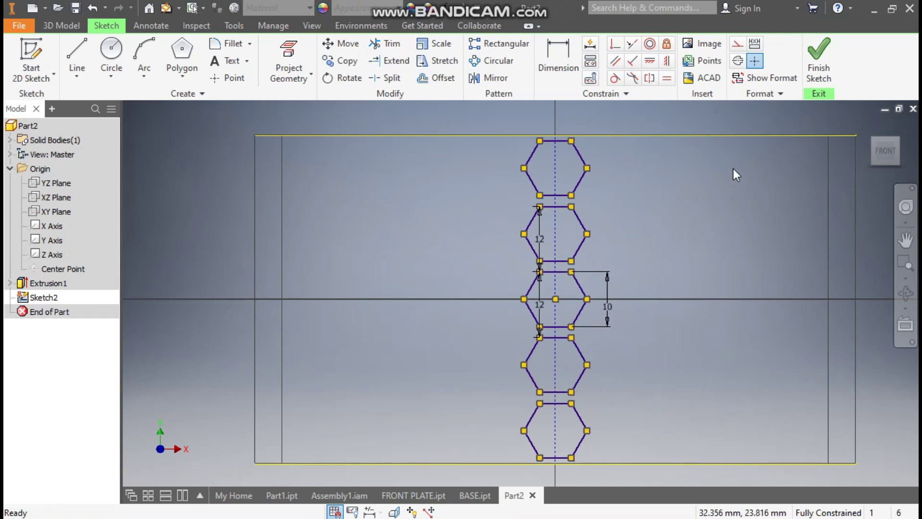
Finish the sketch, select the hexagon profiles for extrusion, and switch to Shaded with Edges
{"action": "left_click", "coordinate": [820, 65]}
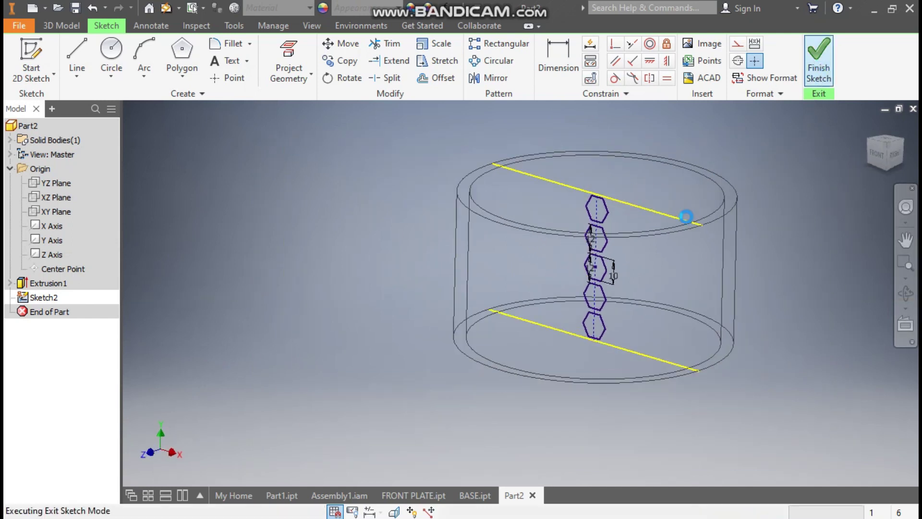
{"action": "left_click", "coordinate": [70, 50]}
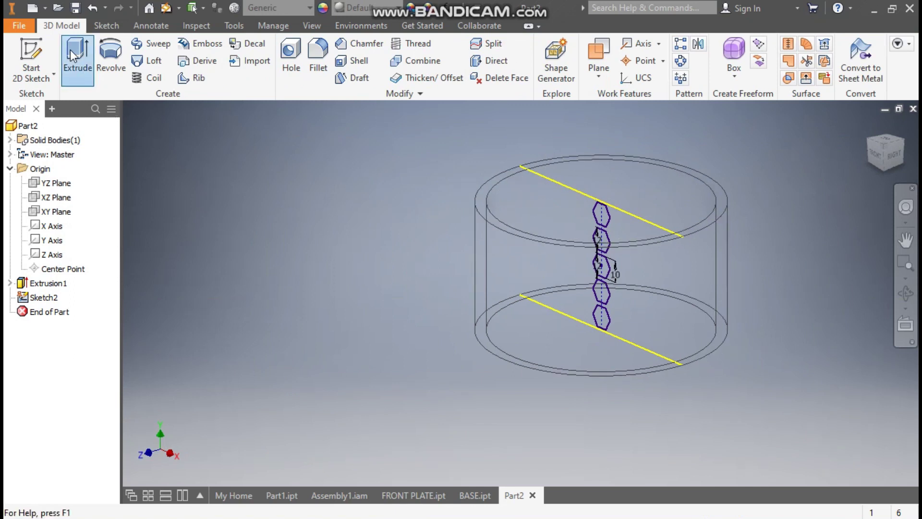
{"action": "left_click", "coordinate": [526, 354]}
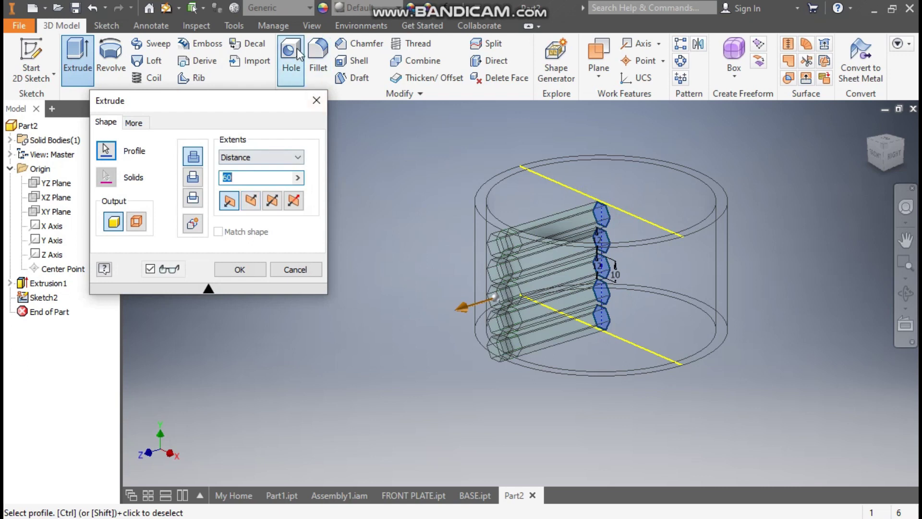
{"action": "left_click", "coordinate": [311, 25]}
{"action": "left_click", "coordinate": [184, 75]}
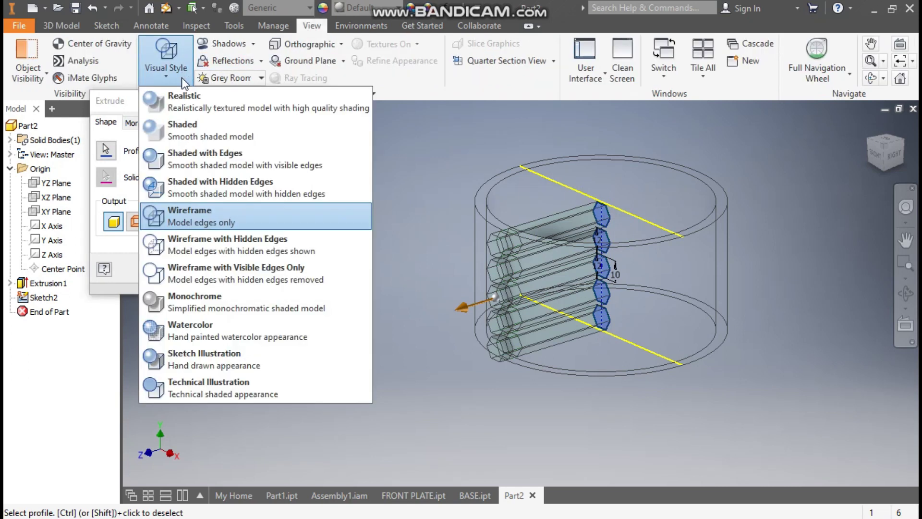
{"action": "left_click", "coordinate": [207, 158]}
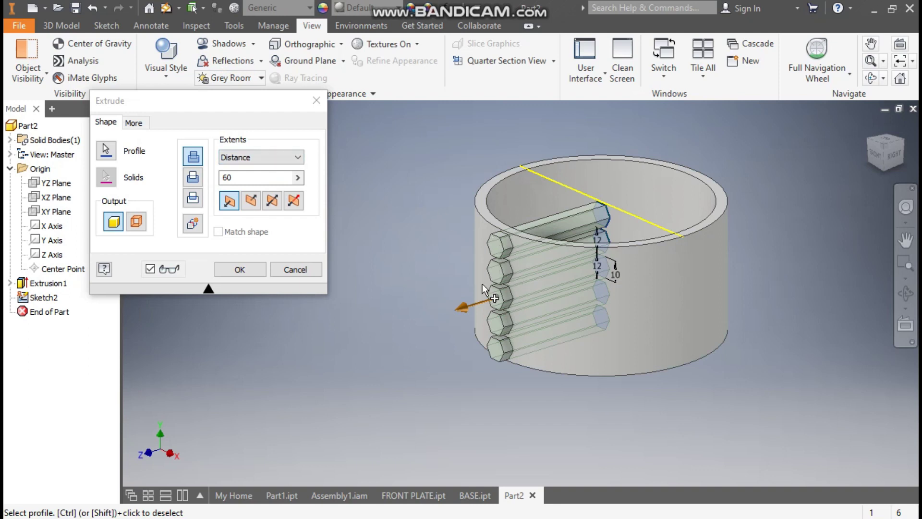
Cut the hexagons symmetrically Through All, then view the part from the front
{"action": "left_click", "coordinate": [193, 178]}
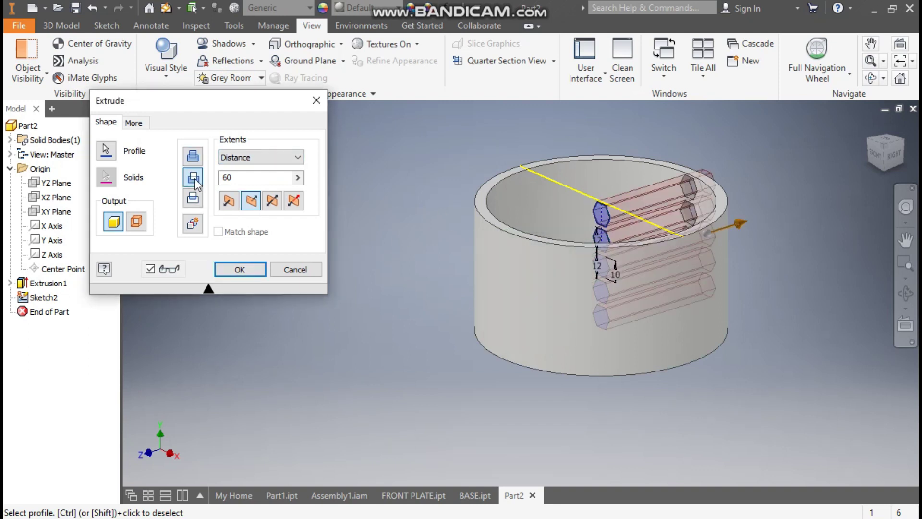
{"action": "left_click", "coordinate": [273, 202]}
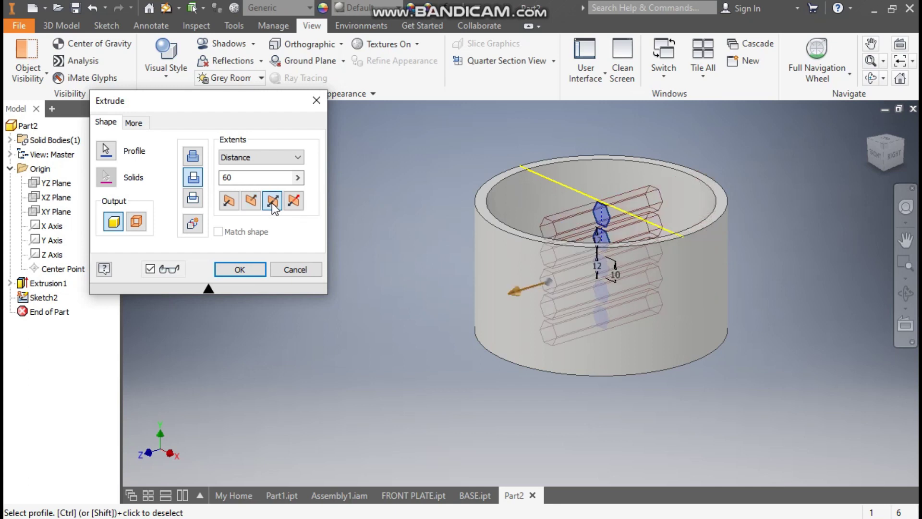
{"action": "left_click", "coordinate": [278, 160]}
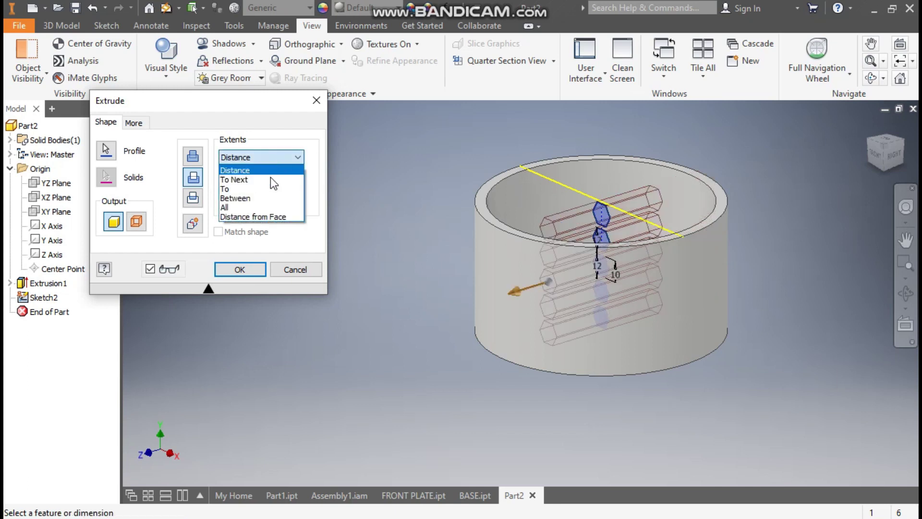
{"action": "left_click", "coordinate": [255, 206]}
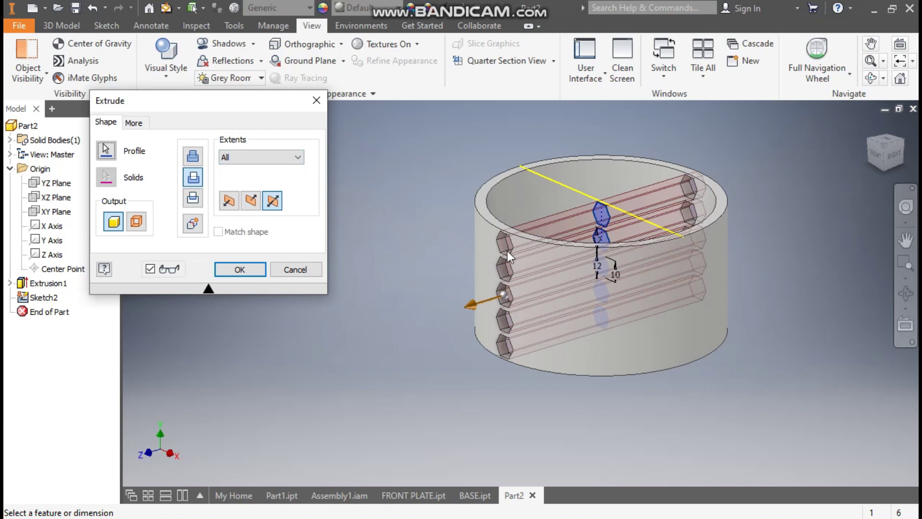
{"action": "scroll", "coordinate": [507, 251], "scroll_direction": "down", "scroll_amount": 2}
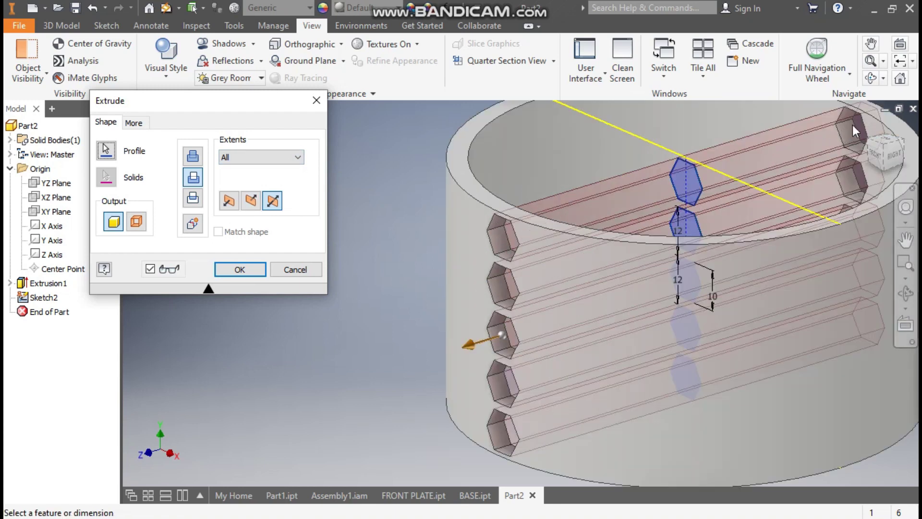
{"action": "scroll", "coordinate": [660, 231], "scroll_direction": "up", "scroll_amount": 2}
{"action": "left_click", "coordinate": [239, 269]}
{"action": "left_click", "coordinate": [876, 153]}
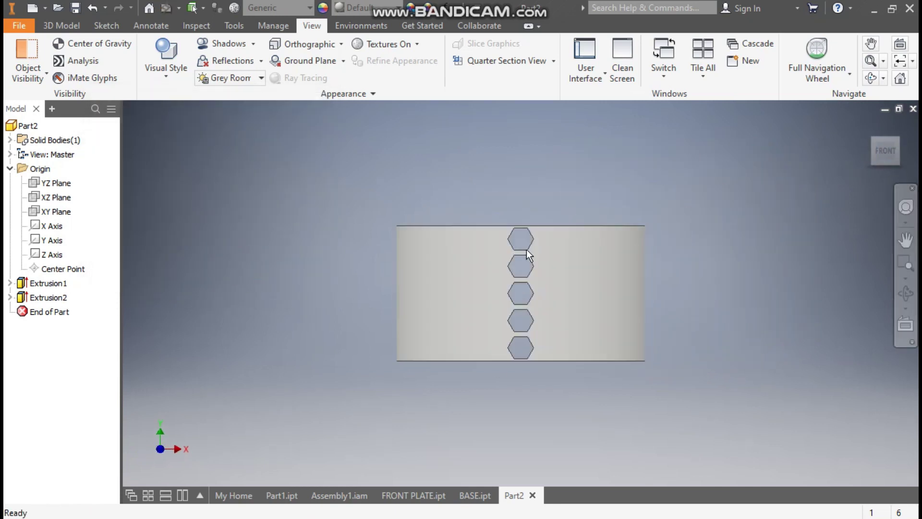
Return to the home view, pan the part, and start Sketch3 on the YZ Plane
{"action": "left_click", "coordinate": [869, 128]}
{"action": "key", "text": "F2"}
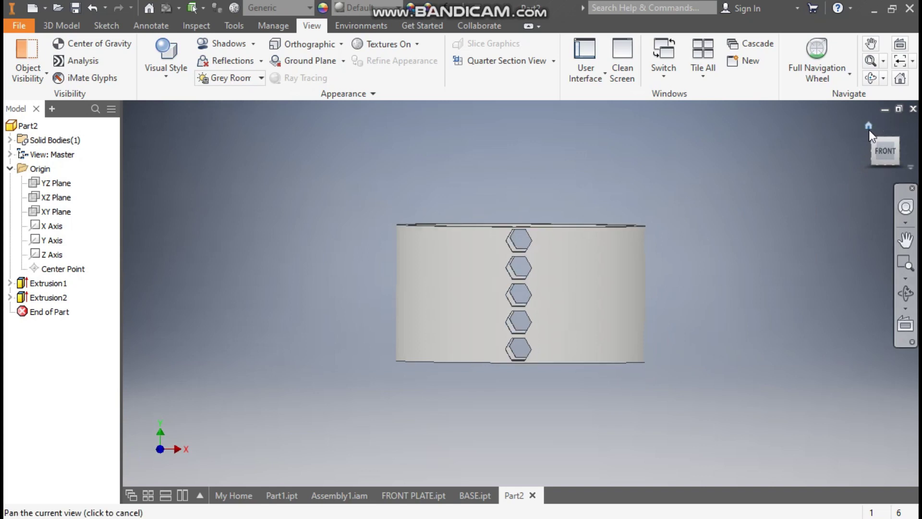
{"action": "left_click_drag", "start_coordinate": [757, 304], "coordinate": [727, 284]}
{"action": "key", "text": "Escape"}
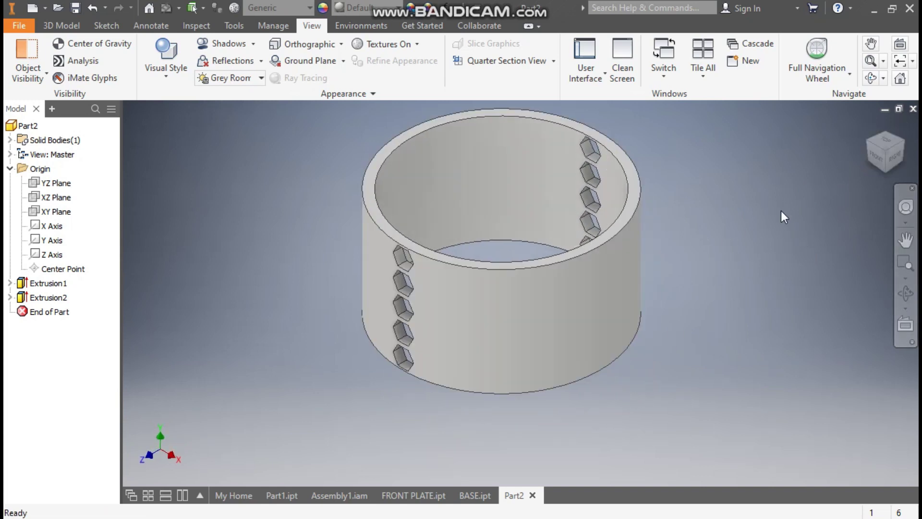
{"action": "key", "text": "F2"}
{"action": "key", "text": "Escape"}
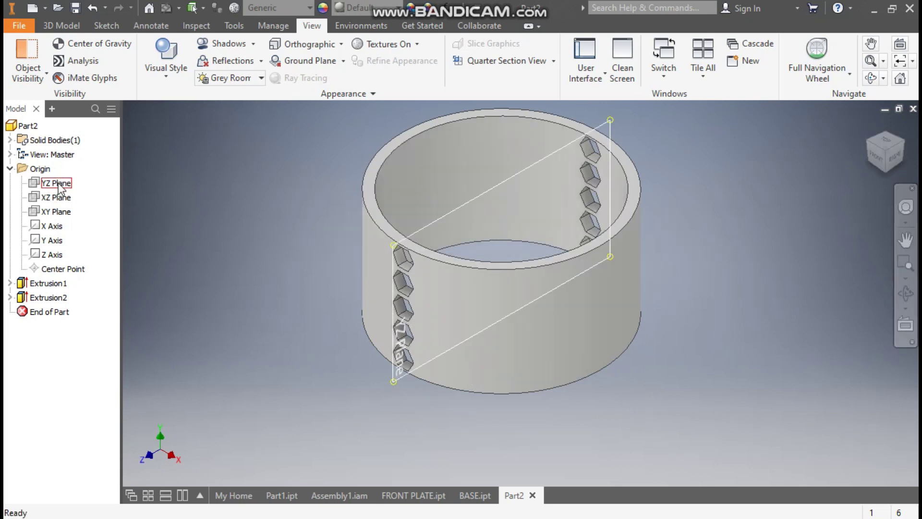
{"action": "left_click", "coordinate": [58, 184]}
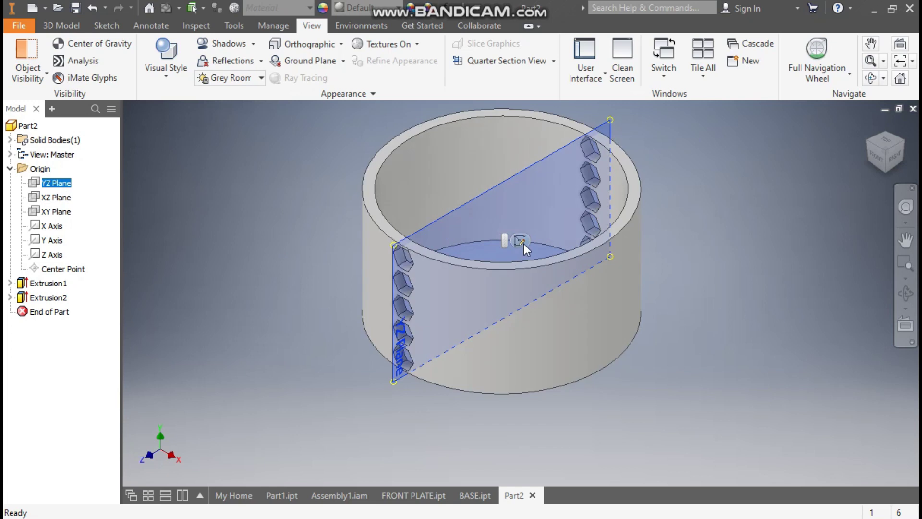
{"action": "key", "text": "s"}
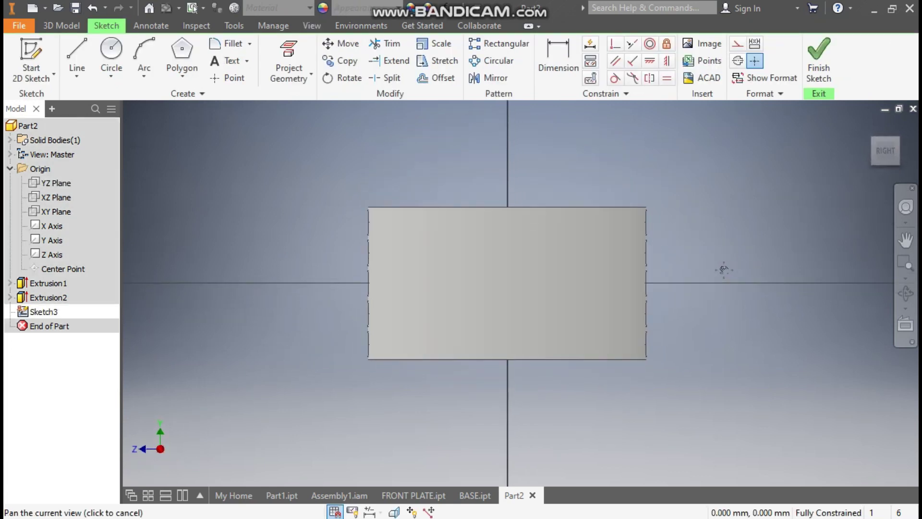
Switch the model's visual style to Wireframe
{"action": "left_click", "coordinate": [313, 25]}
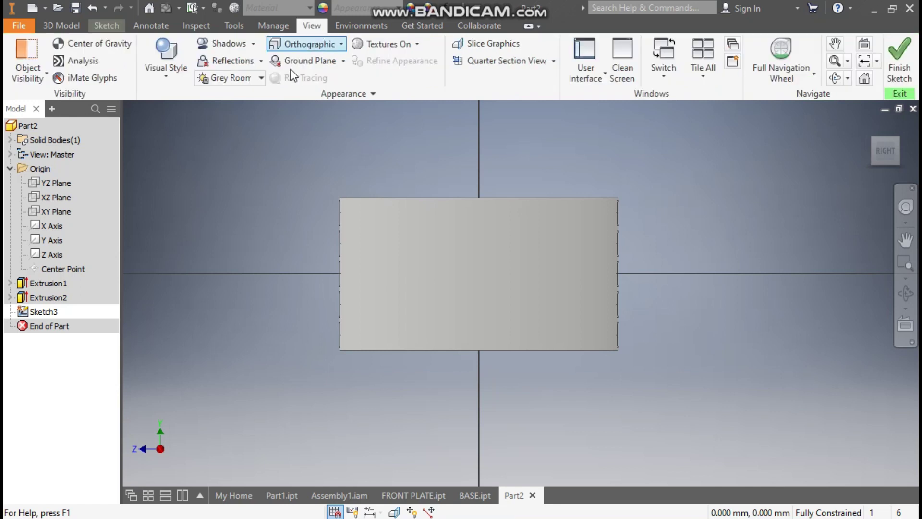
{"action": "left_click", "coordinate": [175, 79]}
{"action": "left_click", "coordinate": [210, 210]}
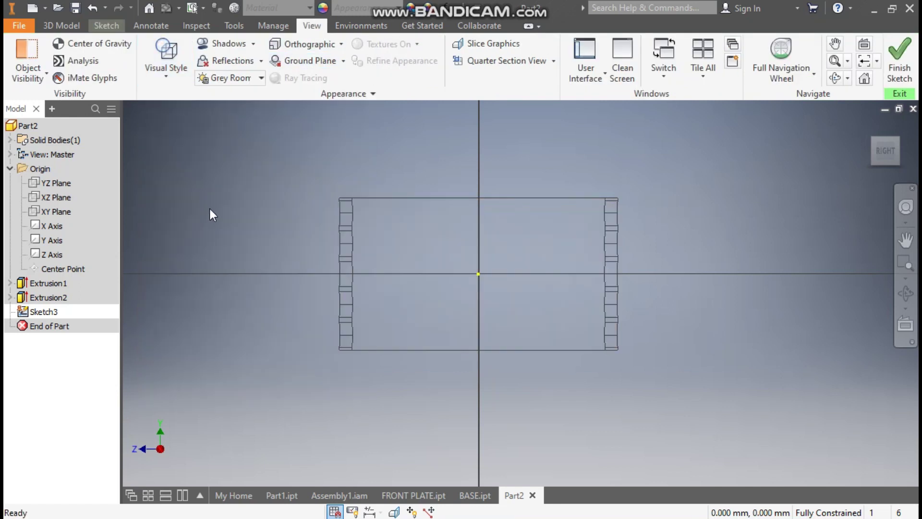
Draw a six-sided polygon centred just below the origin
{"action": "left_click", "coordinate": [105, 26]}
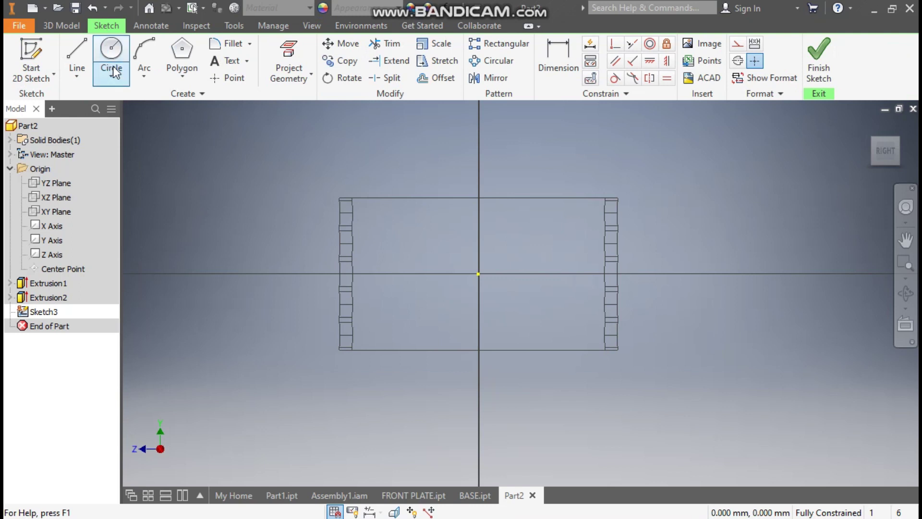
{"action": "left_click", "coordinate": [183, 75]}
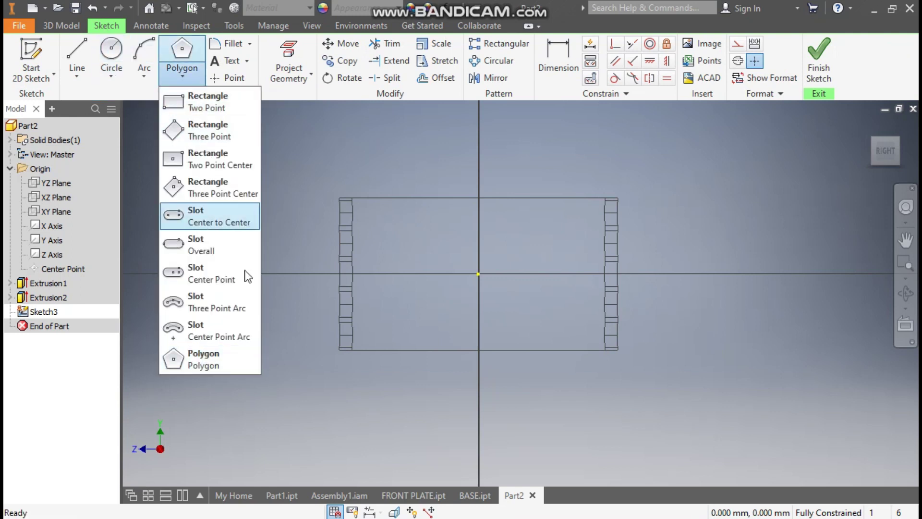
{"action": "left_click", "coordinate": [223, 361]}
{"action": "scroll", "coordinate": [482, 286], "scroll_direction": "up", "scroll_amount": 3}
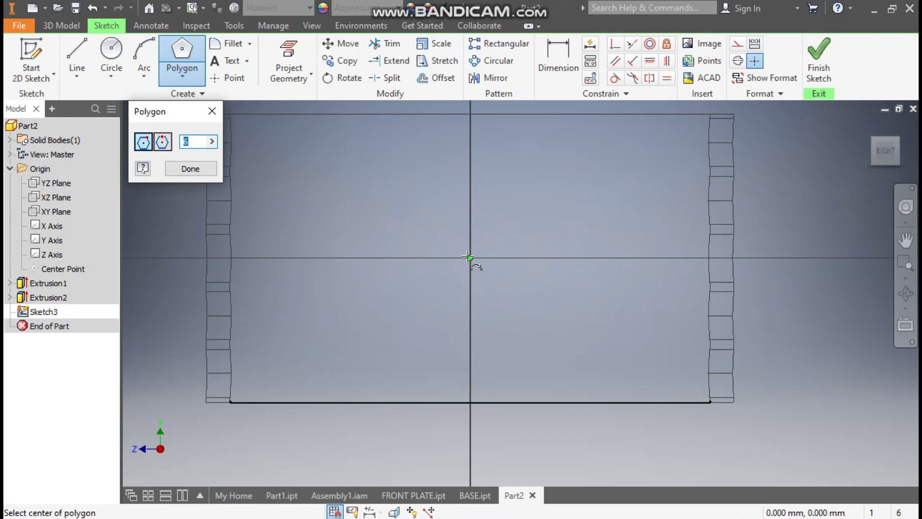
{"action": "left_click", "coordinate": [469, 287]}
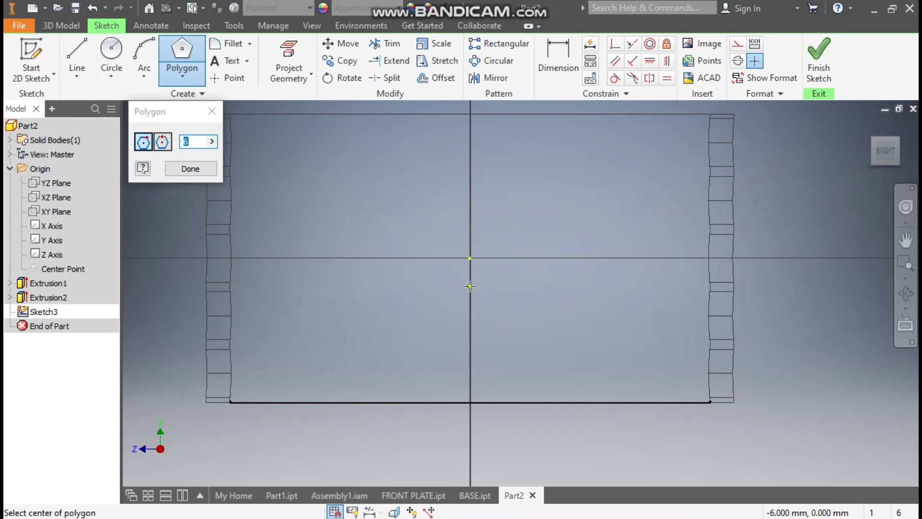
{"action": "left_click", "coordinate": [499, 287]}
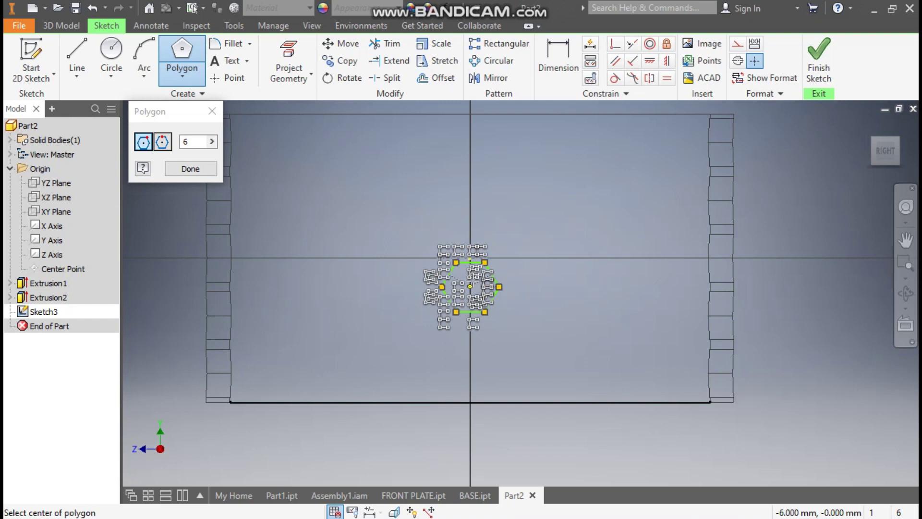
{"action": "scroll", "coordinate": [471, 281], "scroll_direction": "up", "scroll_amount": 3}
{"action": "key", "text": "Escape"}
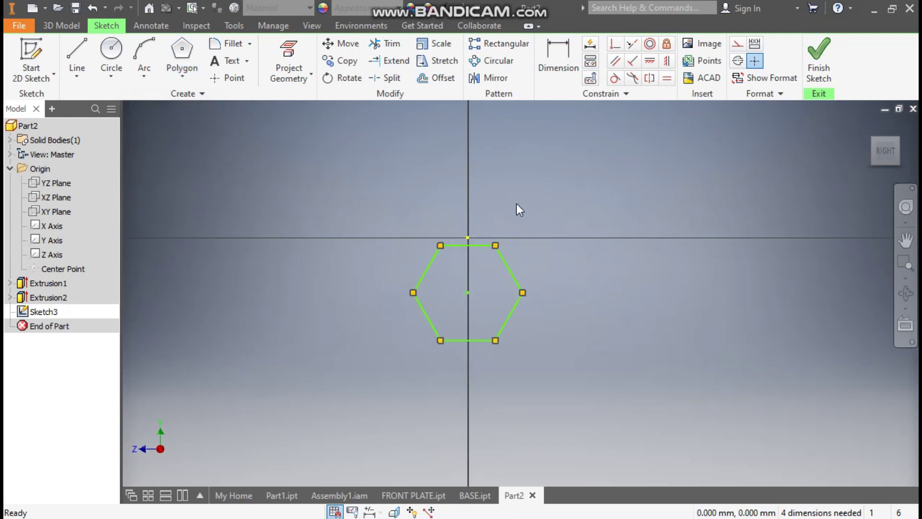
Constrain the hexagon vertically to the axis and dimension its height to 10 mm
{"action": "left_click", "coordinate": [667, 62]}
{"action": "left_click", "coordinate": [483, 245]}
{"action": "left_click", "coordinate": [559, 60]}
{"action": "left_click", "coordinate": [477, 250]}
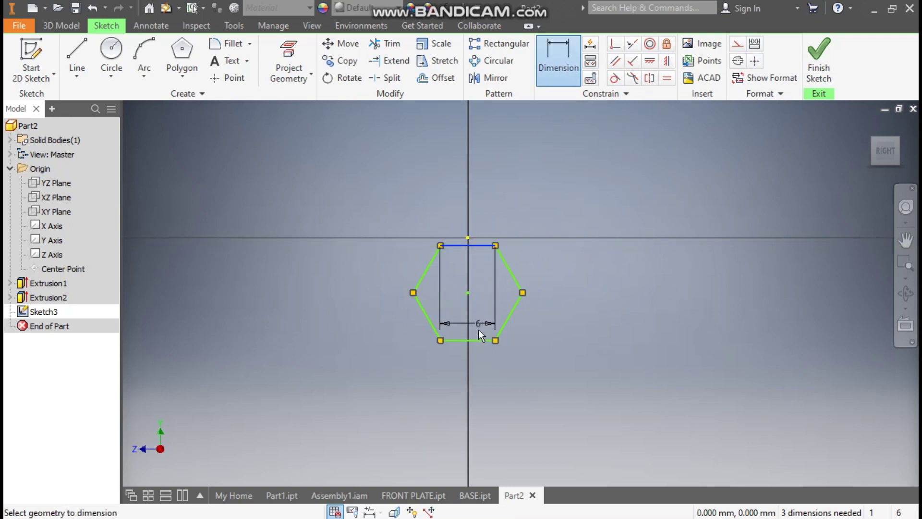
{"action": "left_click", "coordinate": [482, 339]}
{"action": "left_click", "coordinate": [589, 292]}
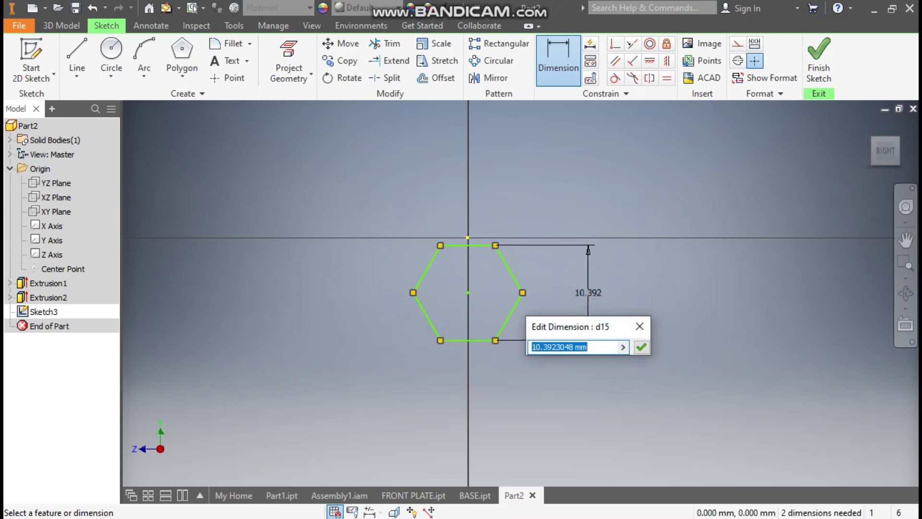
{"action": "type", "text": "10"}
{"action": "key", "text": "Return"}
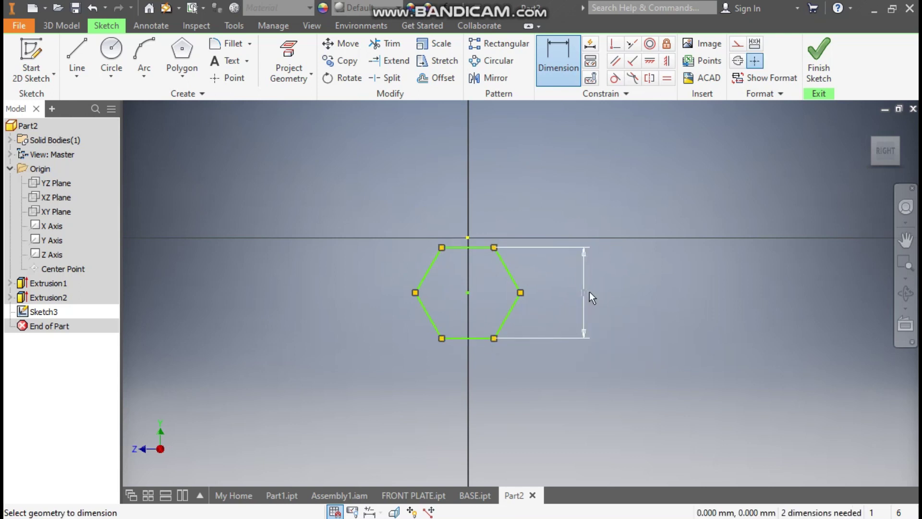
Dimension the hexagon centre 6 mm from the horizontal axis and align it horizontally with the origin
{"action": "left_click", "coordinate": [469, 238]}
{"action": "left_click", "coordinate": [468, 292]}
{"action": "left_click", "coordinate": [384, 276]}
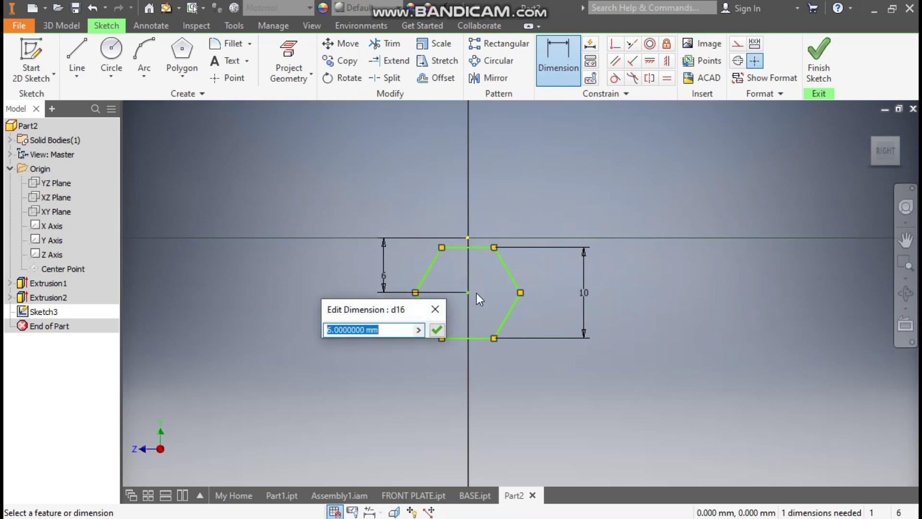
{"action": "left_click", "coordinate": [438, 330]}
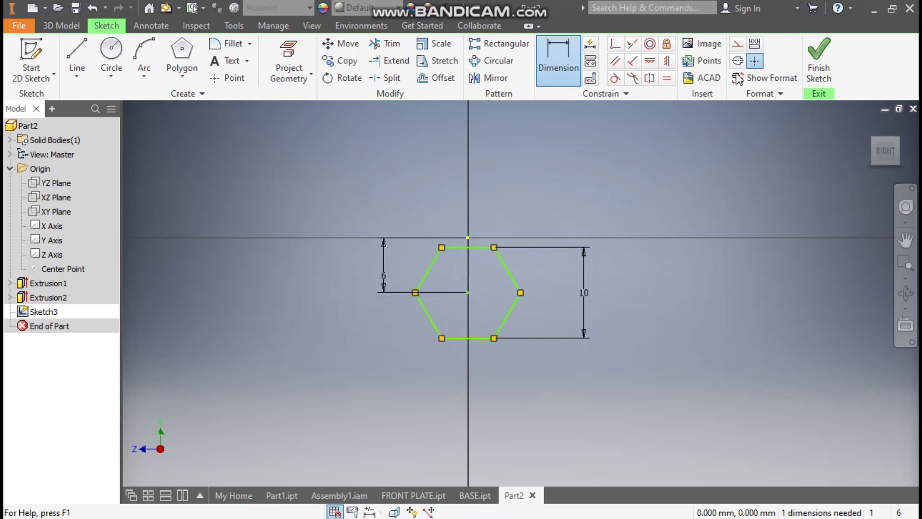
{"action": "left_click", "coordinate": [651, 61]}
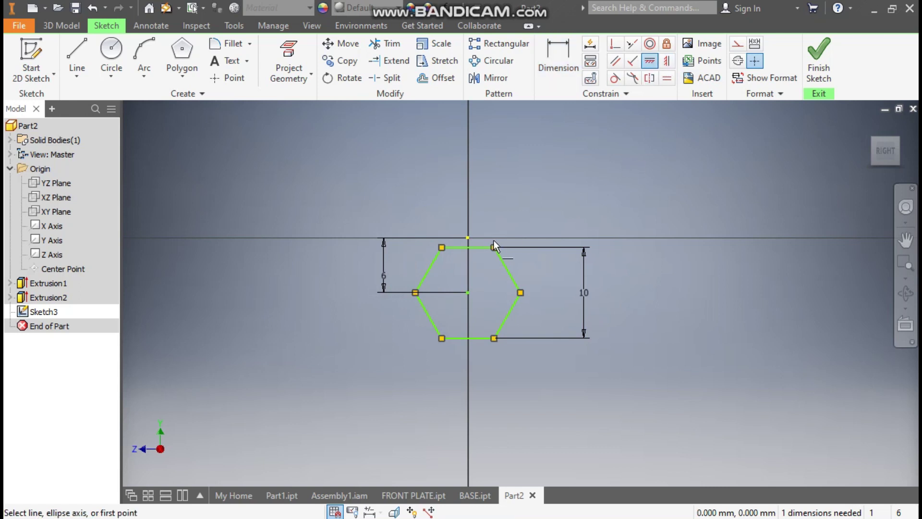
{"action": "left_click", "coordinate": [469, 239]}
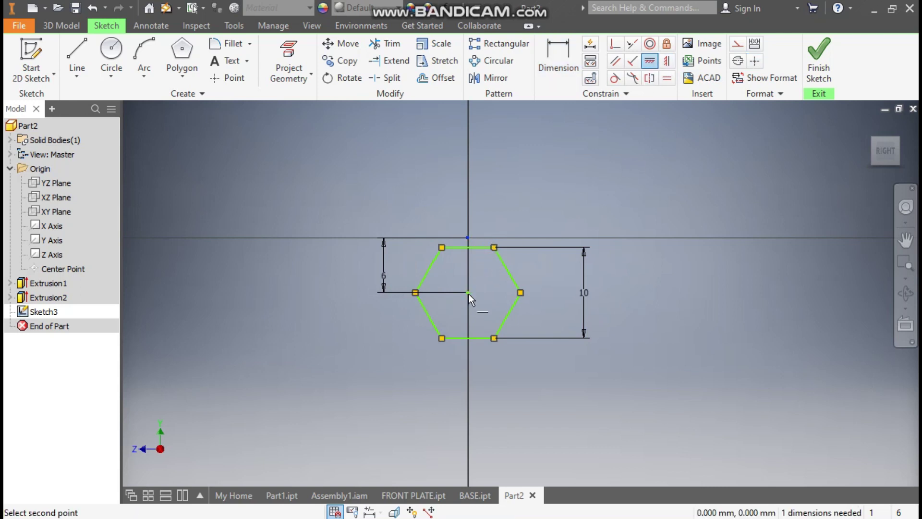
{"action": "left_click", "coordinate": [468, 293]}
{"action": "scroll", "coordinate": [581, 221], "scroll_direction": "down", "scroll_amount": 3}
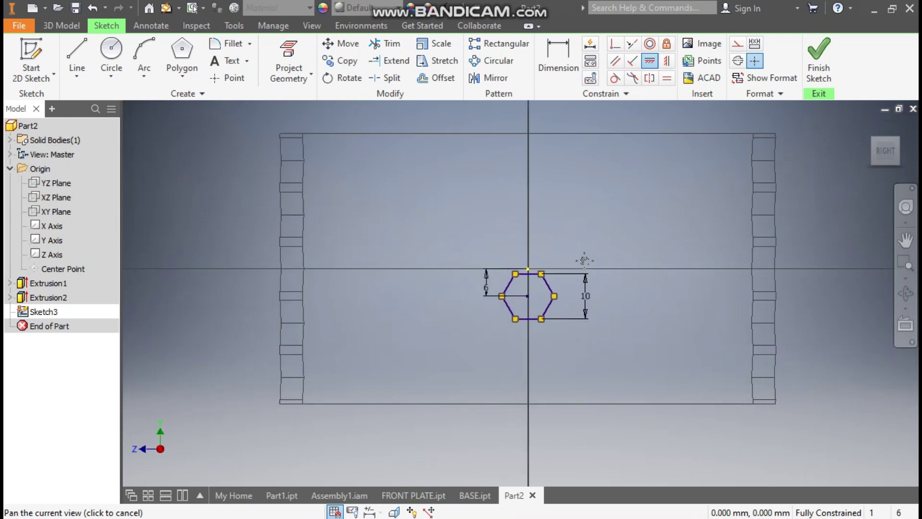
Draw a vertical line from the band's top edge to its bottom edge and make it construction geometry
{"action": "left_click", "coordinate": [78, 54]}
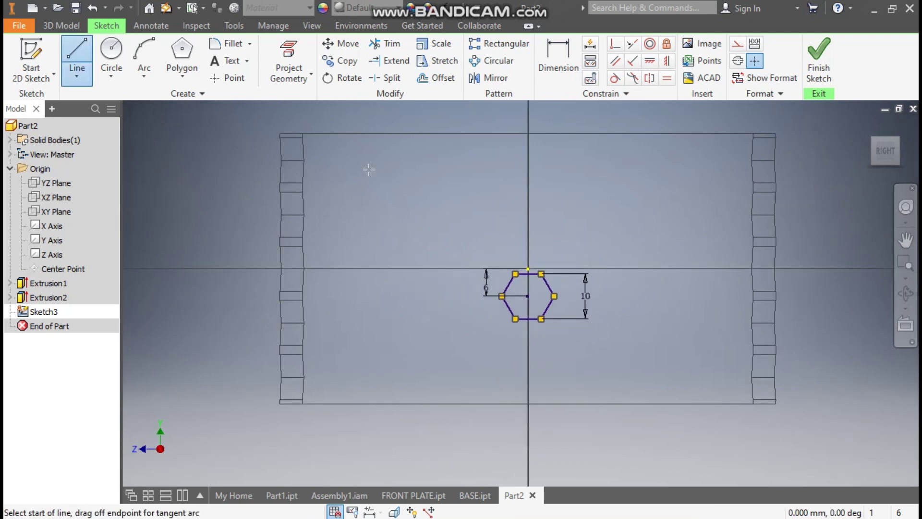
{"action": "left_click", "coordinate": [528, 134]}
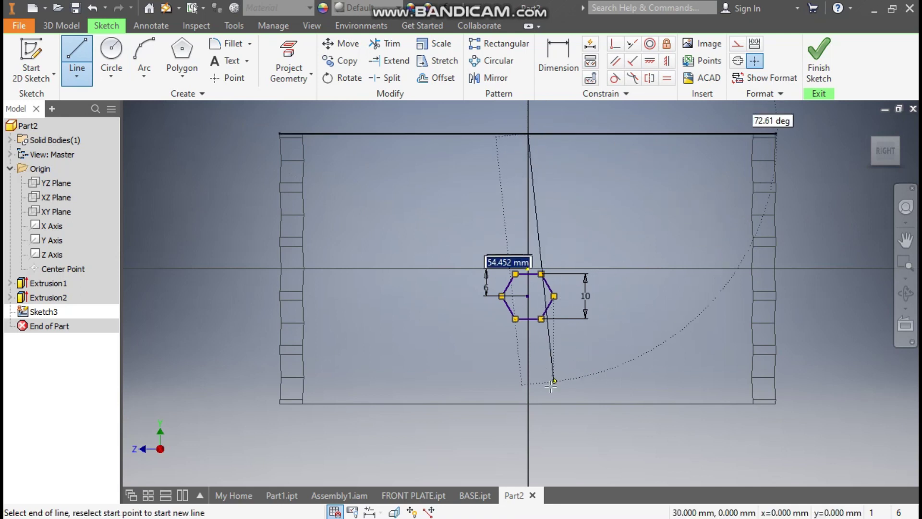
{"action": "left_click", "coordinate": [528, 403]}
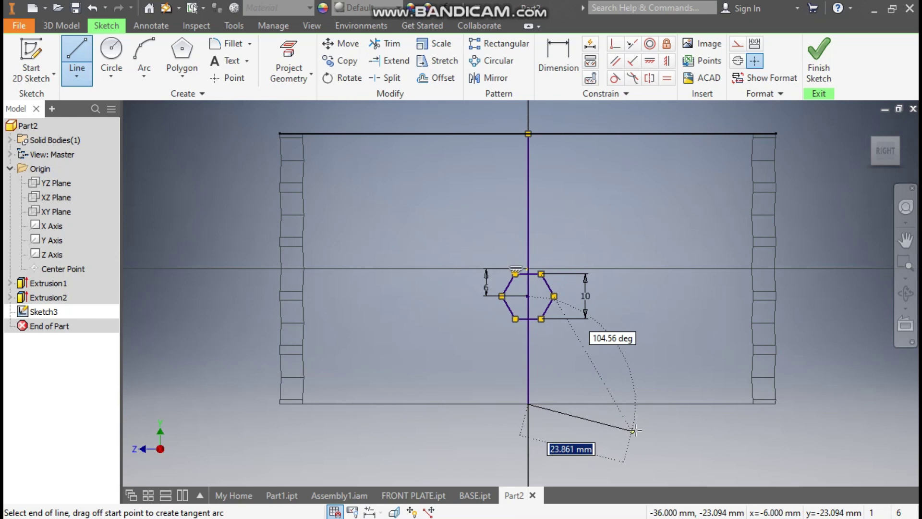
{"action": "key", "text": "Escape"}
{"action": "left_click", "coordinate": [532, 229]}
{"action": "left_click", "coordinate": [737, 46]}
{"action": "left_click", "coordinate": [471, 225]}
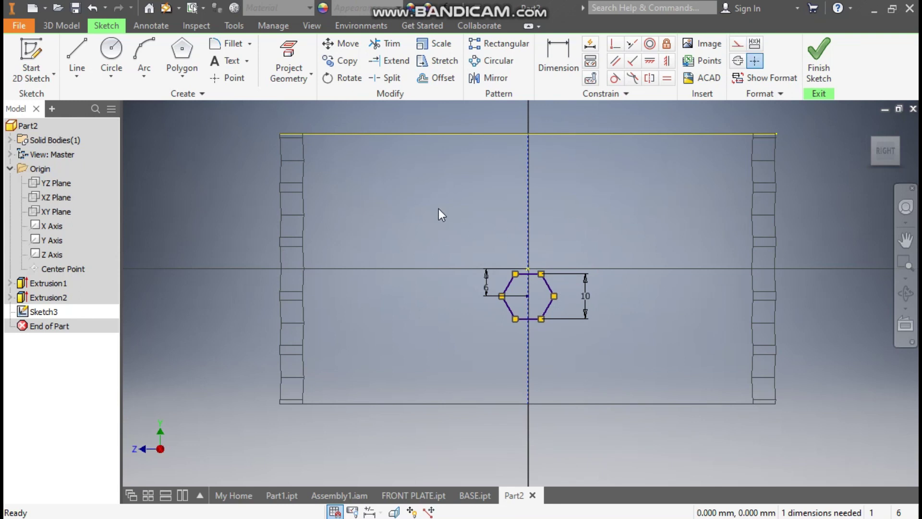
Start a Rectangular Pattern and select all six hexagon edges as the geometry
{"action": "left_click", "coordinate": [505, 44]}
{"action": "scroll", "coordinate": [535, 271], "scroll_direction": "down", "scroll_amount": 3}
{"action": "left_click", "coordinate": [532, 283]}
{"action": "left_click", "coordinate": [488, 297]}
{"action": "left_click", "coordinate": [488, 345]}
{"action": "left_click", "coordinate": [511, 371]}
{"action": "left_click", "coordinate": [558, 351]}
{"action": "left_click", "coordinate": [562, 312]}
{"action": "scroll", "coordinate": [578, 250], "scroll_direction": "up", "scroll_amount": 2}
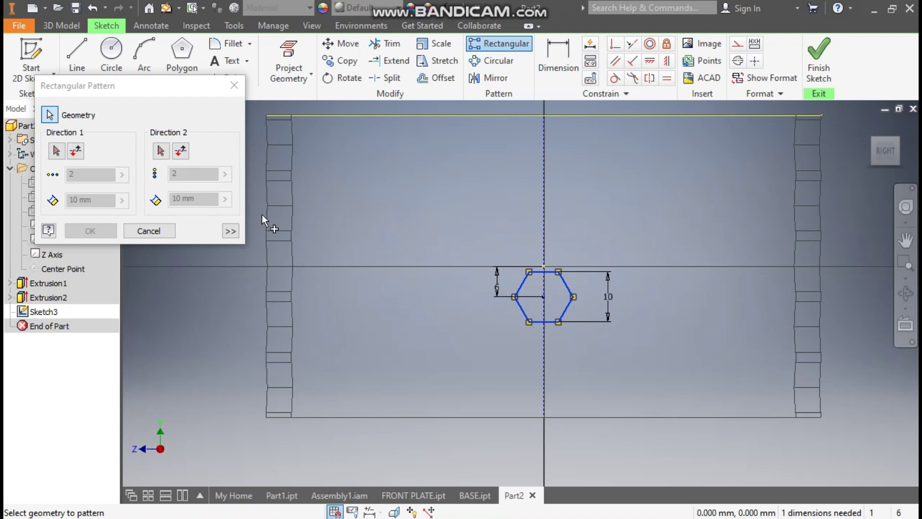
Set the first pattern direction along the vertical construction line with 12 mm spacing
{"action": "left_click", "coordinate": [56, 151]}
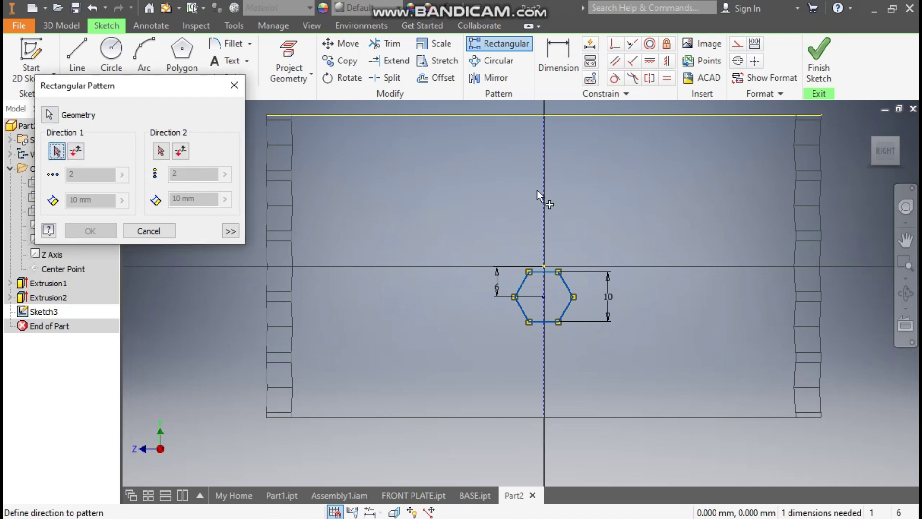
{"action": "left_click", "coordinate": [543, 197]}
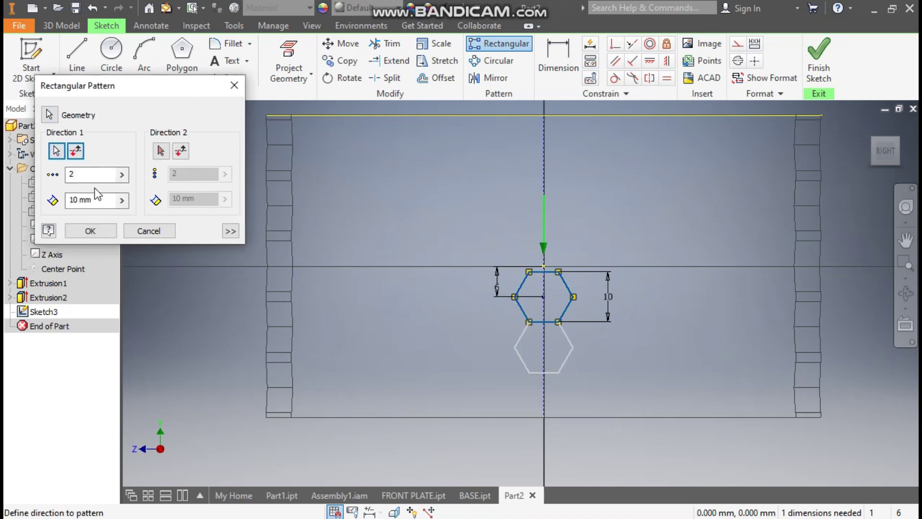
{"action": "left_click_drag", "start_coordinate": [91, 200], "coordinate": [62, 204]}
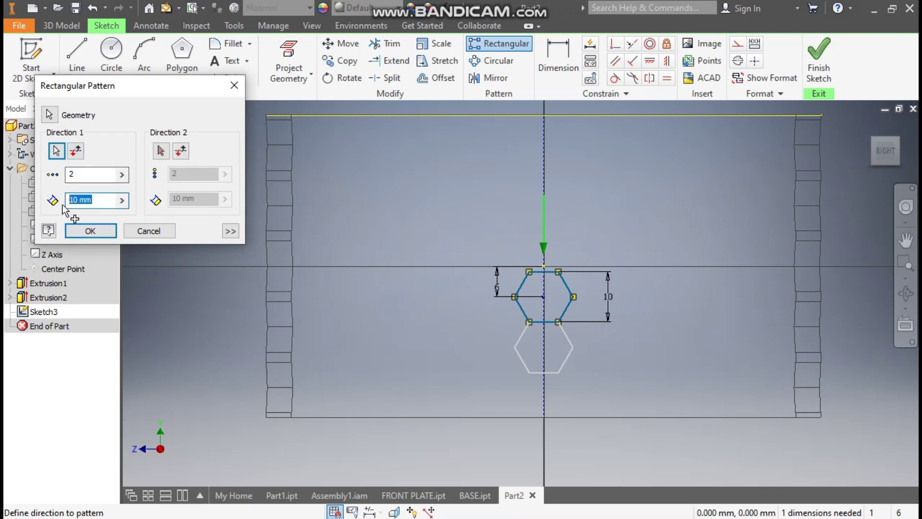
{"action": "type", "text": "12"}
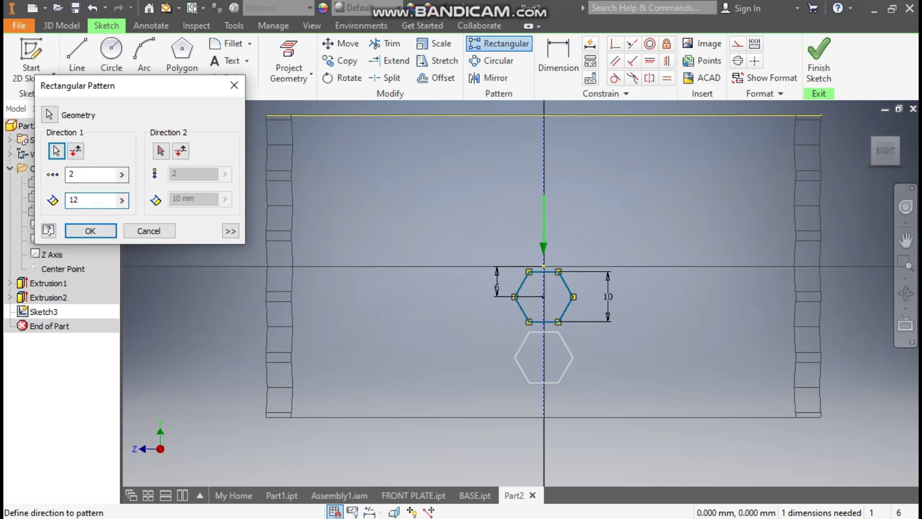
Use the flipped vertical axis as the second direction, spacing 12, count 3, then finish the sketch
{"action": "left_click", "coordinate": [161, 151]}
{"action": "left_click", "coordinate": [544, 194]}
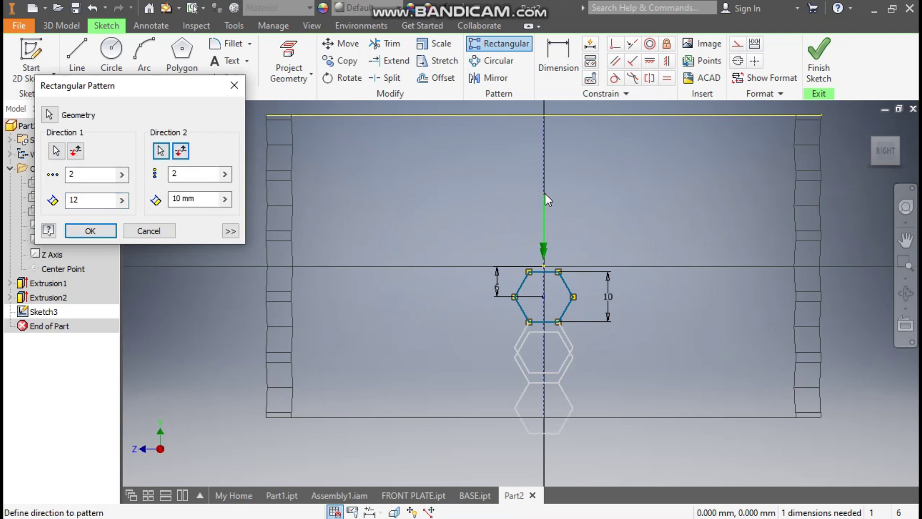
{"action": "left_click_drag", "start_coordinate": [201, 206], "coordinate": [163, 200]}
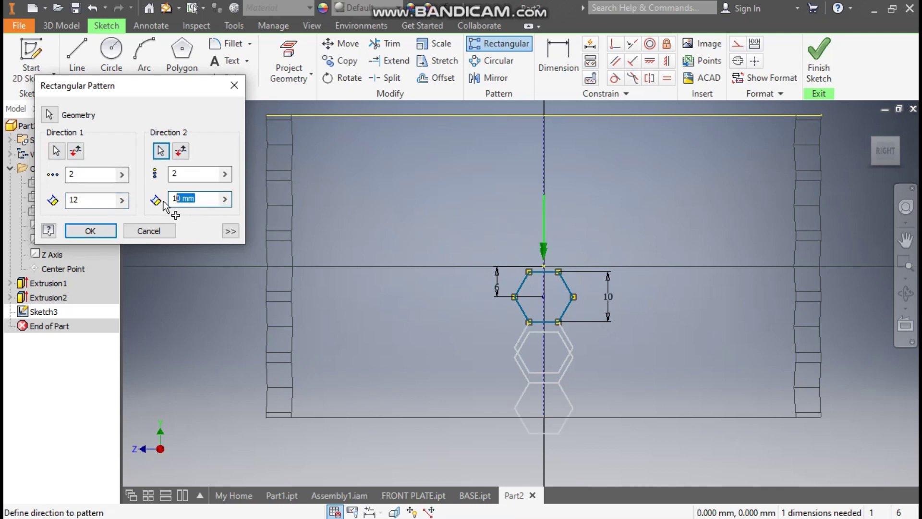
{"action": "type", "text": "12"}
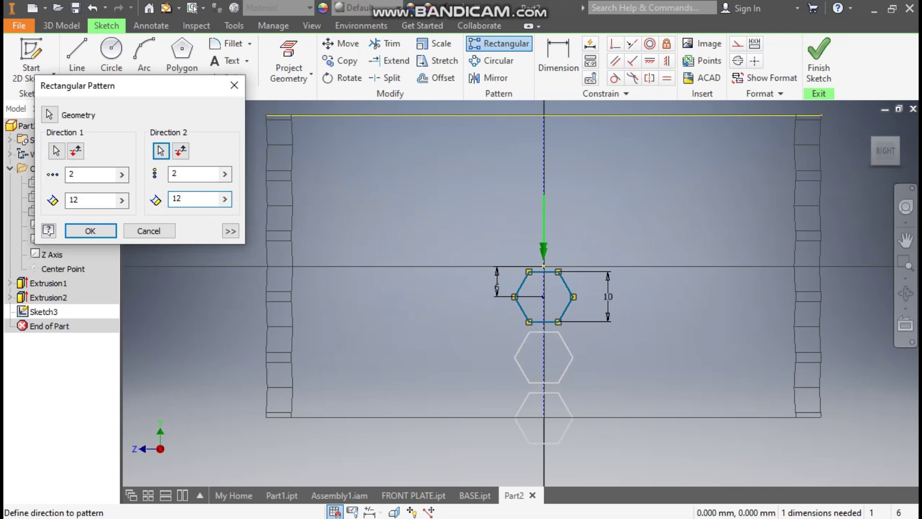
{"action": "left_click", "coordinate": [181, 151]}
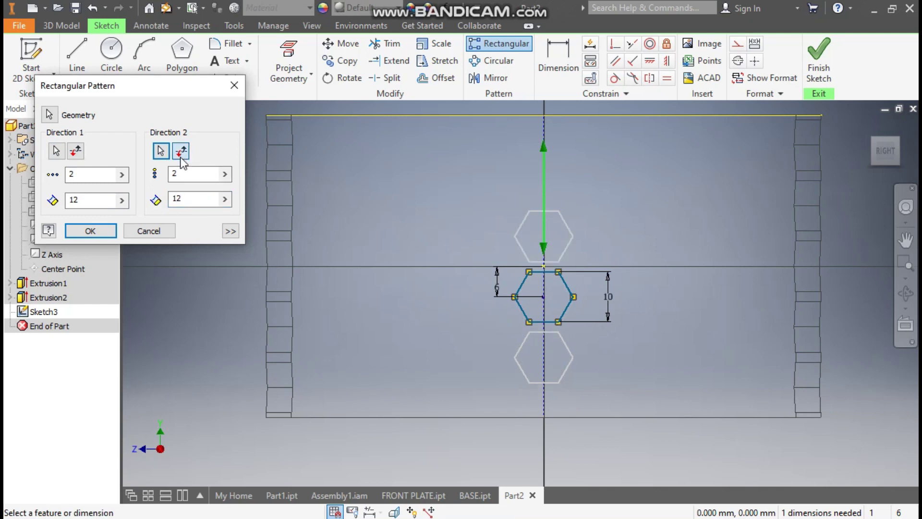
{"action": "double_click", "coordinate": [182, 174]}
{"action": "type", "text": "3"}
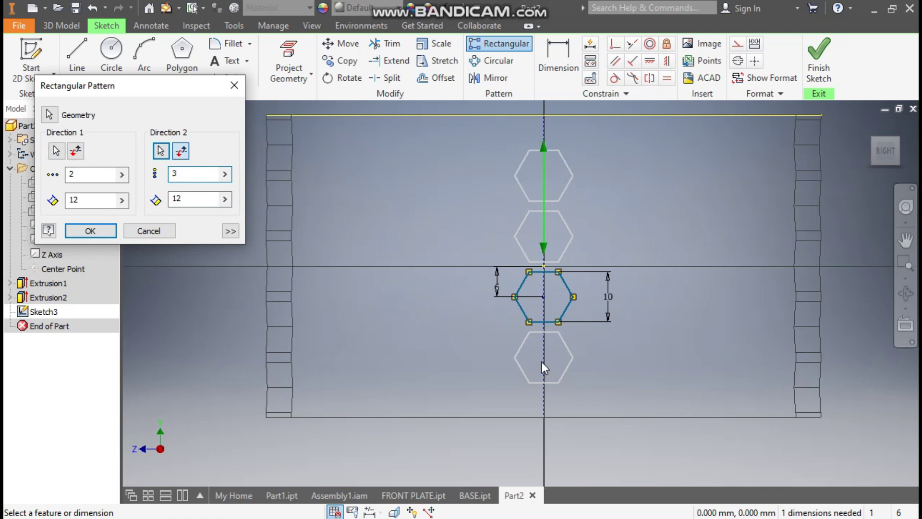
{"action": "left_click", "coordinate": [89, 231]}
{"action": "left_click", "coordinate": [809, 55]}
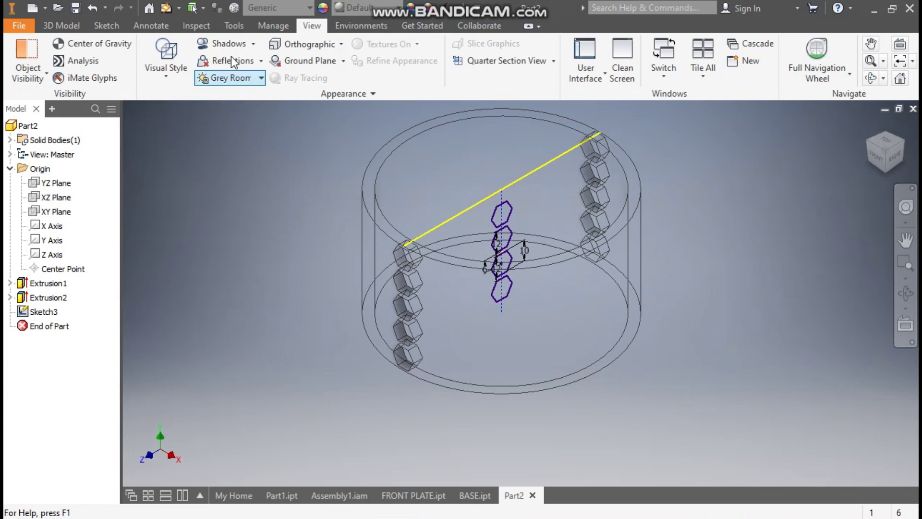
Extrude the four hexagon profiles symmetrically as a Cut through all material
{"action": "left_click", "coordinate": [48, 26]}
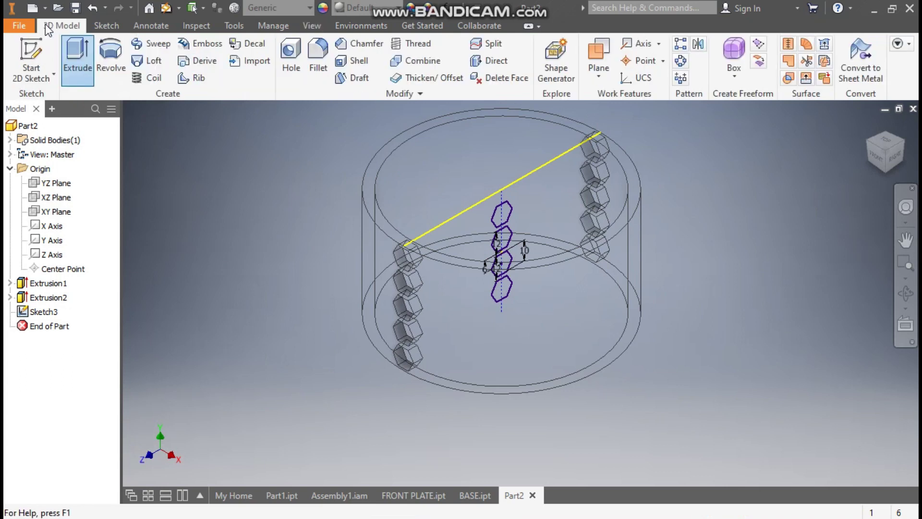
{"action": "left_click", "coordinate": [83, 65]}
{"action": "left_click_drag", "start_coordinate": [555, 182], "coordinate": [432, 352]}
{"action": "type", "text": "60"}
{"action": "left_click", "coordinate": [272, 202]}
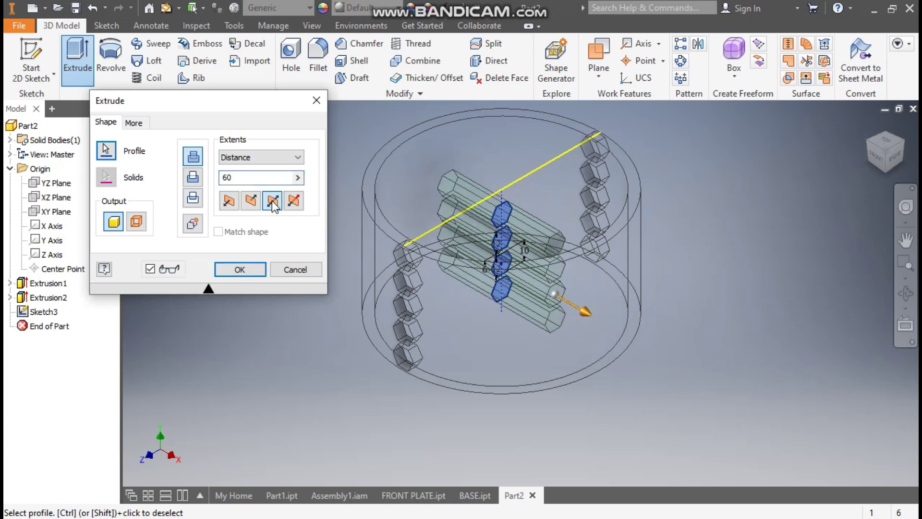
{"action": "left_click", "coordinate": [229, 159]}
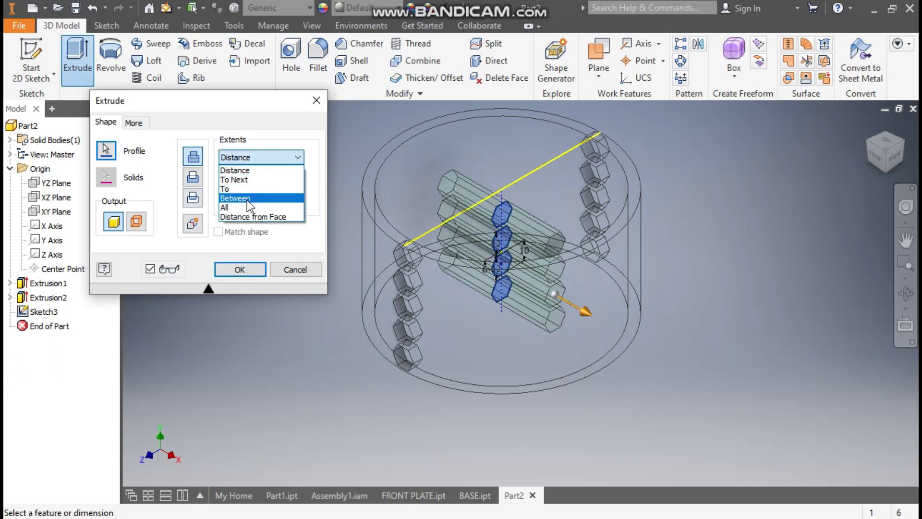
{"action": "key", "text": "Escape"}
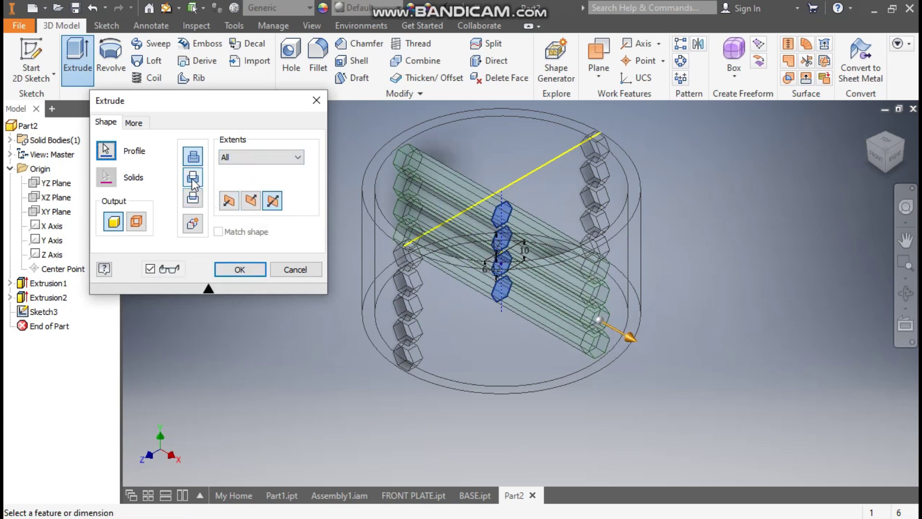
{"action": "left_click", "coordinate": [192, 179]}
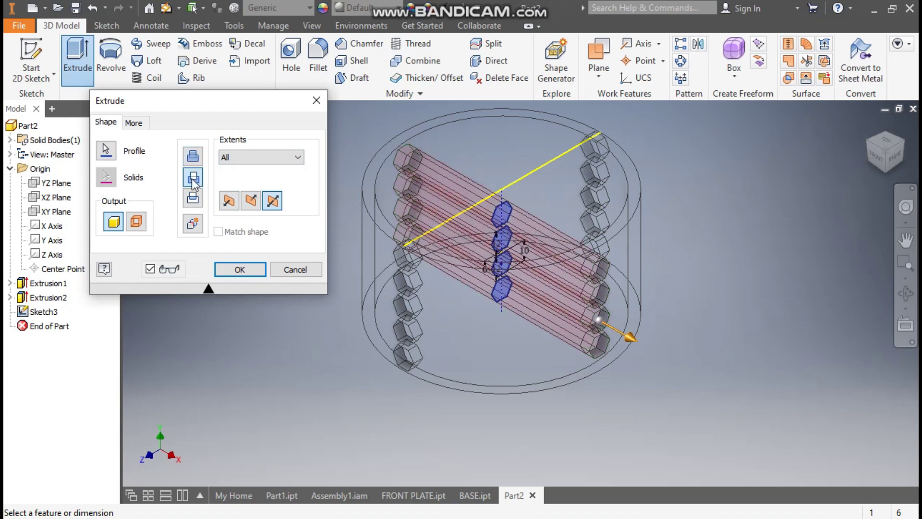
Set the visual style to Shaded with Edges and confirm the hexagonal hole cut
{"action": "left_click", "coordinate": [310, 27]}
{"action": "left_click", "coordinate": [175, 85]}
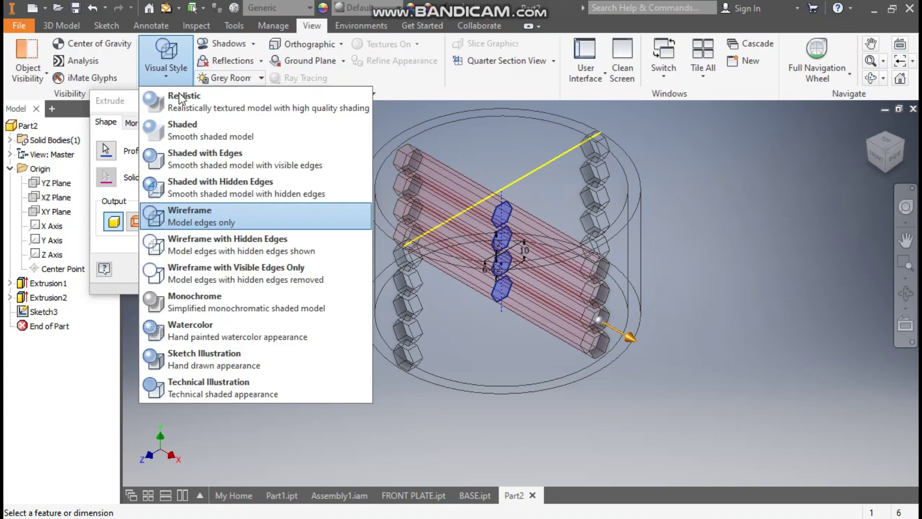
{"action": "left_click", "coordinate": [216, 159]}
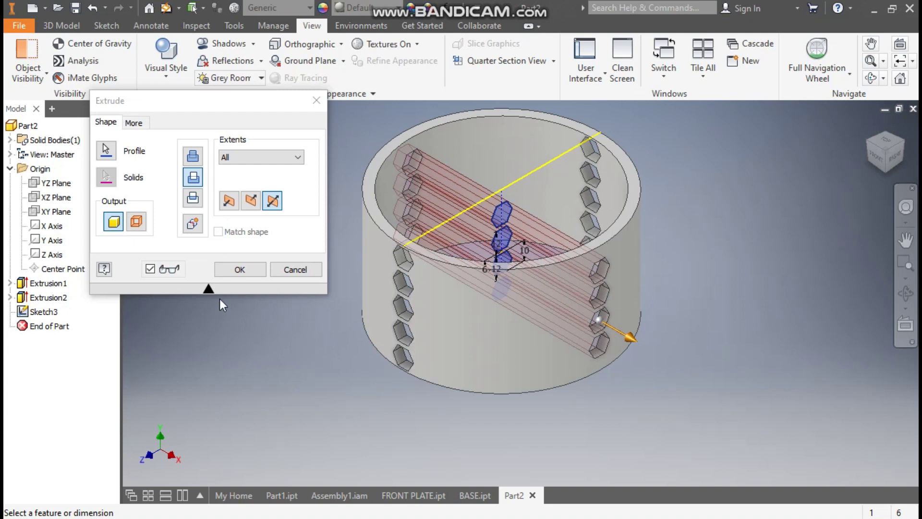
{"action": "left_click", "coordinate": [240, 269]}
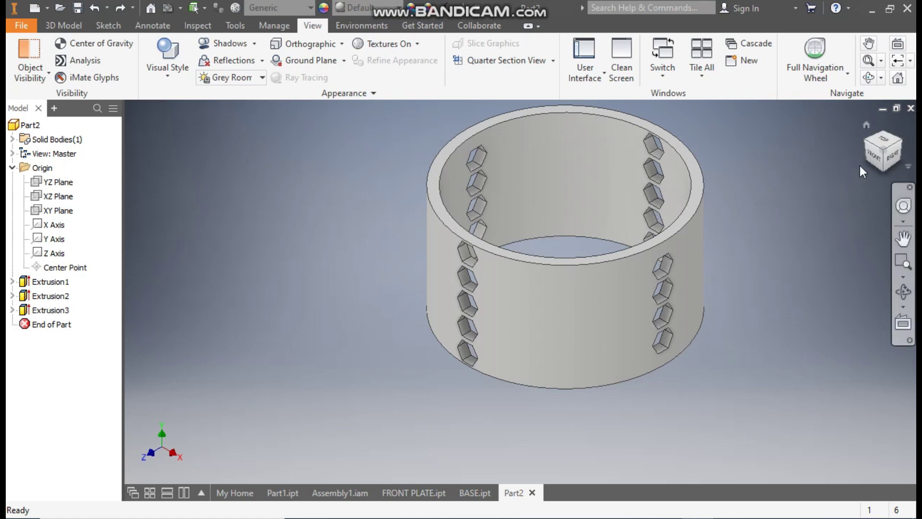
View the band from the FRONT and start a new 2D sketch on the XY Plane
{"action": "left_click", "coordinate": [875, 159]}
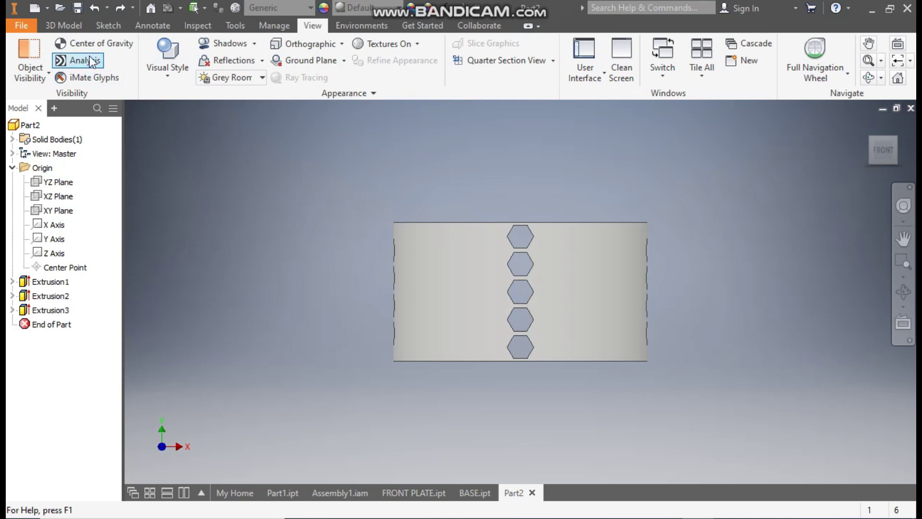
{"action": "left_click", "coordinate": [64, 22]}
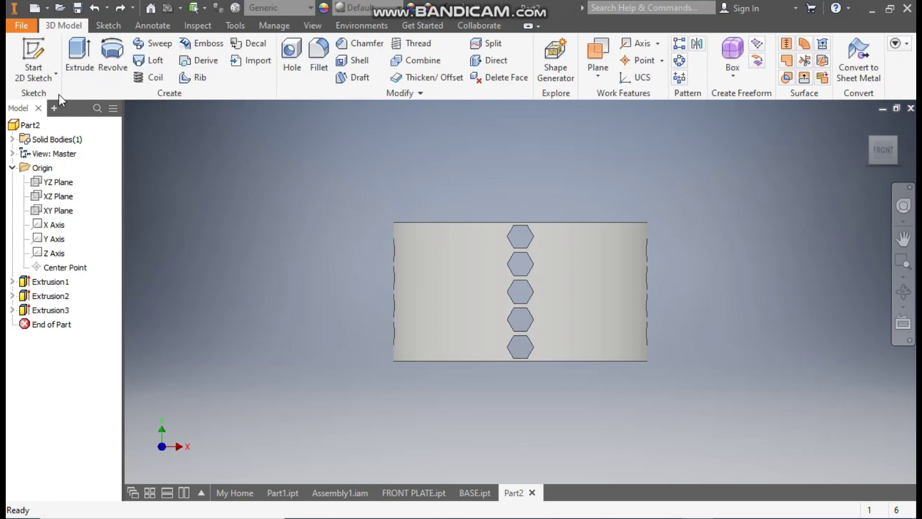
{"action": "left_click", "coordinate": [35, 53]}
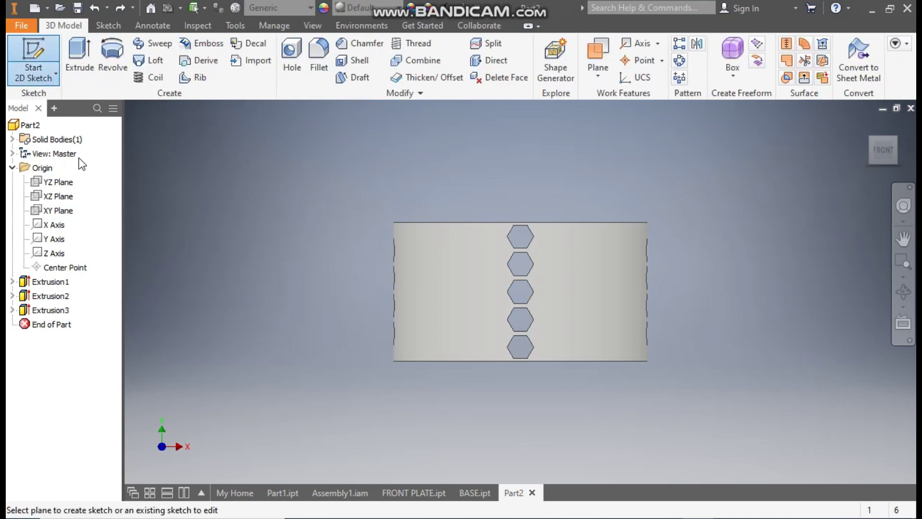
{"action": "left_click", "coordinate": [64, 210]}
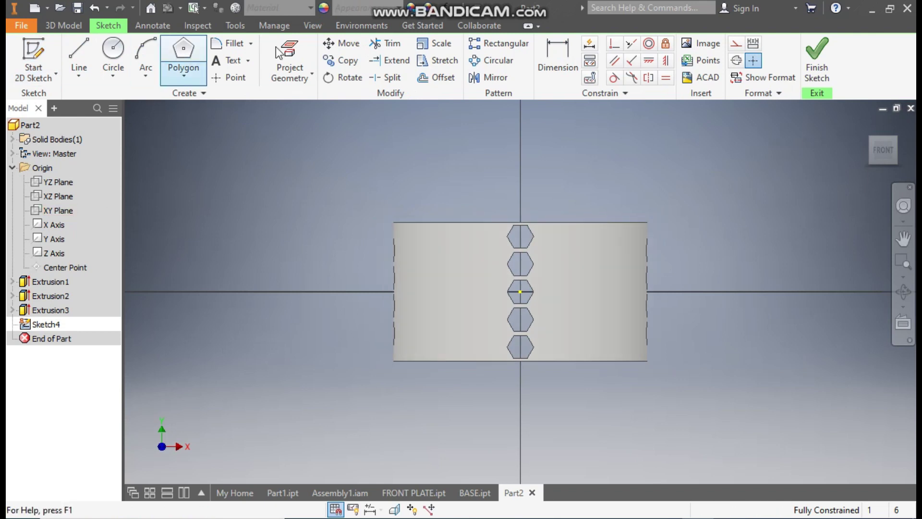
Switch the visual style to Wireframe and pan the band into view
{"action": "left_click", "coordinate": [313, 26]}
{"action": "left_click", "coordinate": [179, 80]}
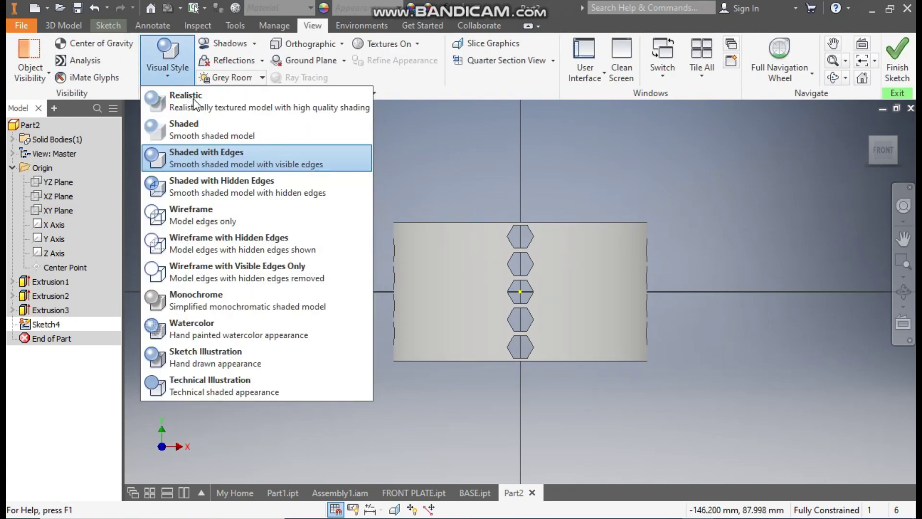
{"action": "left_click", "coordinate": [215, 206]}
{"action": "middle_click_drag", "start_coordinate": [762, 362], "coordinate": [663, 335]}
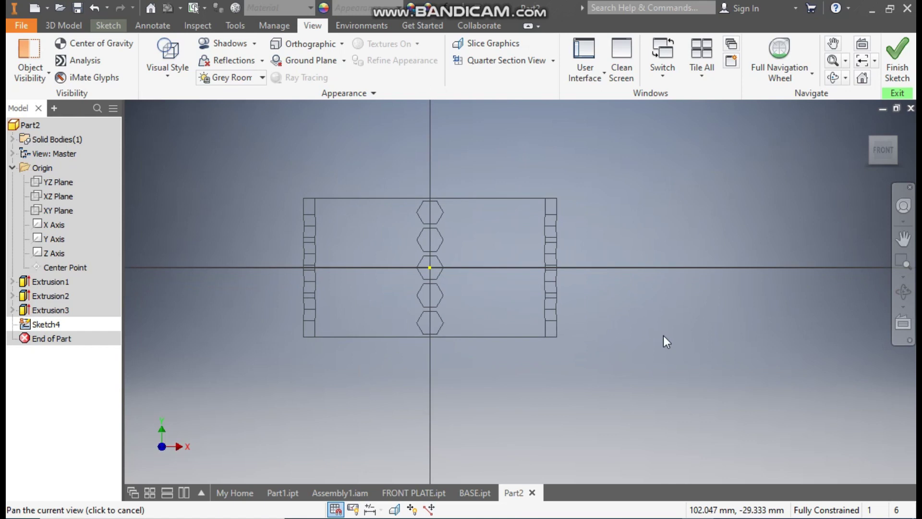
{"action": "left_click", "coordinate": [108, 25]}
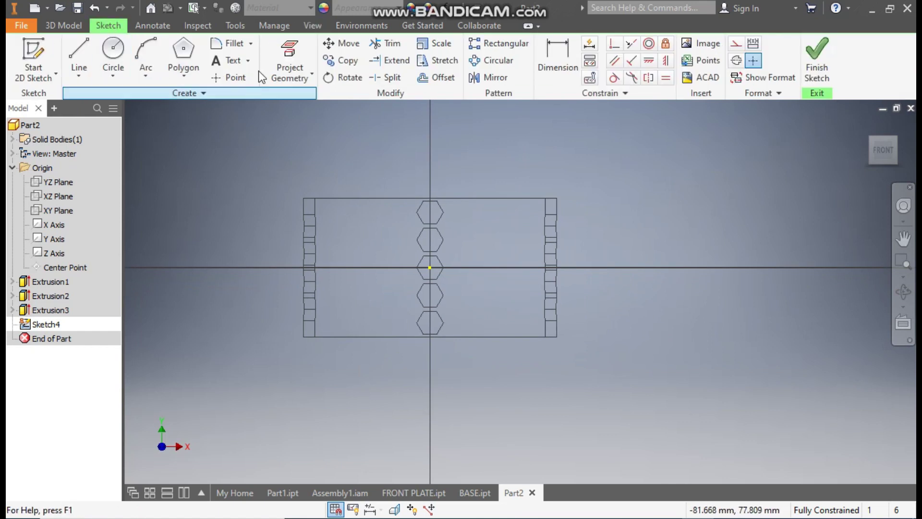
Project the band's right edge into the sketch
{"action": "left_click", "coordinate": [289, 56]}
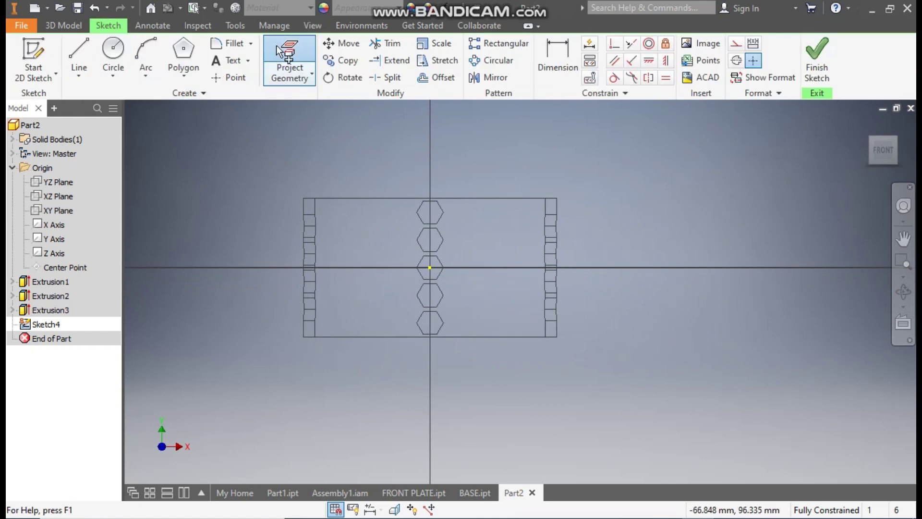
{"action": "left_click", "coordinate": [546, 207]}
{"action": "scroll", "coordinate": [576, 225], "scroll_direction": "down", "scroll_amount": 3}
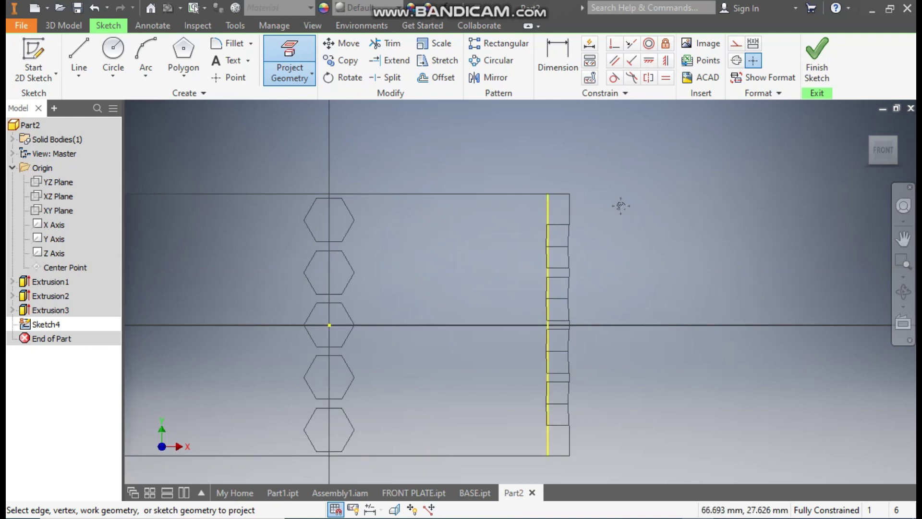
{"action": "middle_click_drag", "start_coordinate": [618, 204], "coordinate": [646, 169]}
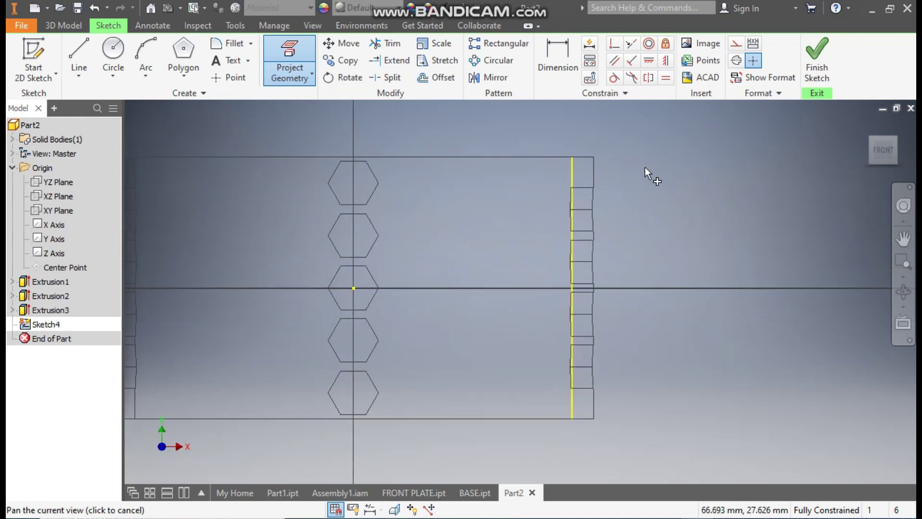
Draw a three-point arc along the right edge, bulging outward
{"action": "left_click", "coordinate": [145, 51]}
{"action": "scroll", "coordinate": [624, 159], "scroll_direction": "down", "scroll_amount": 3}
{"action": "left_click", "coordinate": [565, 136]}
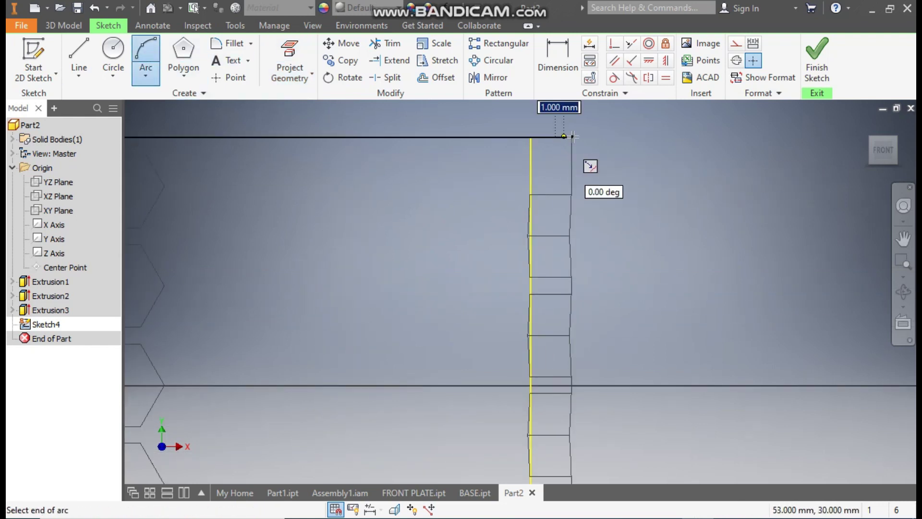
{"action": "scroll", "coordinate": [572, 137], "scroll_direction": "up", "scroll_amount": 3}
{"action": "scroll", "coordinate": [565, 317], "scroll_direction": "down", "scroll_amount": 3}
{"action": "left_click", "coordinate": [565, 321]}
{"action": "scroll", "coordinate": [564, 321], "scroll_direction": "up", "scroll_amount": 3}
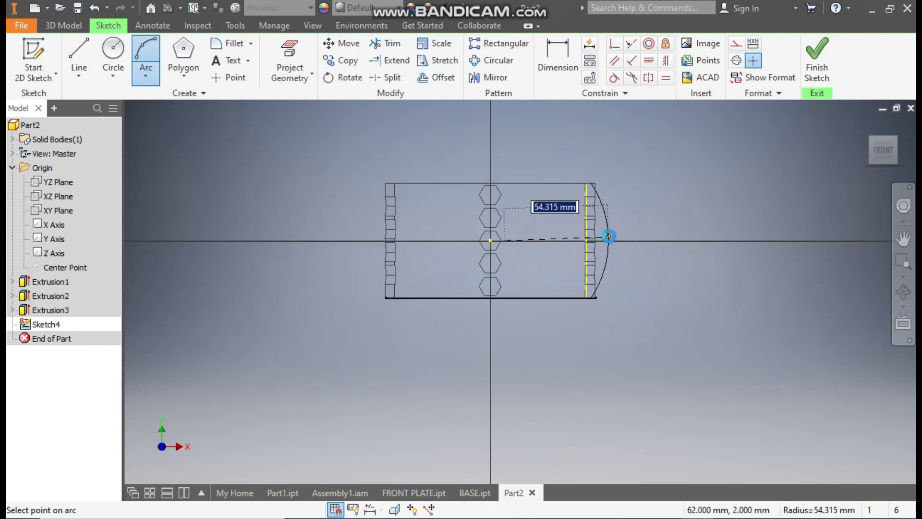
{"action": "left_click", "coordinate": [608, 236]}
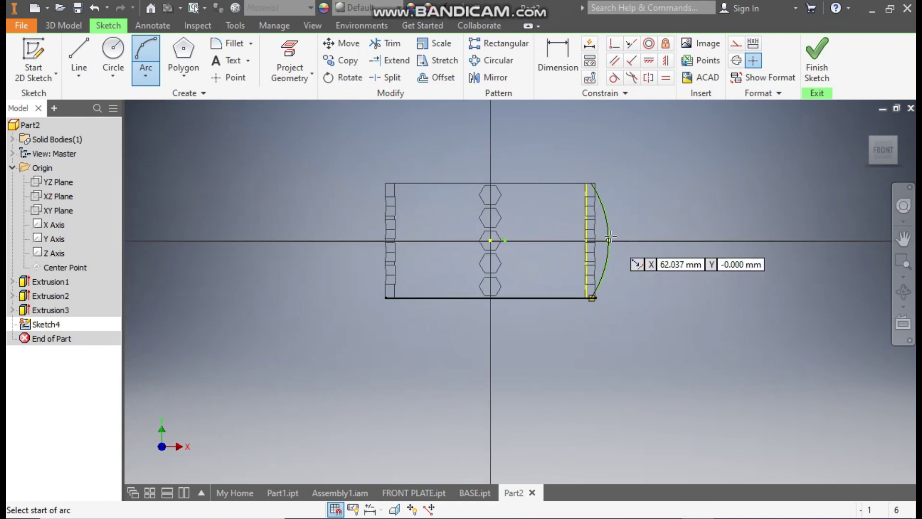
Dimension the arc's top end 2 mm from the projected edge
{"action": "left_click", "coordinate": [571, 64]}
{"action": "scroll", "coordinate": [592, 185], "scroll_direction": "down", "scroll_amount": 5}
{"action": "left_click", "coordinate": [555, 177]}
{"action": "left_click", "coordinate": [575, 178]}
{"action": "key", "text": "F2"}
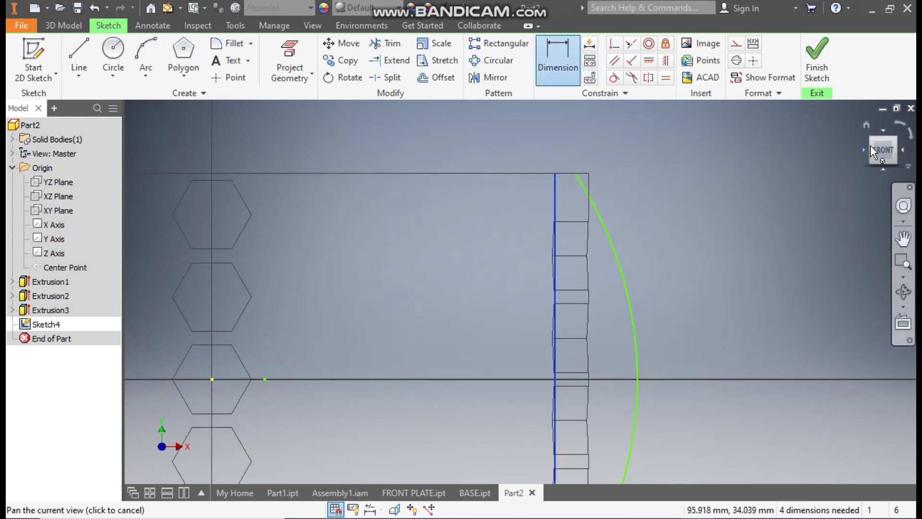
{"action": "left_click", "coordinate": [871, 144]}
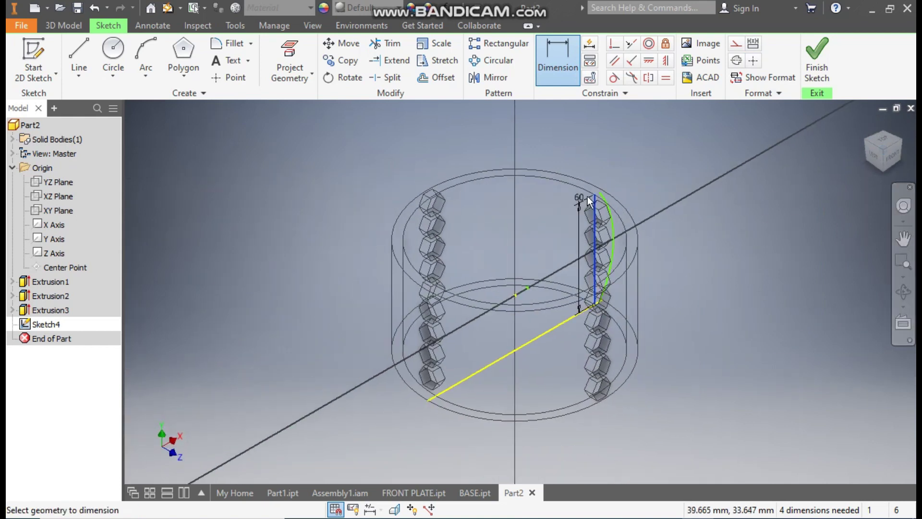
{"action": "scroll", "coordinate": [642, 181], "scroll_direction": "down", "scroll_amount": 3}
{"action": "left_click", "coordinate": [641, 180]}
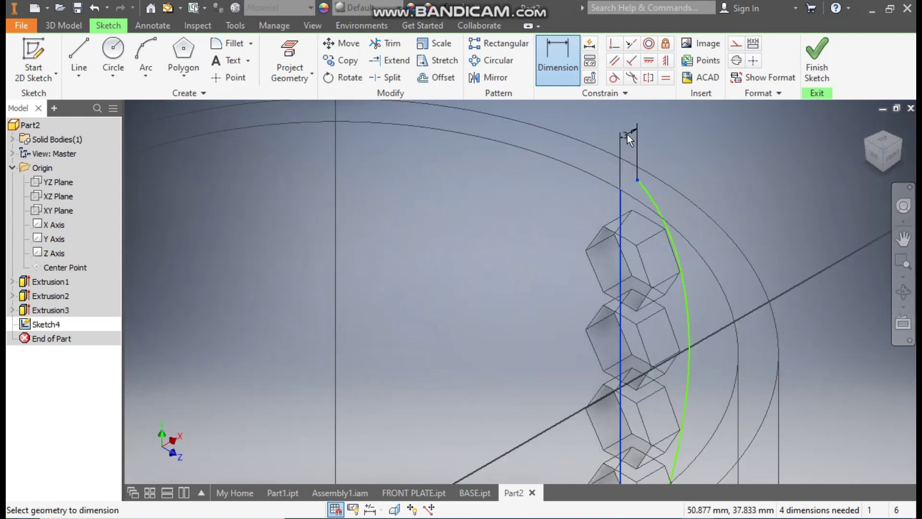
{"action": "left_click", "coordinate": [627, 134]}
{"action": "type", "text": "2"}
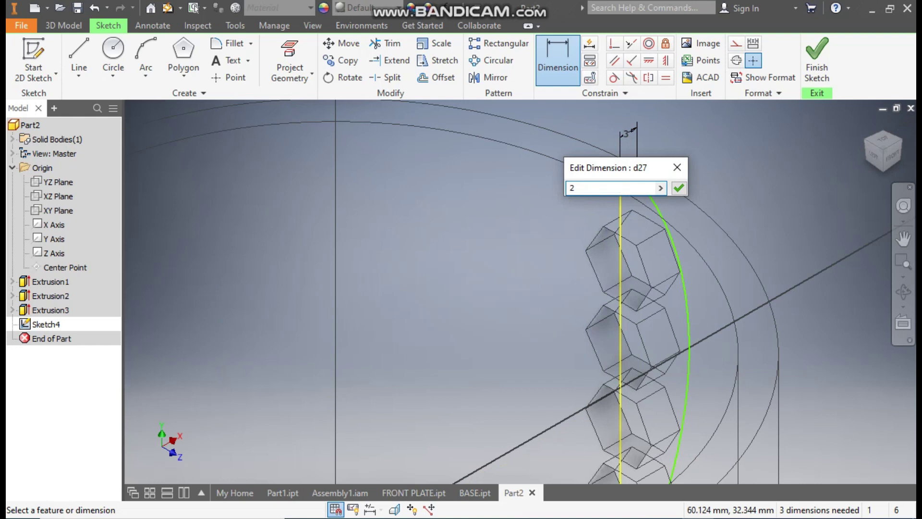
{"action": "key", "text": "Return"}
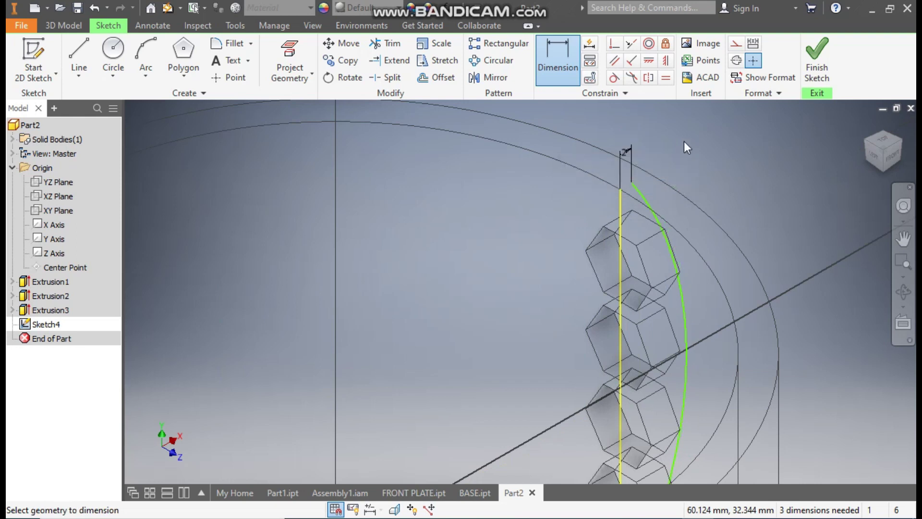
{"action": "left_click", "coordinate": [892, 156]}
{"action": "scroll", "coordinate": [630, 268], "scroll_direction": "up", "scroll_amount": 5}
{"action": "scroll", "coordinate": [616, 193], "scroll_direction": "down", "scroll_amount": 2}
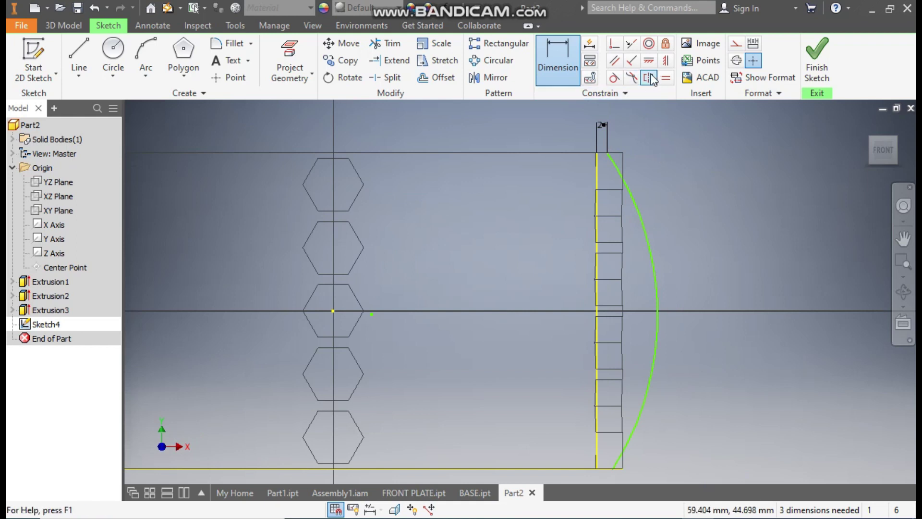
Constrain the arc's upper and lower endpoints to be vertically aligned
{"action": "left_click", "coordinate": [606, 152]}
{"action": "scroll", "coordinate": [624, 178], "scroll_direction": "down", "scroll_amount": 2}
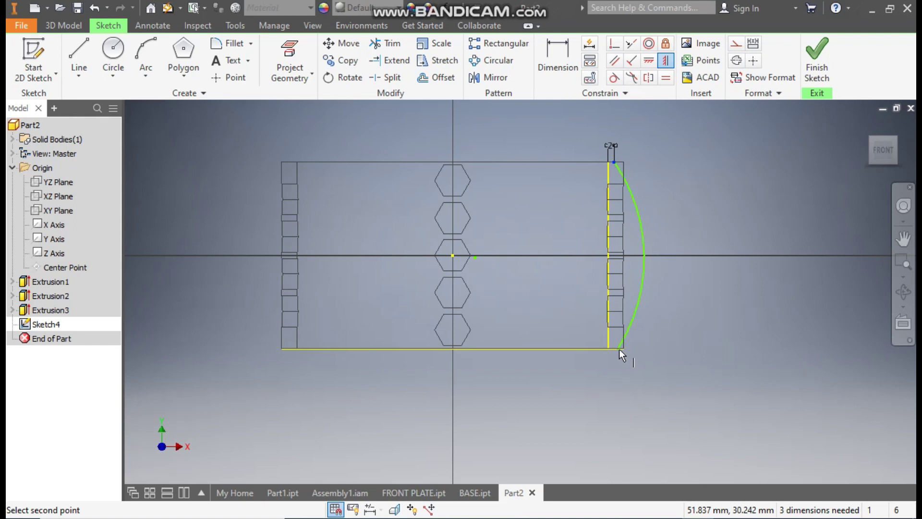
{"action": "left_click", "coordinate": [619, 348]}
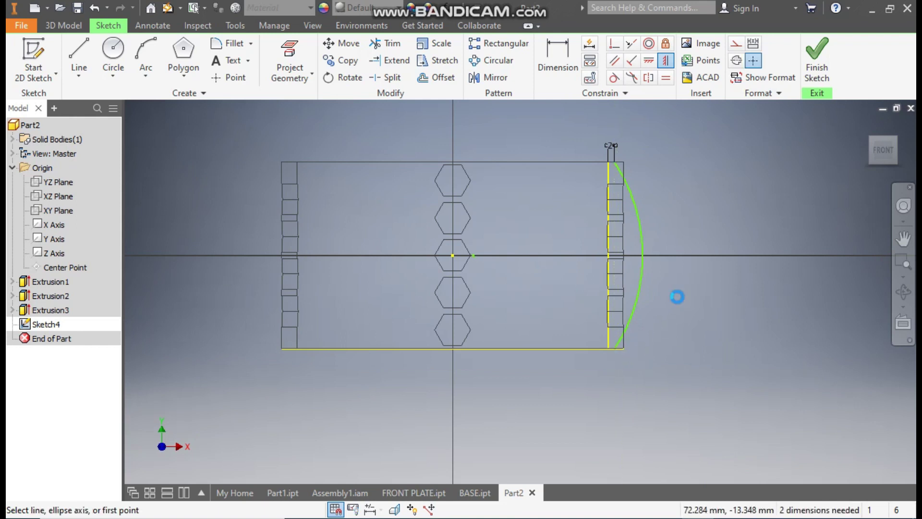
{"action": "key", "text": "Escape"}
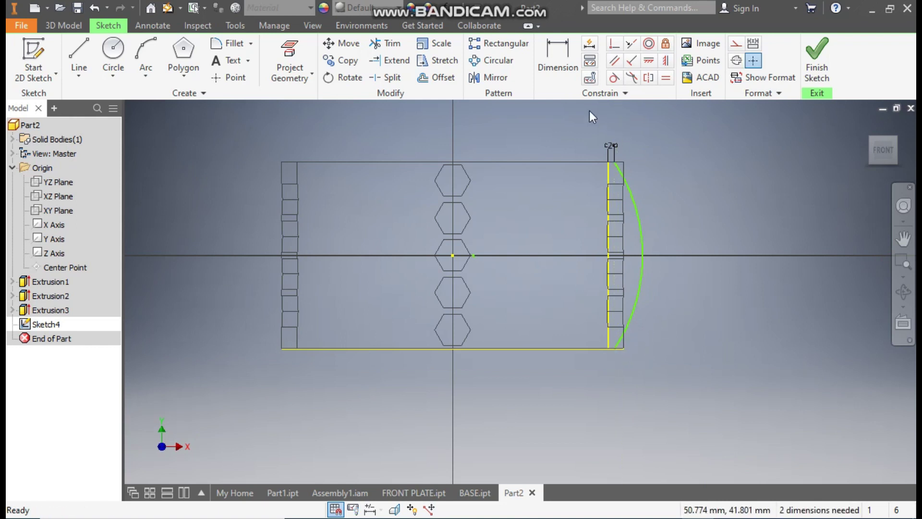
Give the arc a radius of 170 and drag it to check it is fixed
{"action": "left_click", "coordinate": [559, 67]}
{"action": "left_click", "coordinate": [641, 221]}
{"action": "left_click", "coordinate": [667, 177]}
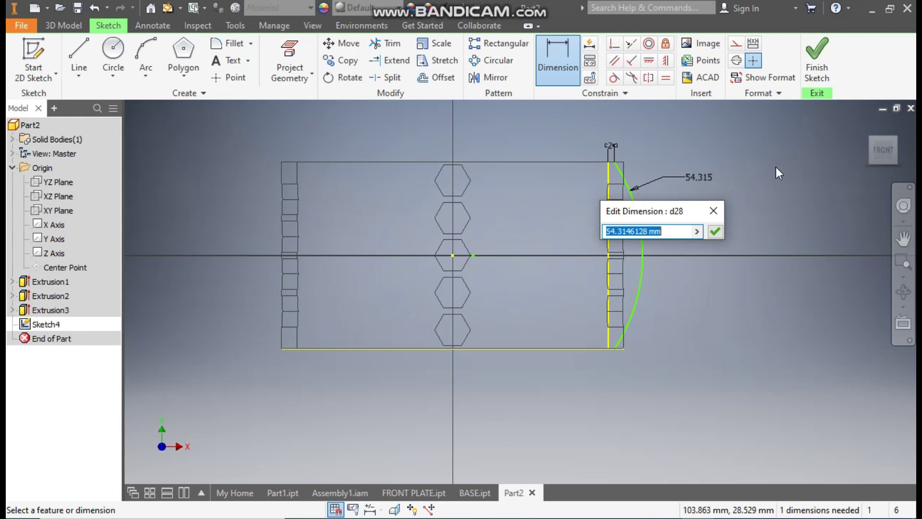
{"action": "type", "text": "170"}
{"action": "key", "text": "Return"}
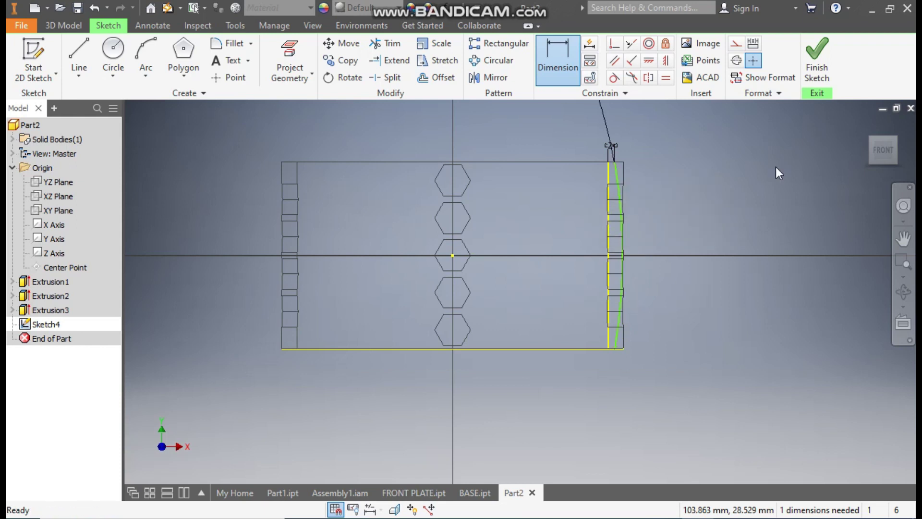
{"action": "key", "text": "Escape"}
{"action": "left_click_drag", "start_coordinate": [621, 209], "coordinate": [674, 246]}
{"action": "left_click_drag", "start_coordinate": [615, 346], "coordinate": [658, 226]}
{"action": "scroll", "coordinate": [610, 161], "scroll_direction": "up", "scroll_amount": 5}
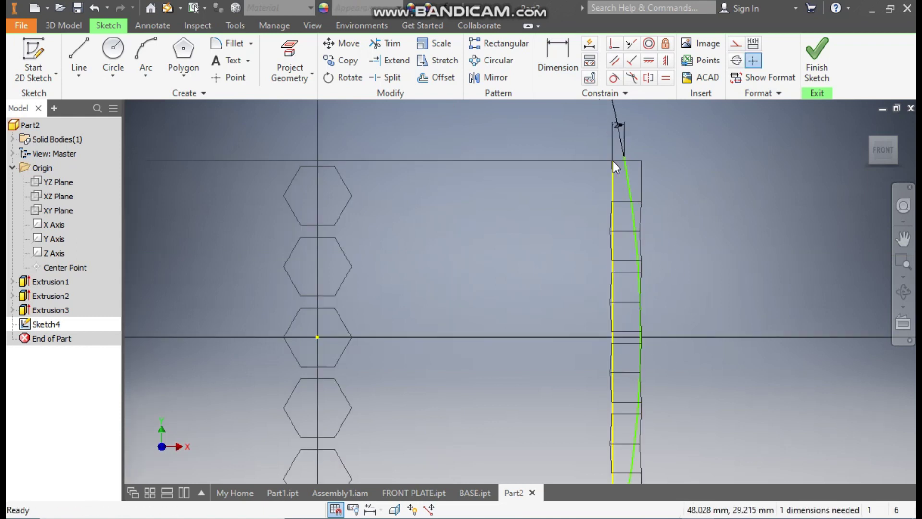
Project the band's top edge and make the arc perpendicular to it
{"action": "left_click", "coordinate": [294, 53]}
{"action": "left_click", "coordinate": [656, 161]}
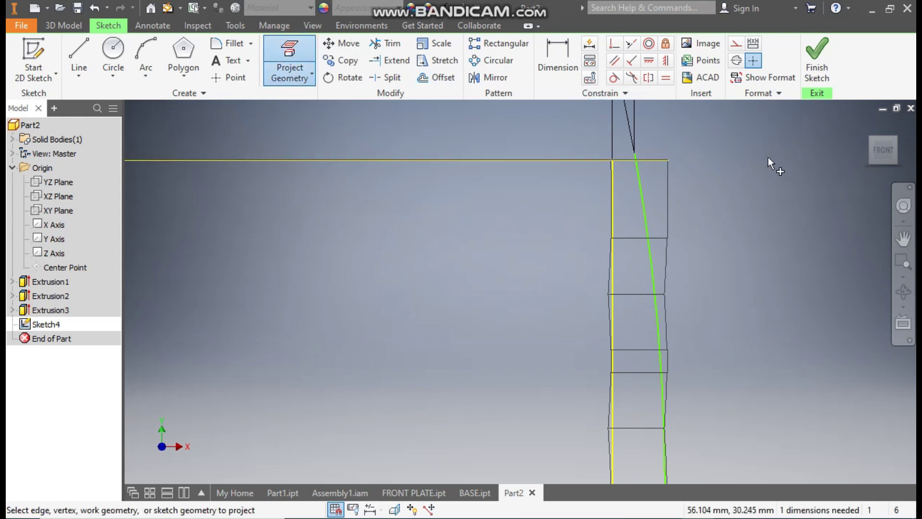
{"action": "key", "text": "Escape"}
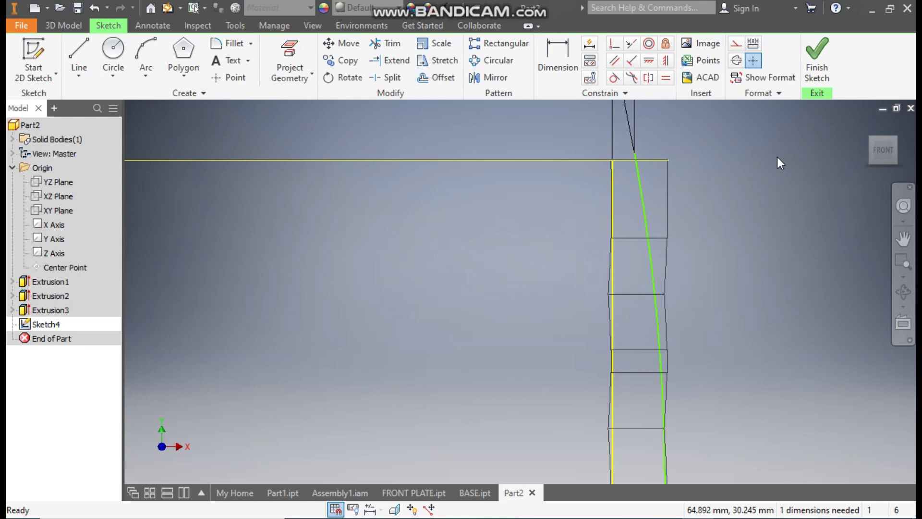
{"action": "left_click", "coordinate": [614, 47]}
{"action": "left_click", "coordinate": [636, 153]}
{"action": "left_click", "coordinate": [653, 160]}
{"action": "scroll", "coordinate": [662, 149], "scroll_direction": "down", "scroll_amount": 3}
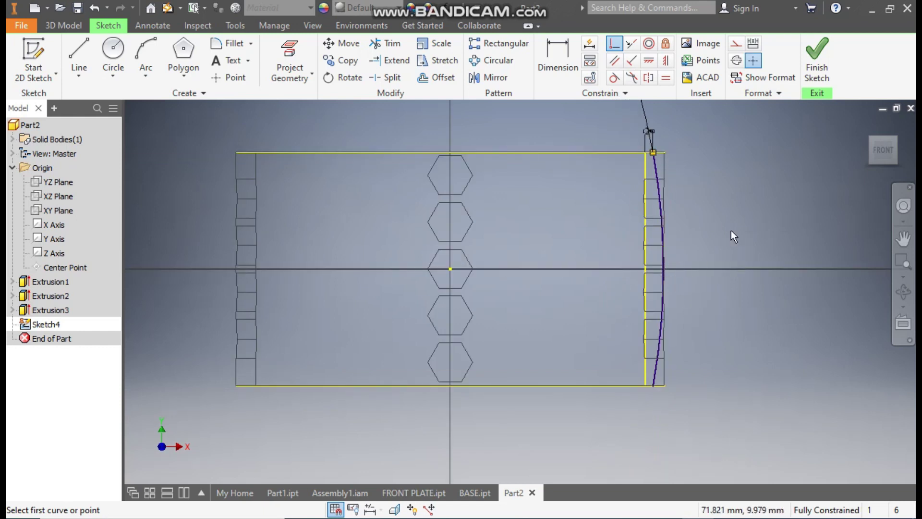
{"action": "key", "text": "Escape"}
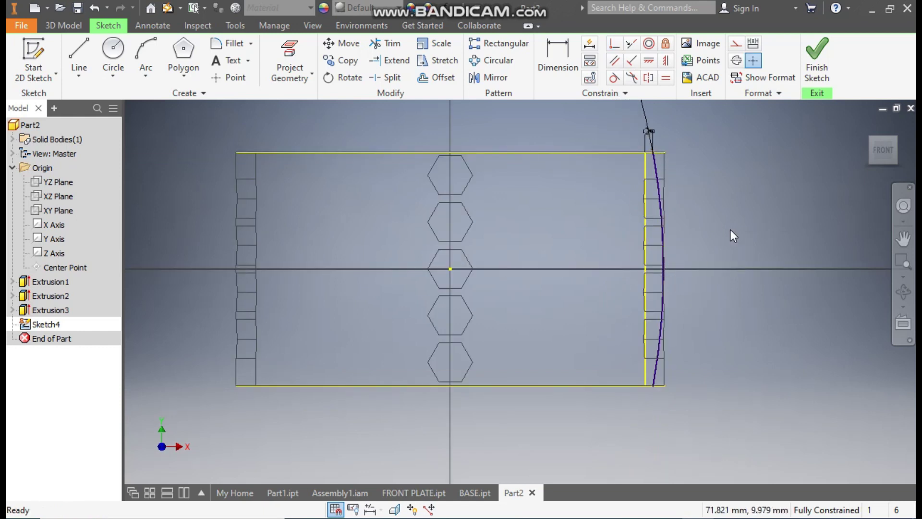
Draw a closed four-line profile from the arc's top end, extending above and below the band
{"action": "left_click", "coordinate": [79, 56]}
{"action": "scroll", "coordinate": [662, 163], "scroll_direction": "up", "scroll_amount": 3}
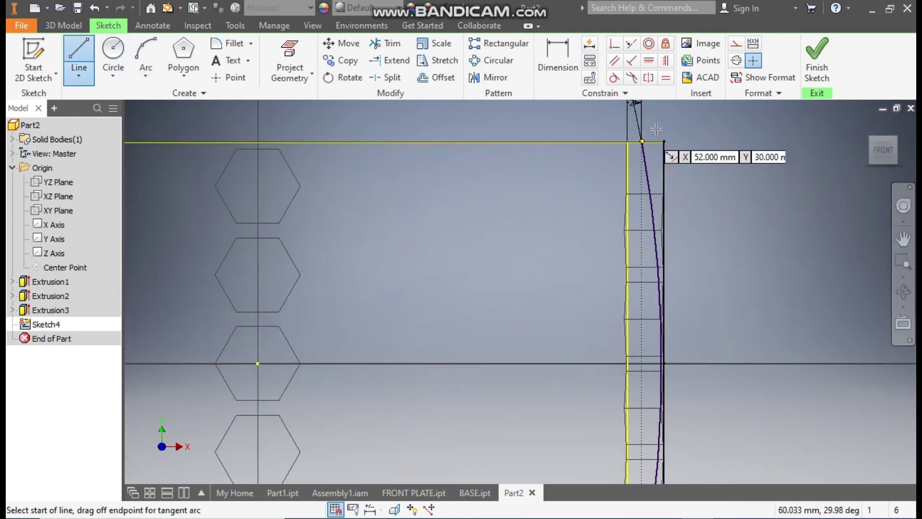
{"action": "left_click", "coordinate": [641, 142]}
{"action": "middle_click_drag", "start_coordinate": [680, 145], "coordinate": [678, 205]}
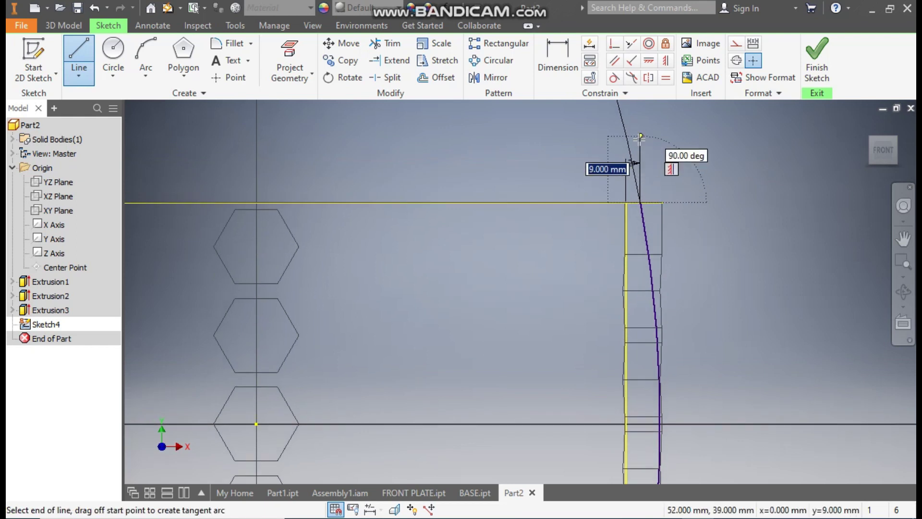
{"action": "left_click", "coordinate": [764, 138]}
{"action": "scroll", "coordinate": [765, 140], "scroll_direction": "down", "scroll_amount": 5}
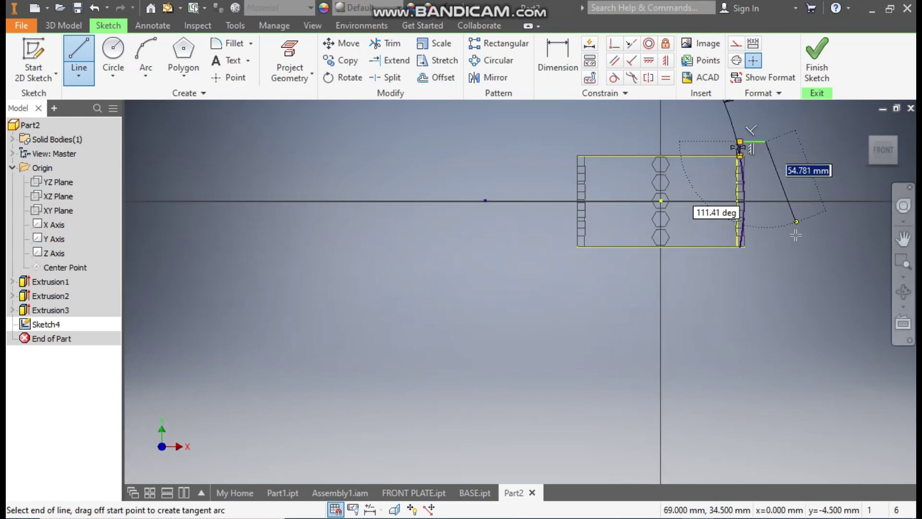
{"action": "left_click", "coordinate": [765, 255]}
{"action": "scroll", "coordinate": [764, 264], "scroll_direction": "up", "scroll_amount": 5}
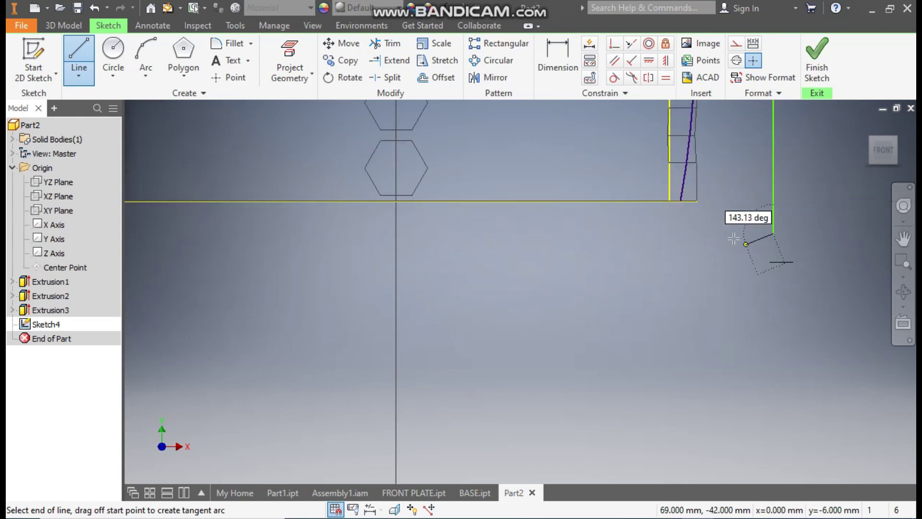
{"action": "left_click", "coordinate": [680, 234]}
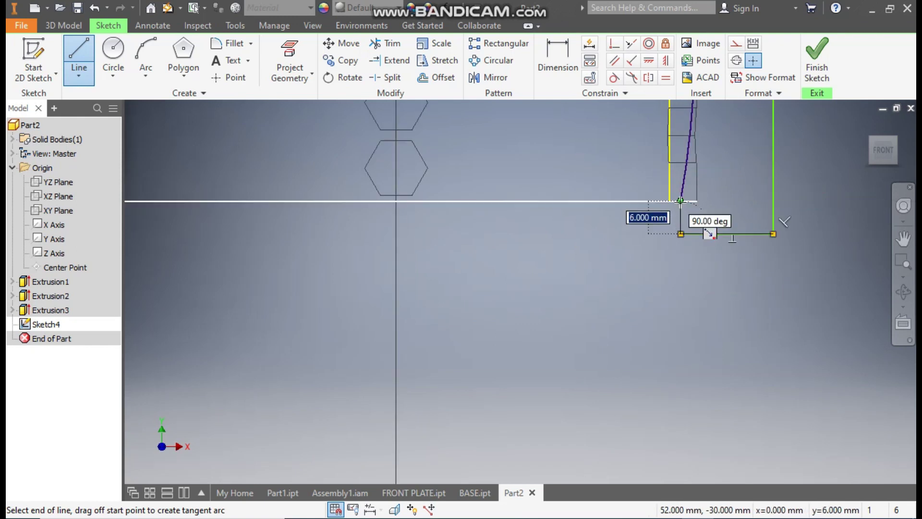
{"action": "key", "text": "Return"}
{"action": "key", "text": "Escape"}
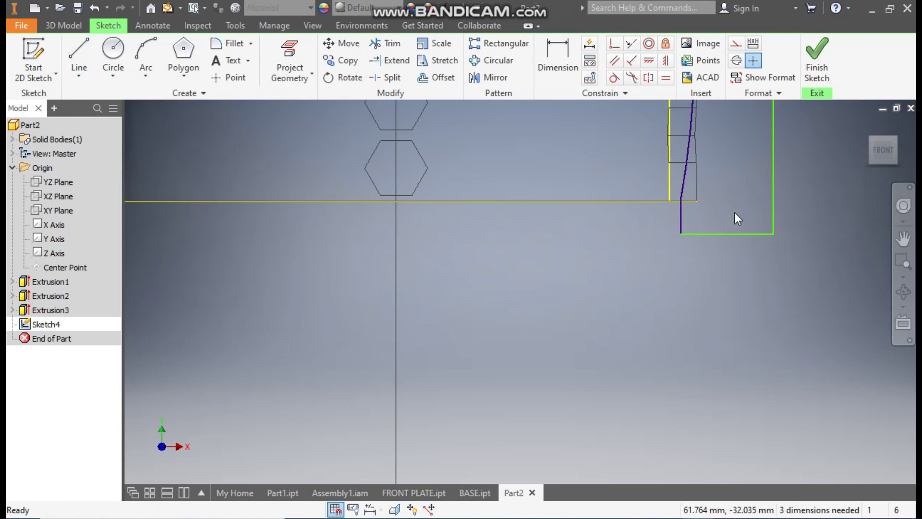
{"action": "scroll", "coordinate": [733, 212], "scroll_direction": "down", "scroll_amount": 3}
{"action": "mouse_move", "coordinate": [733, 213]}
{"action": "middle_mouse_down"}
{"action": "mouse_move", "coordinate": [670, 378]}
{"action": "mouse_move", "coordinate": [659, 366]}
{"action": "middle_mouse_up"}
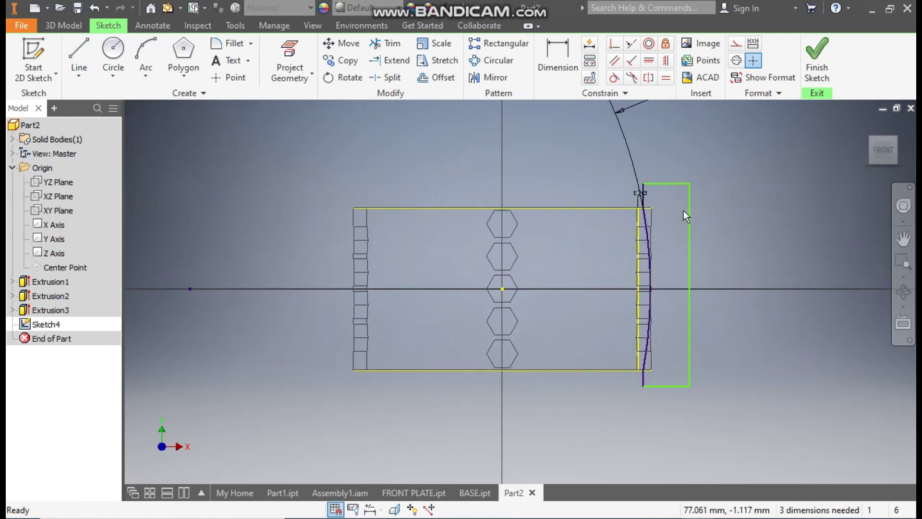
Dimension the rectangle to extend 10 mm above and 10 mm below the band
{"action": "left_click", "coordinate": [557, 60]}
{"action": "scroll", "coordinate": [653, 188], "scroll_direction": "up", "scroll_amount": 3}
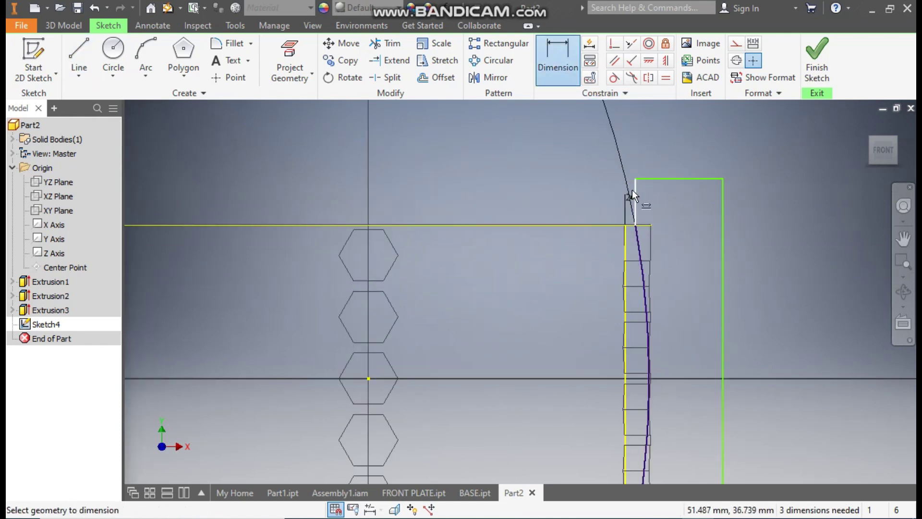
{"action": "left_click", "coordinate": [633, 190]}
{"action": "left_click", "coordinate": [594, 194]}
{"action": "type", "text": "1"}
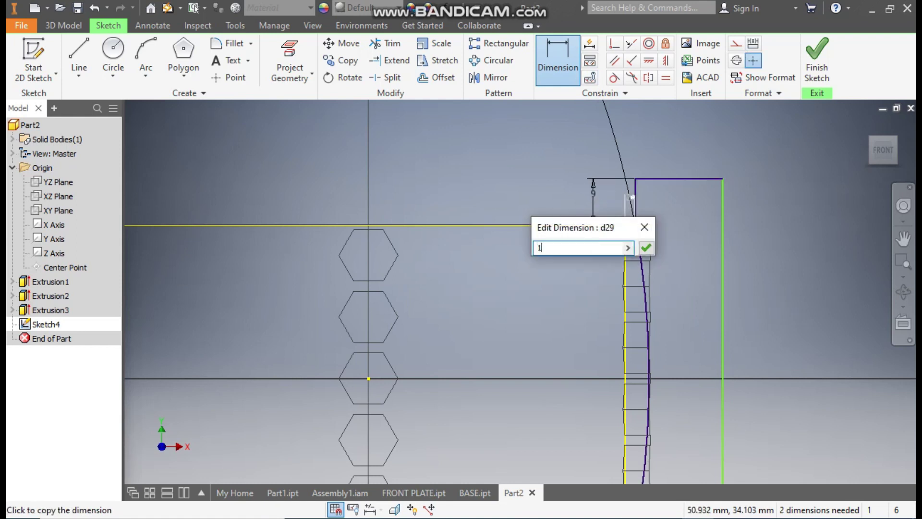
{"action": "key", "text": "Return"}
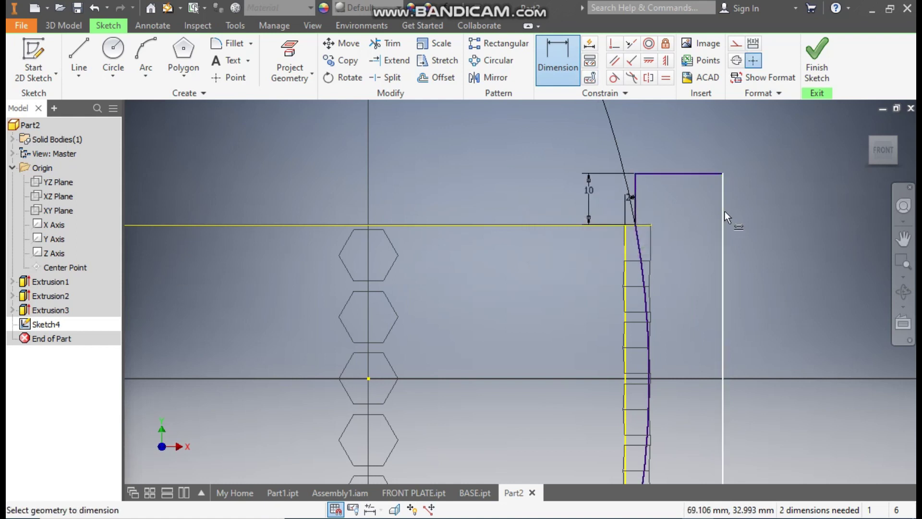
{"action": "scroll", "coordinate": [642, 134], "scroll_direction": "down", "scroll_amount": 2}
{"action": "scroll", "coordinate": [647, 271], "scroll_direction": "up", "scroll_amount": 3}
{"action": "left_click", "coordinate": [632, 292]}
{"action": "left_click", "coordinate": [619, 272]}
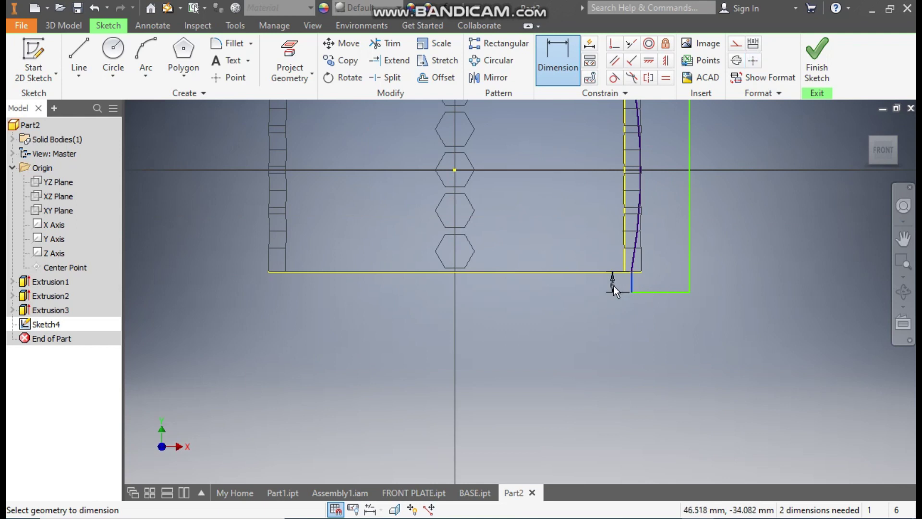
{"action": "left_click", "coordinate": [614, 289]}
{"action": "type", "text": "10"}
{"action": "key", "text": "Return"}
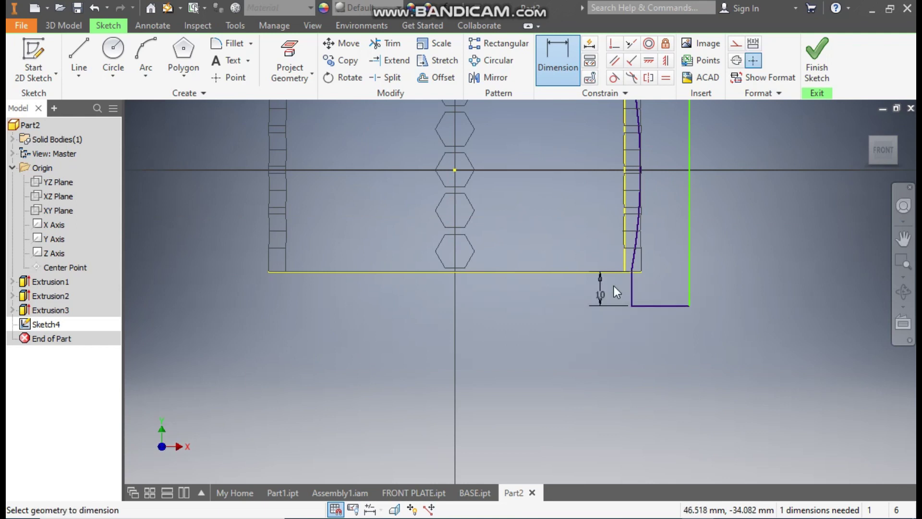
Set the rectangle's width to 15 and finish the sketch
{"action": "left_click", "coordinate": [667, 305]}
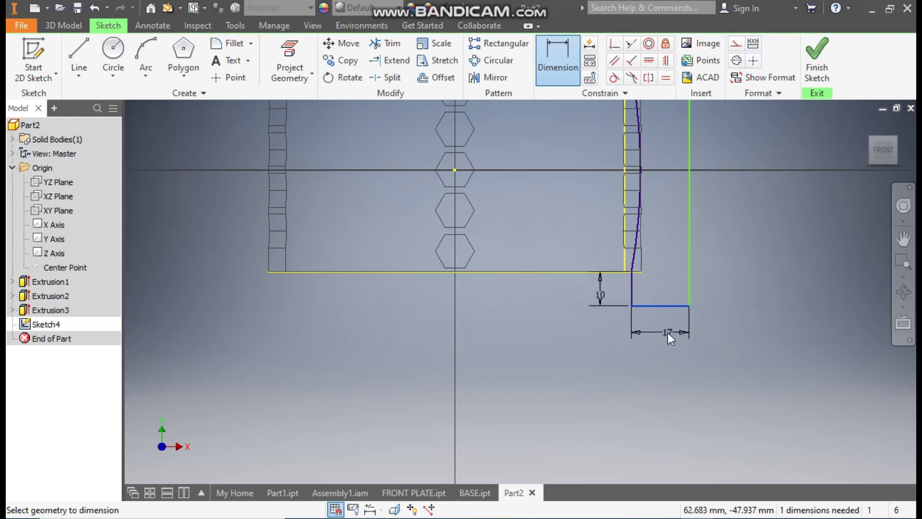
{"action": "left_click", "coordinate": [667, 332]}
{"action": "type", "text": "15"}
{"action": "key", "text": "Return"}
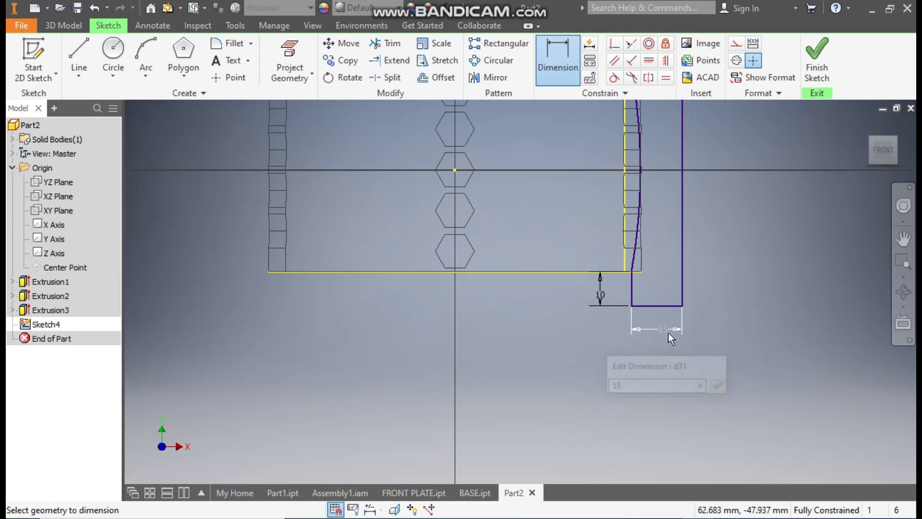
{"action": "middle_click_drag", "start_coordinate": [670, 326], "coordinate": [646, 322]}
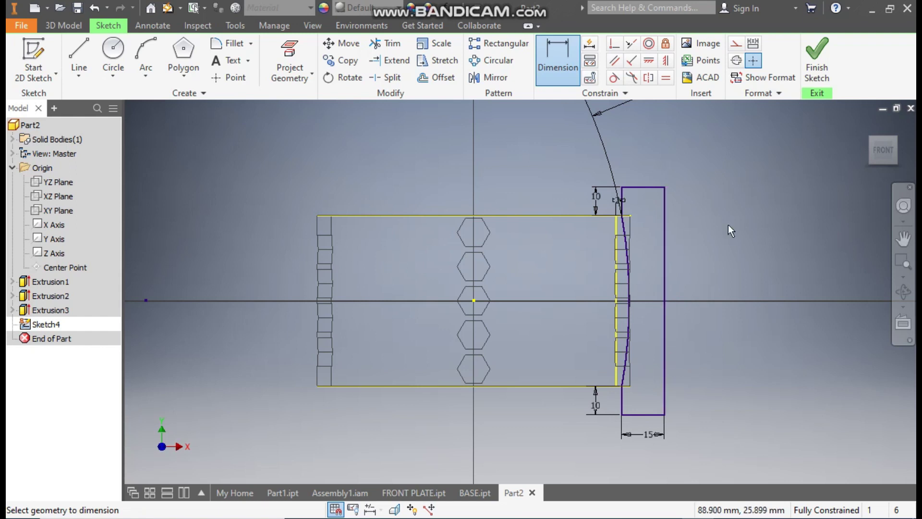
{"action": "left_click", "coordinate": [817, 55]}
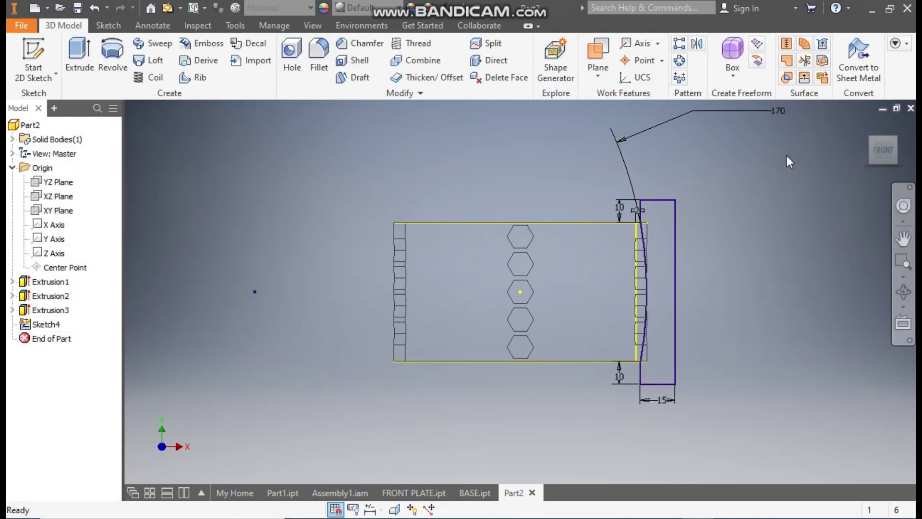
Revolve the right rectangle profile around the Y Axis
{"action": "left_click", "coordinate": [113, 63]}
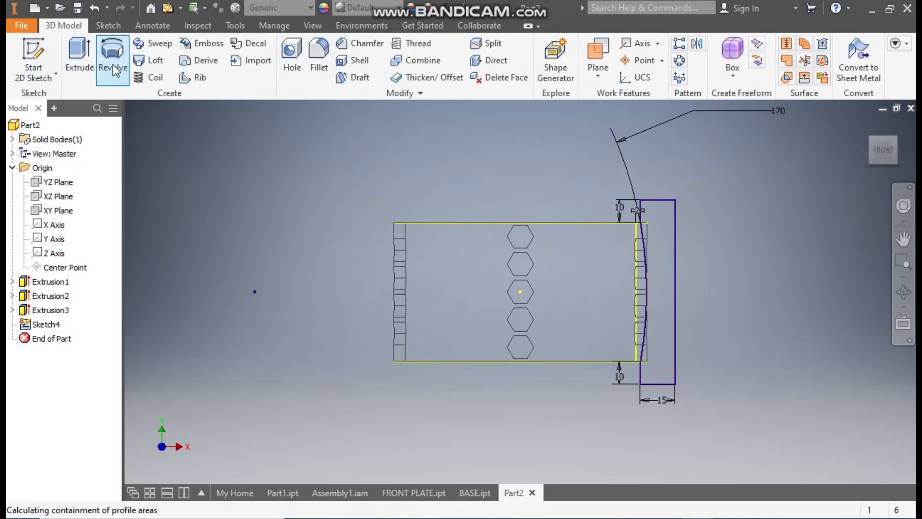
{"action": "left_click", "coordinate": [670, 232]}
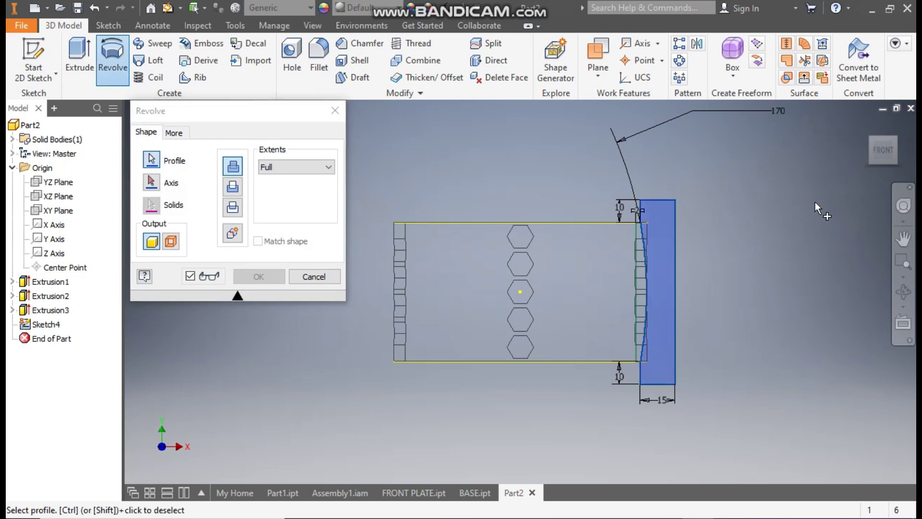
{"action": "left_click", "coordinate": [897, 143]}
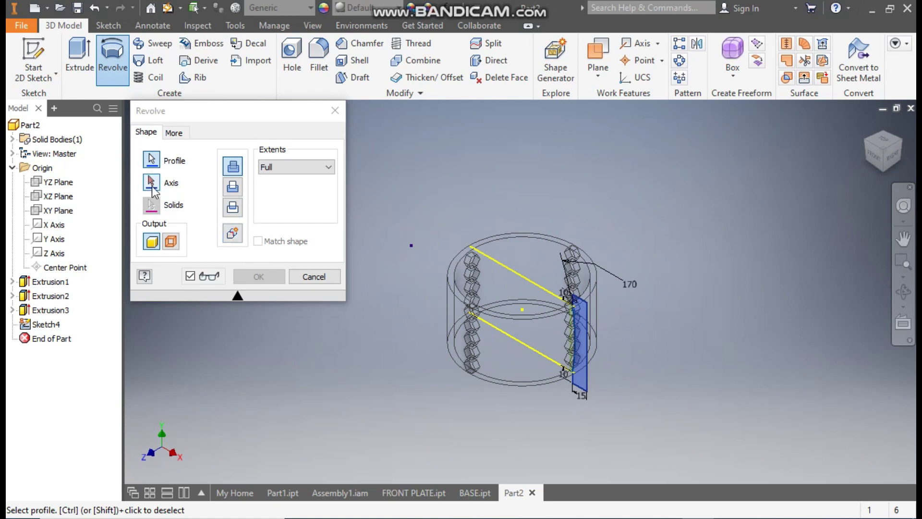
{"action": "left_click", "coordinate": [55, 242]}
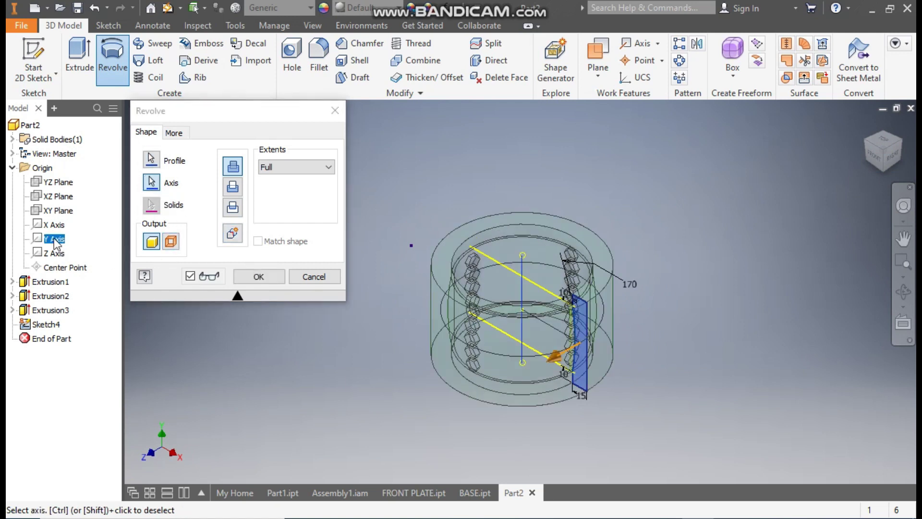
Show the model Shaded with Edges from the front and confirm the revolve as a Cut
{"action": "left_click", "coordinate": [312, 25]}
{"action": "left_click", "coordinate": [177, 67]}
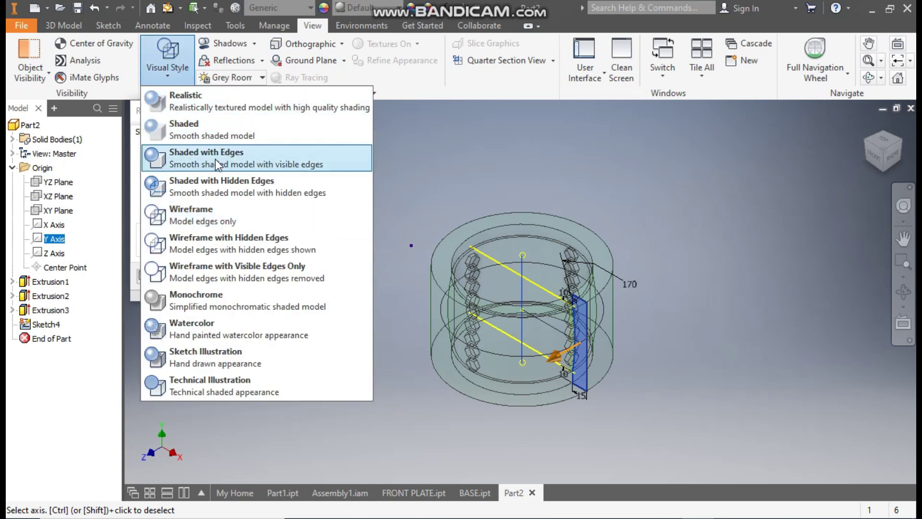
{"action": "left_click", "coordinate": [216, 159]}
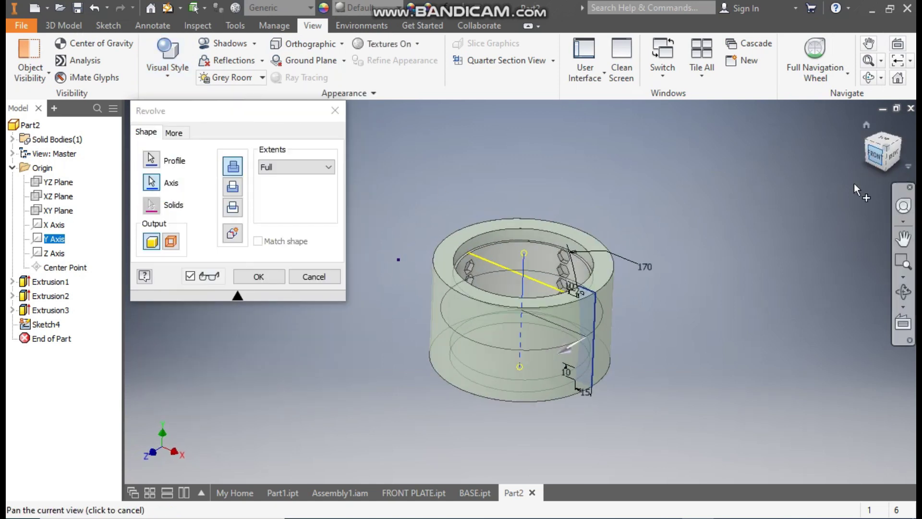
{"action": "left_click", "coordinate": [875, 155]}
{"action": "scroll", "coordinate": [519, 330], "scroll_direction": "up", "scroll_amount": 3}
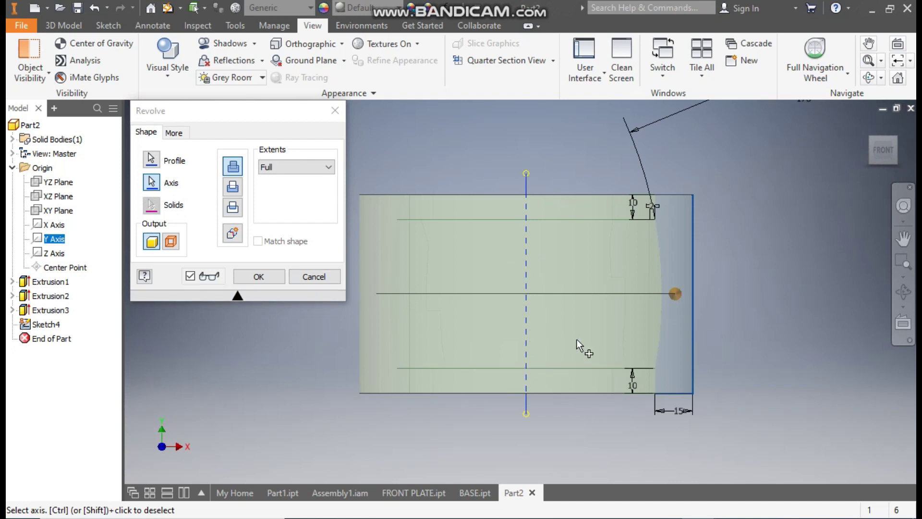
{"action": "left_click", "coordinate": [233, 187]}
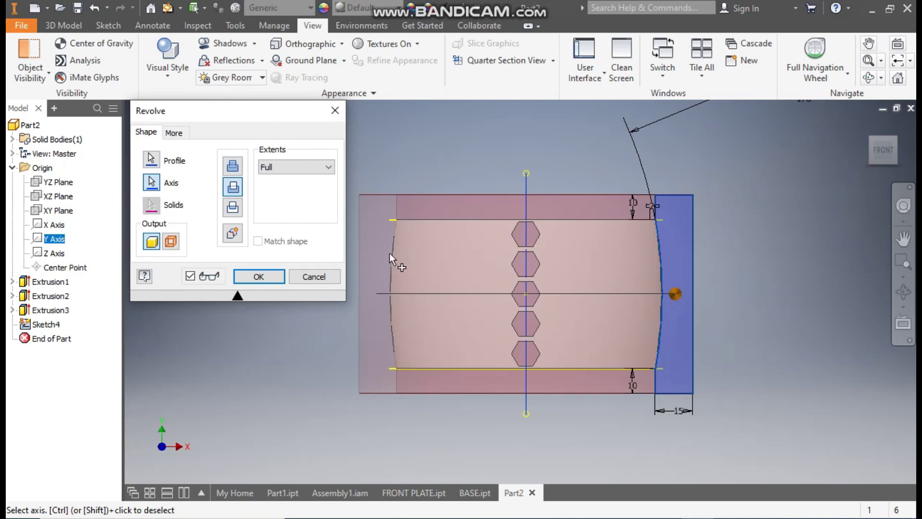
{"action": "left_click", "coordinate": [266, 281]}
Return the hexagon-holed band to the isometric home view with the 3D Model tools showing
{"action": "scroll", "coordinate": [663, 304], "scroll_direction": "up", "scroll_amount": 3}
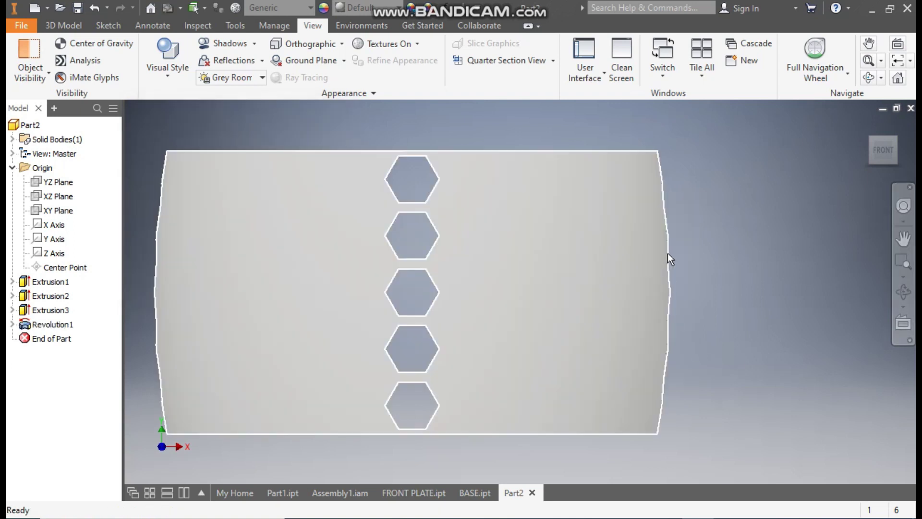
{"action": "scroll", "coordinate": [708, 237], "scroll_direction": "down", "scroll_amount": 3}
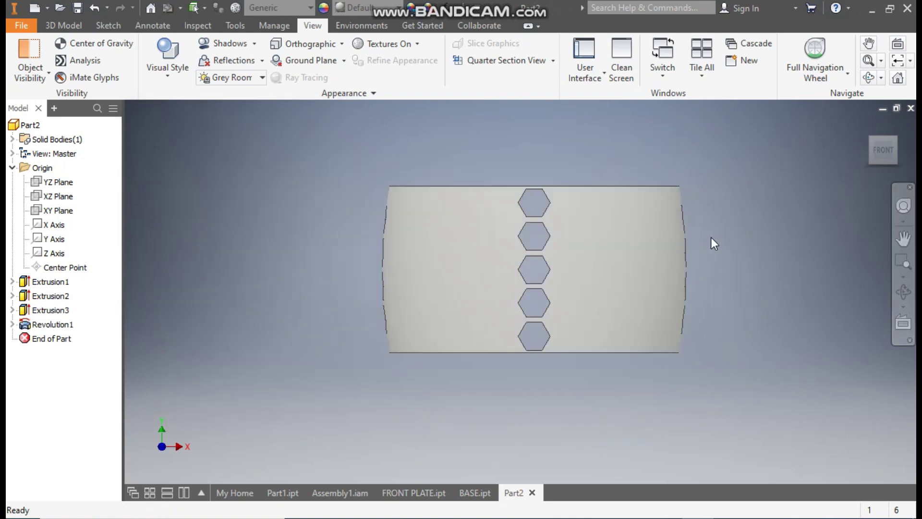
{"action": "left_click", "coordinate": [871, 126]}
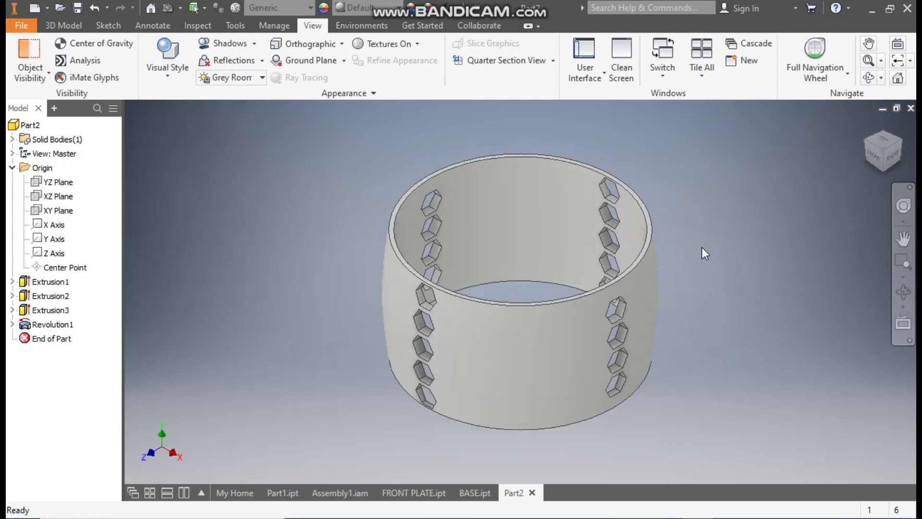
{"action": "left_click", "coordinate": [67, 26]}
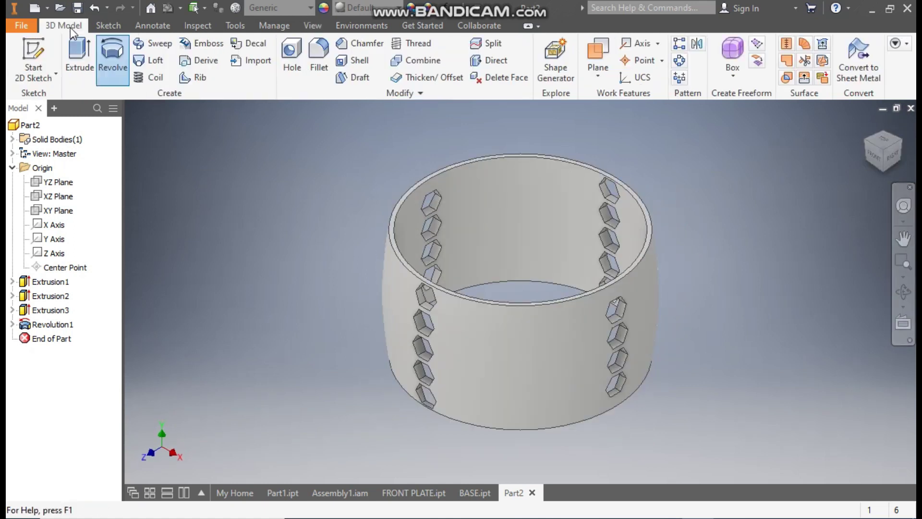
Circular-pattern Extrusion2 and Extrusion3 about the cylinder's axis: 10 occurrences over 180 degrees
{"action": "left_click", "coordinate": [680, 61]}
{"action": "left_click", "coordinate": [54, 295]}
{"action": "left_click", "coordinate": [82, 310]}
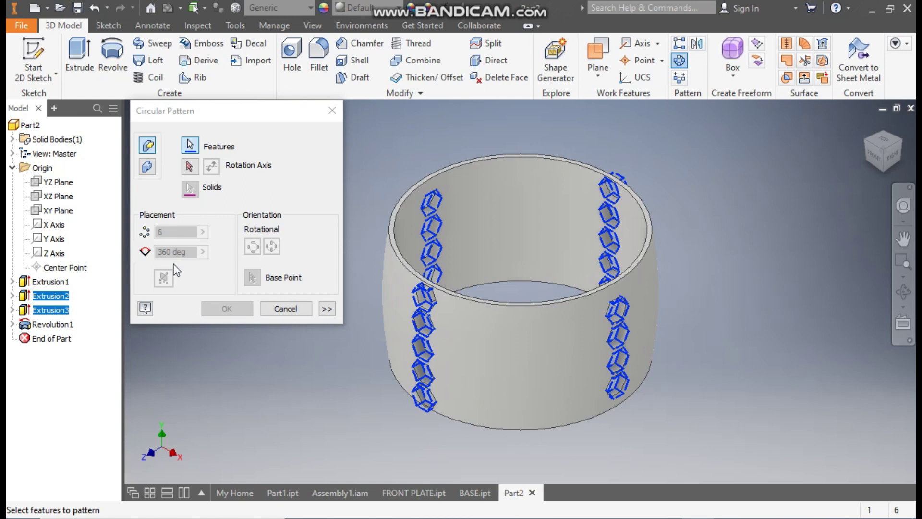
{"action": "left_click", "coordinate": [189, 169]}
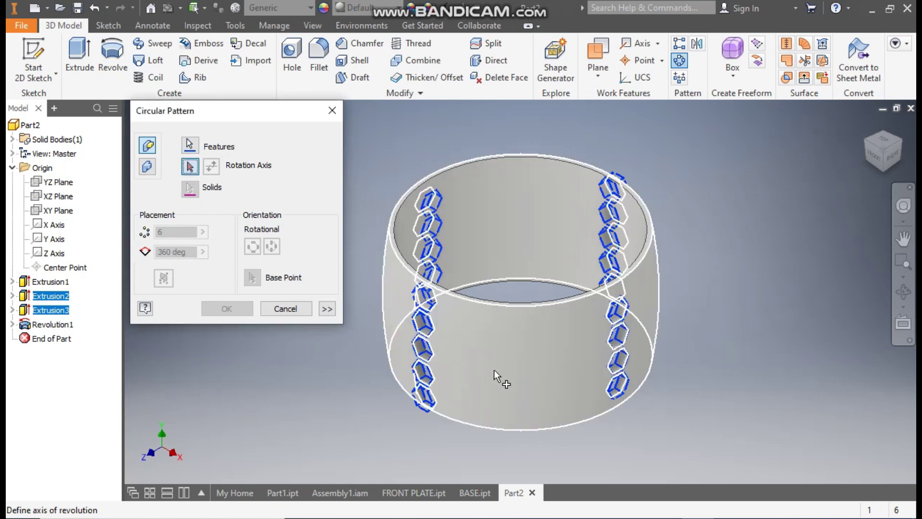
{"action": "left_click", "coordinate": [509, 329]}
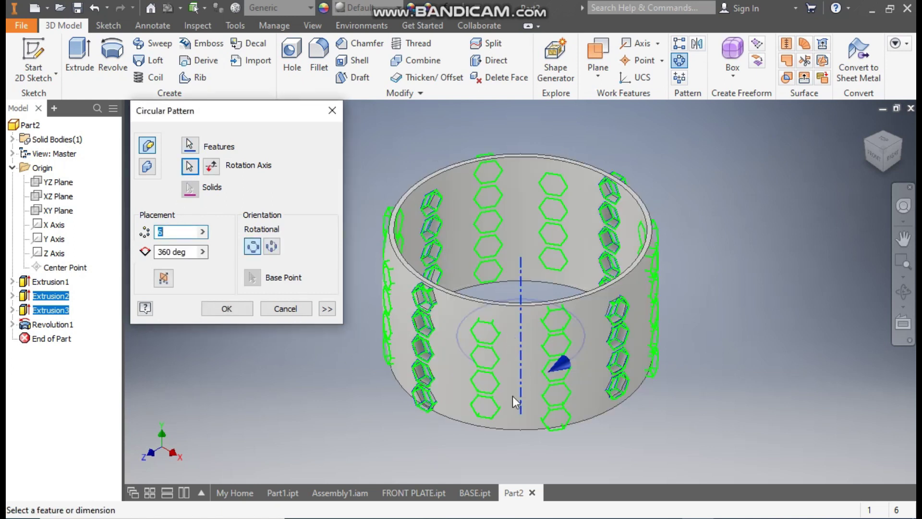
{"action": "type", "text": "10"}
{"action": "left_click", "coordinate": [162, 253]}
{"action": "type", "text": "180"}
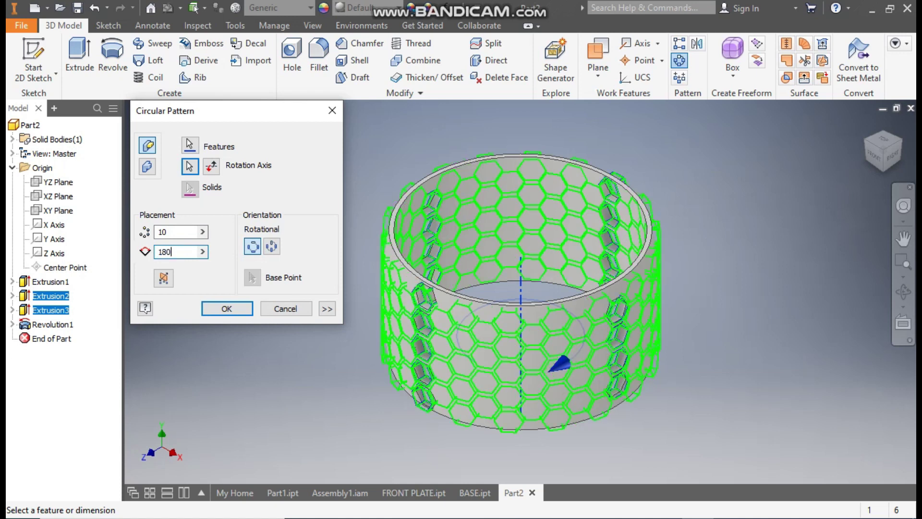
{"action": "left_click", "coordinate": [228, 306]}
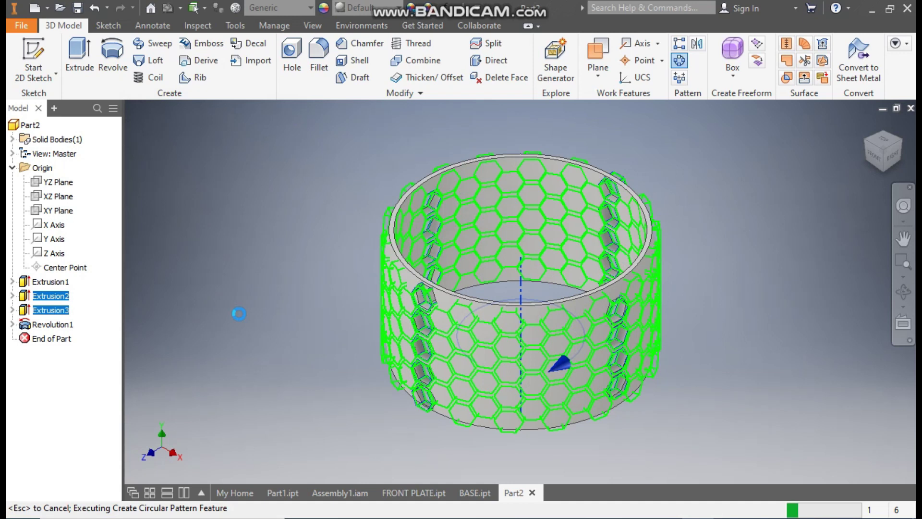
{"action": "left_click", "coordinate": [872, 155]}
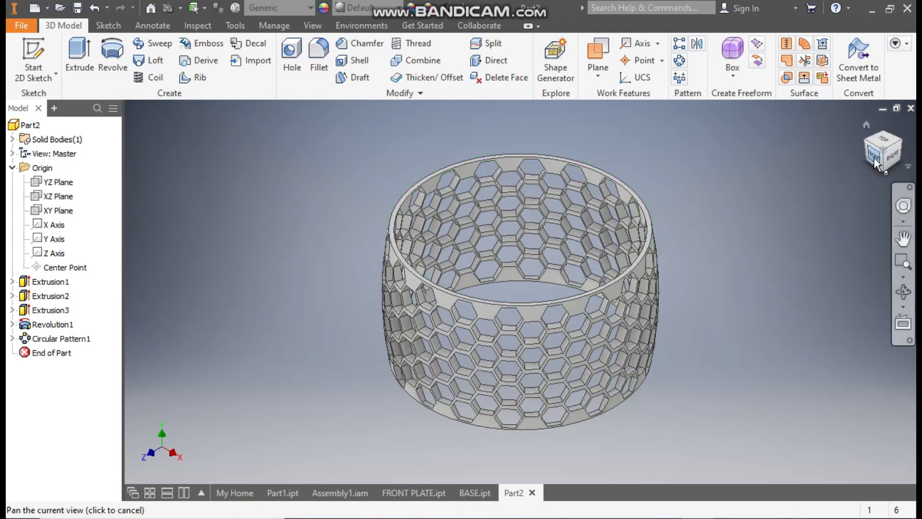
{"action": "scroll", "coordinate": [552, 293], "scroll_direction": "up", "scroll_amount": 3}
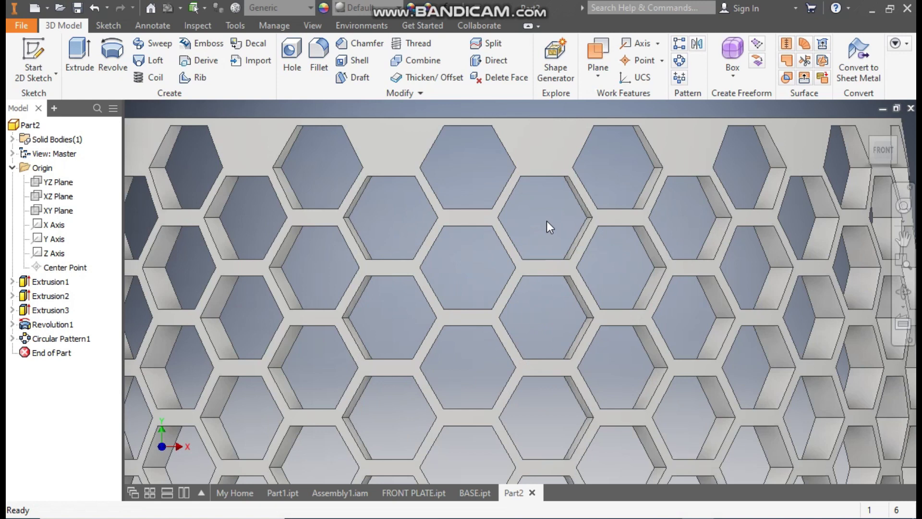
{"action": "scroll", "coordinate": [547, 221], "scroll_direction": "down", "scroll_amount": 2}
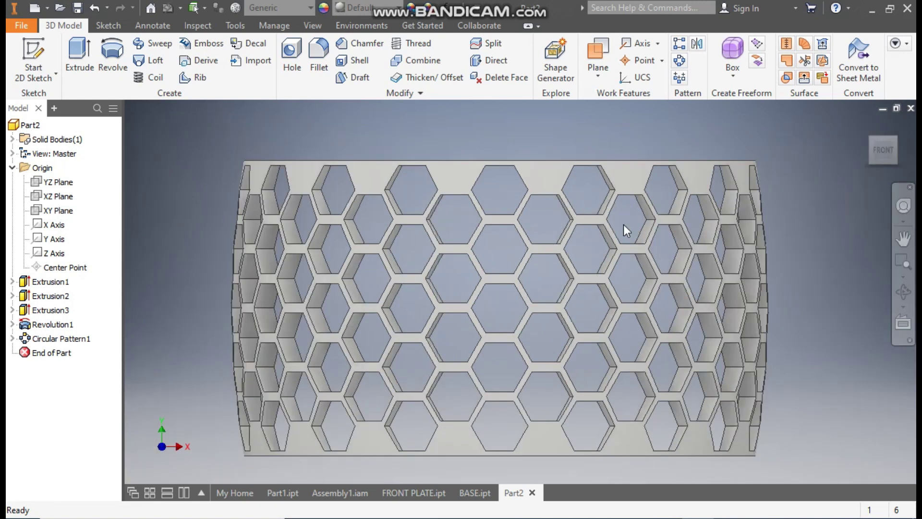
{"action": "left_click", "coordinate": [903, 239]}
{"action": "left_click", "coordinate": [866, 127]}
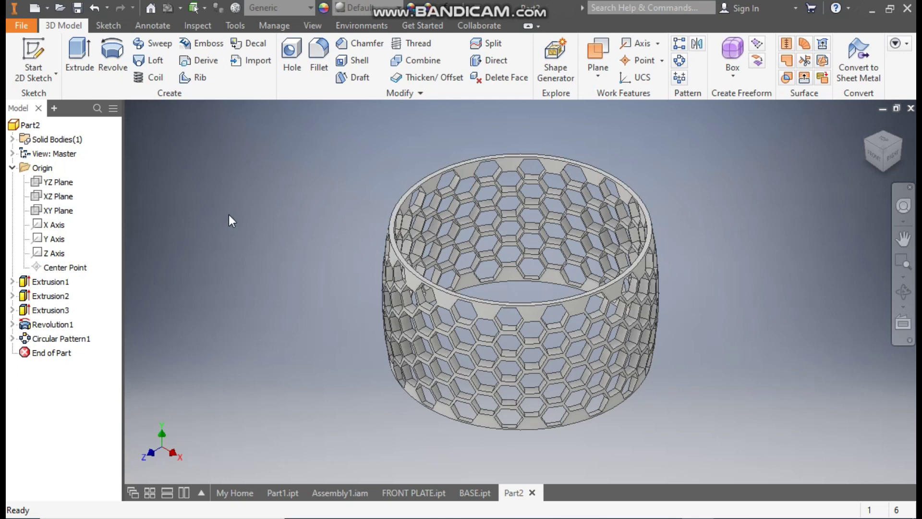
Start a new sketch on the XY Plane and show the band as wireframe, framing its right end
{"action": "left_click", "coordinate": [59, 212]}
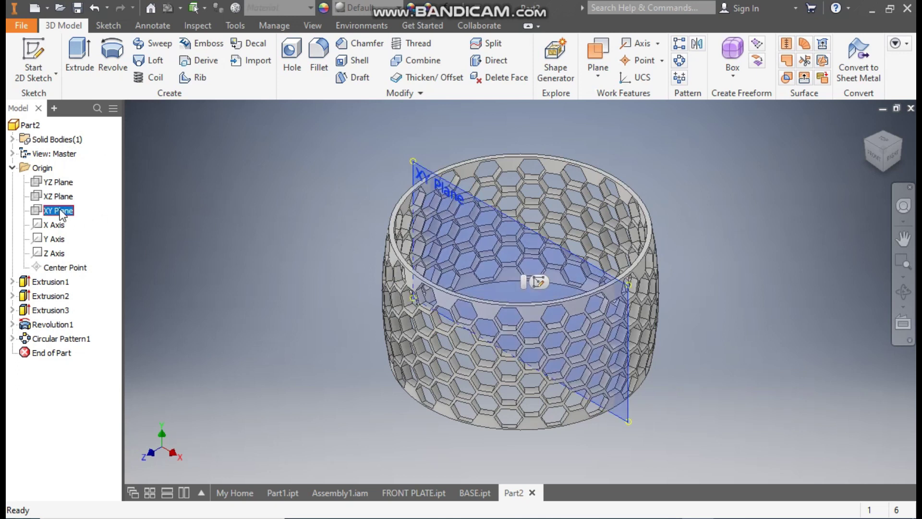
{"action": "left_click", "coordinate": [534, 281]}
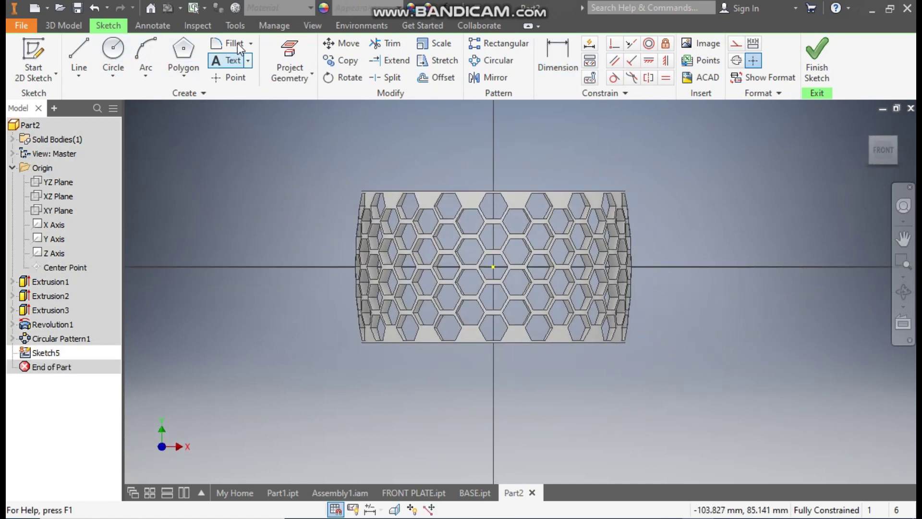
{"action": "left_click", "coordinate": [317, 26]}
{"action": "left_click", "coordinate": [167, 67]}
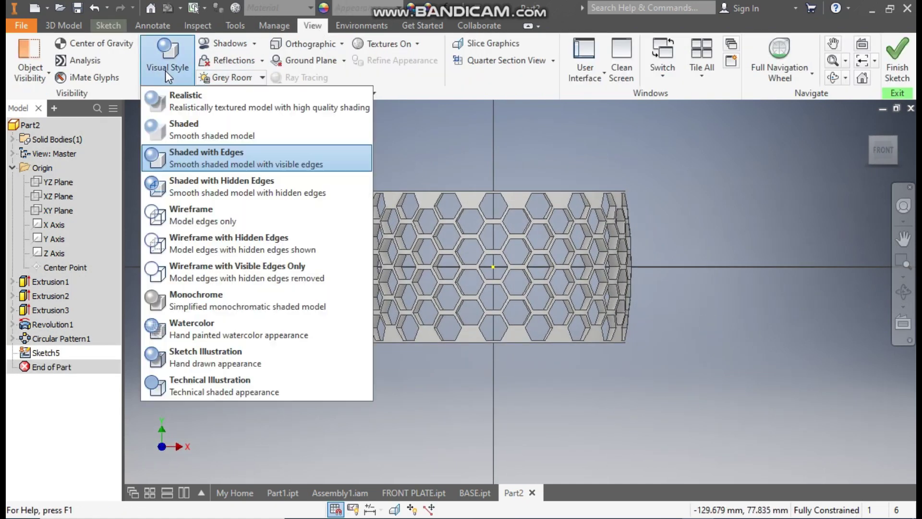
{"action": "left_click", "coordinate": [237, 212]}
{"action": "scroll", "coordinate": [622, 180], "scroll_direction": "up", "scroll_amount": 3}
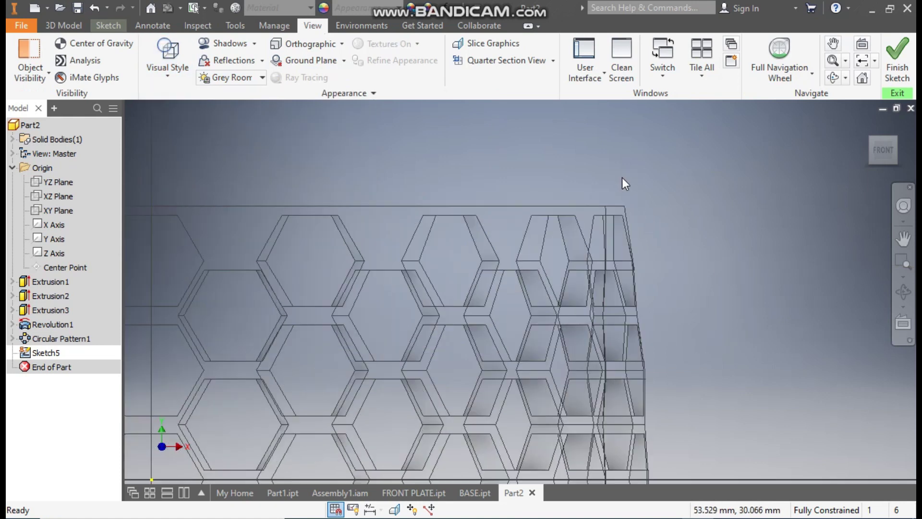
{"action": "middle_click_drag", "start_coordinate": [659, 229], "coordinate": [621, 168]}
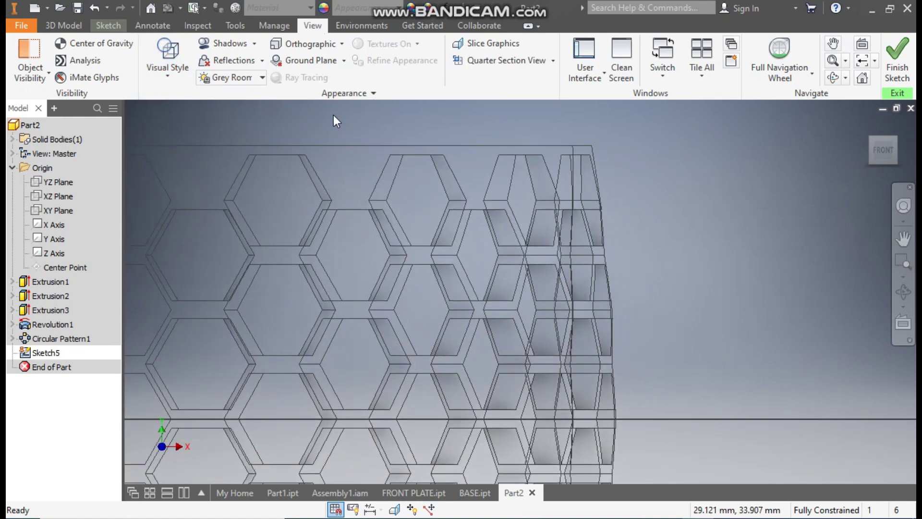
Draw a three-point arc from the band's top-right corner to its bottom corner, bulging outward
{"action": "left_click", "coordinate": [116, 27]}
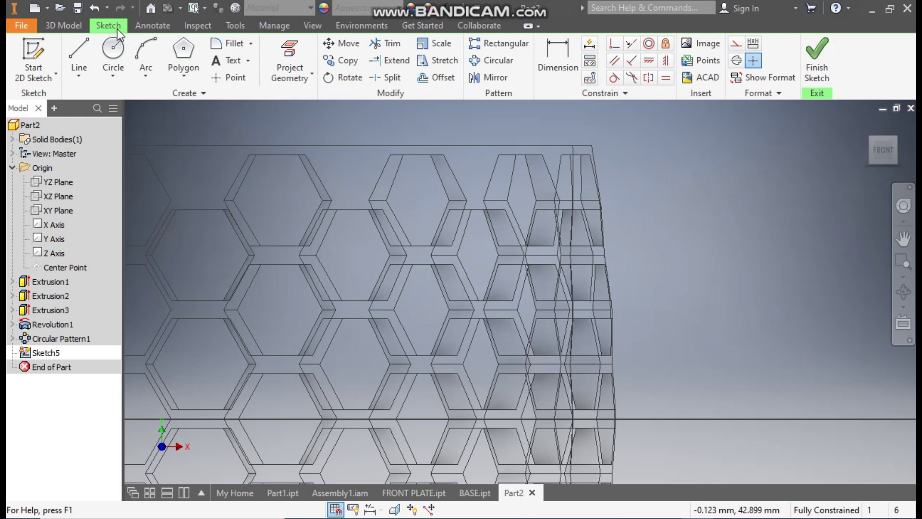
{"action": "left_click", "coordinate": [146, 53]}
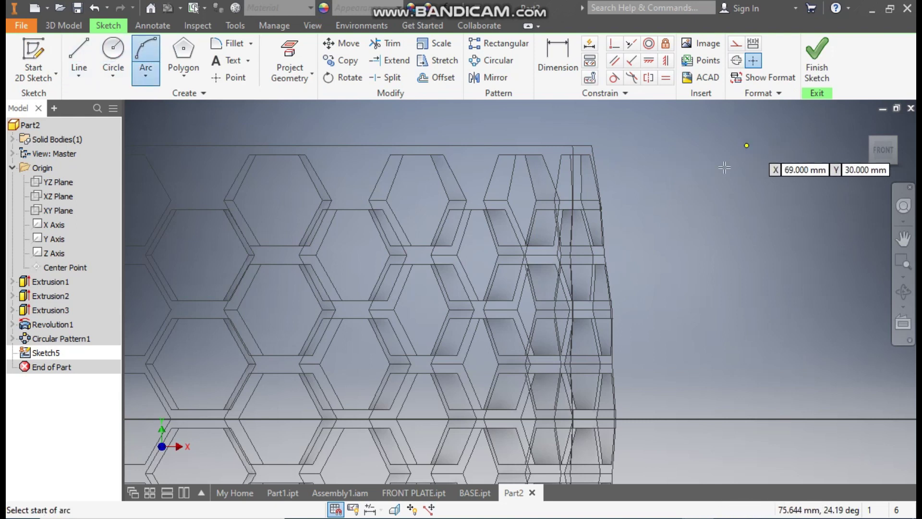
{"action": "left_click", "coordinate": [592, 145]}
{"action": "scroll", "coordinate": [605, 183], "scroll_direction": "down", "scroll_amount": 3}
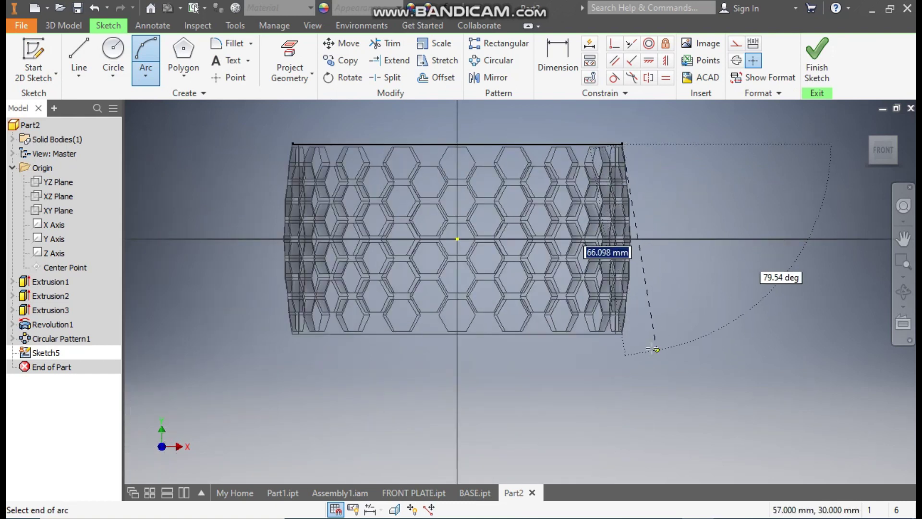
{"action": "scroll", "coordinate": [548, 302], "scroll_direction": "up", "scroll_amount": 5}
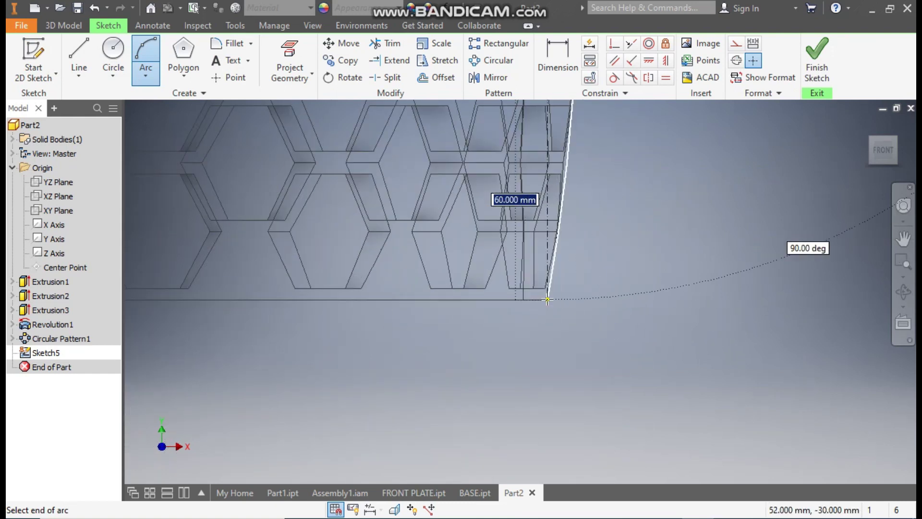
{"action": "left_click", "coordinate": [548, 299]}
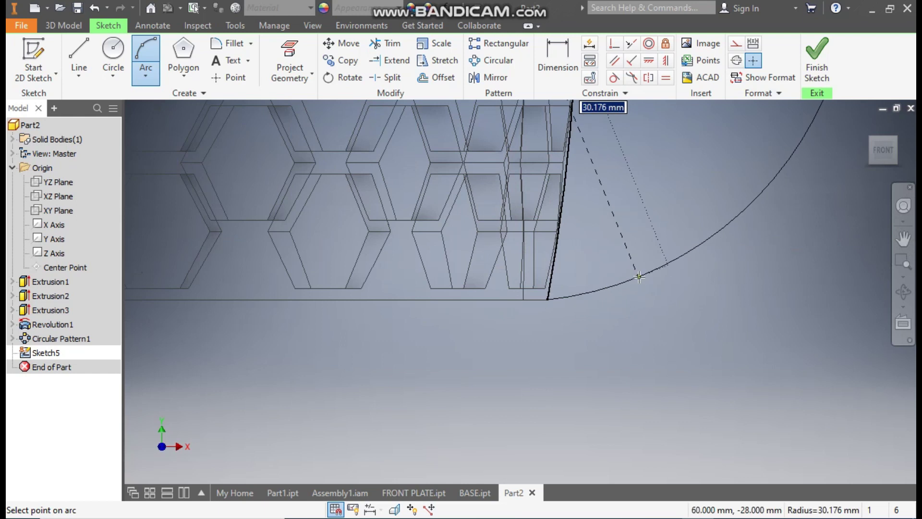
{"action": "scroll", "coordinate": [600, 269], "scroll_direction": "down", "scroll_amount": 5}
{"action": "left_click", "coordinate": [641, 206]}
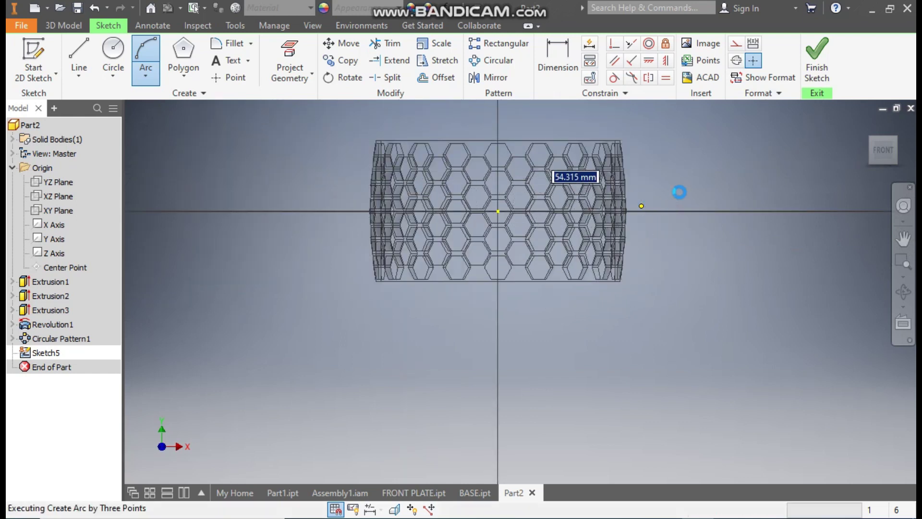
{"action": "scroll", "coordinate": [644, 189], "scroll_direction": "up", "scroll_amount": 3}
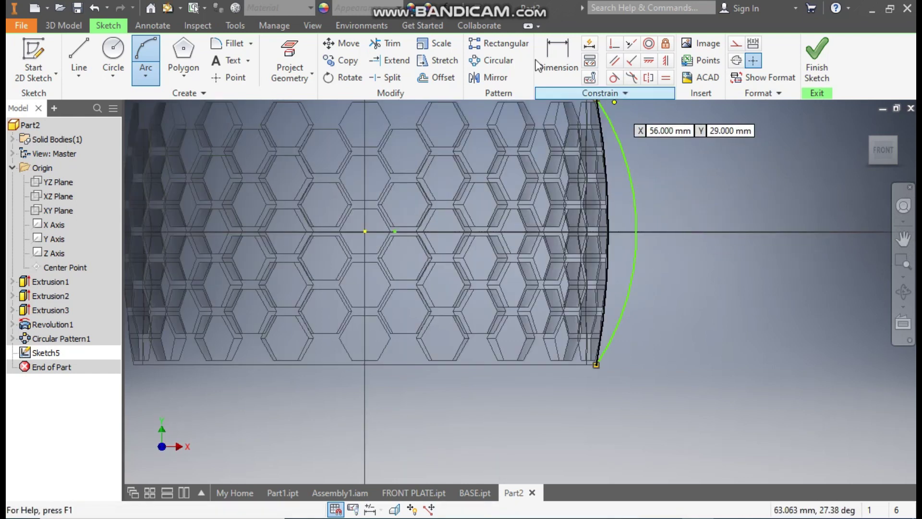
{"action": "left_click", "coordinate": [558, 53]}
Dimension the arc's radius to 300 mm
{"action": "left_click", "coordinate": [629, 179]}
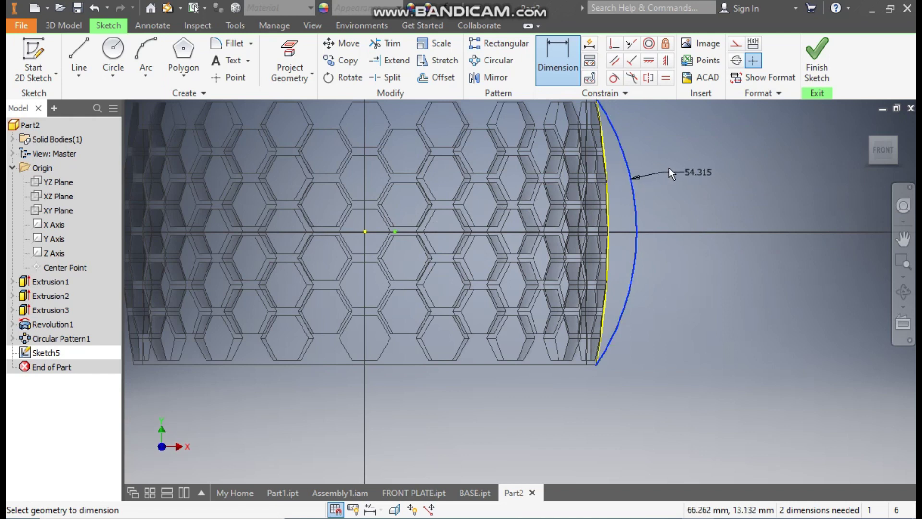
{"action": "left_click", "coordinate": [724, 169]}
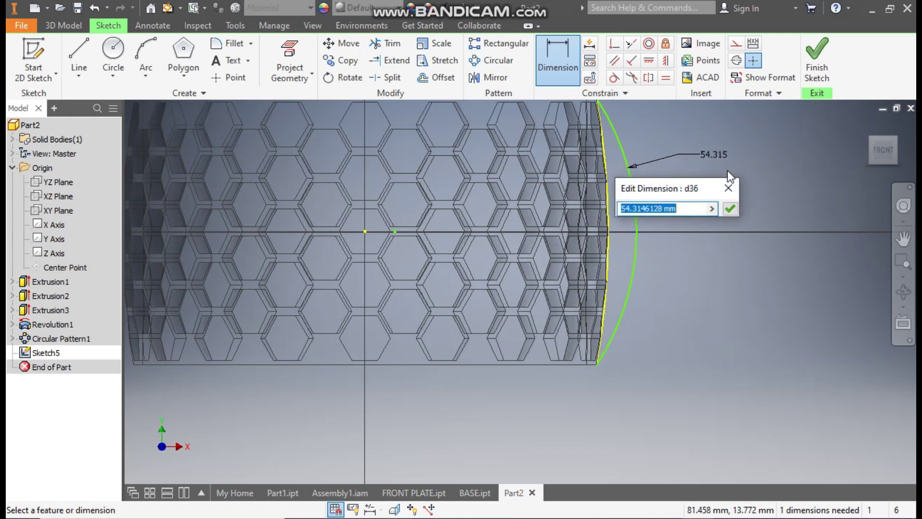
{"action": "type", "text": "300"}
{"action": "key", "text": "Return"}
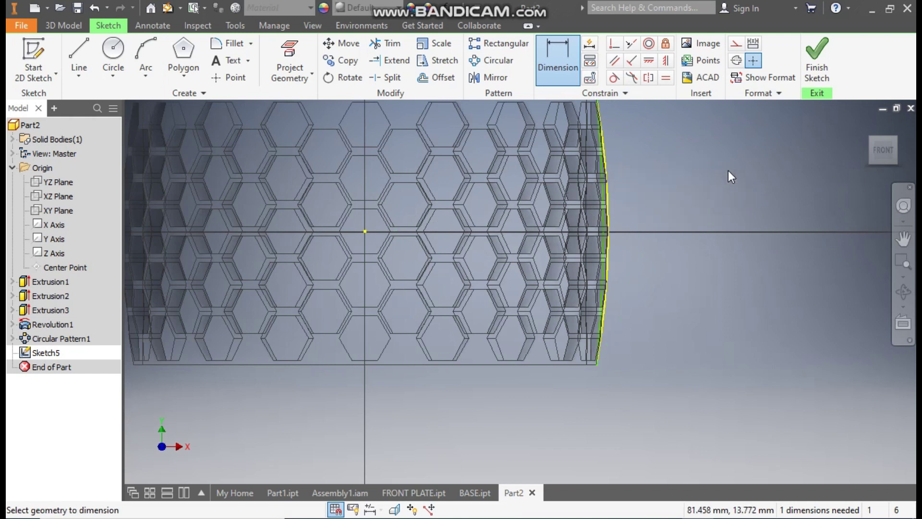
{"action": "key", "text": "Escape"}
{"action": "middle_click_drag", "start_coordinate": [722, 182], "coordinate": [615, 255]}
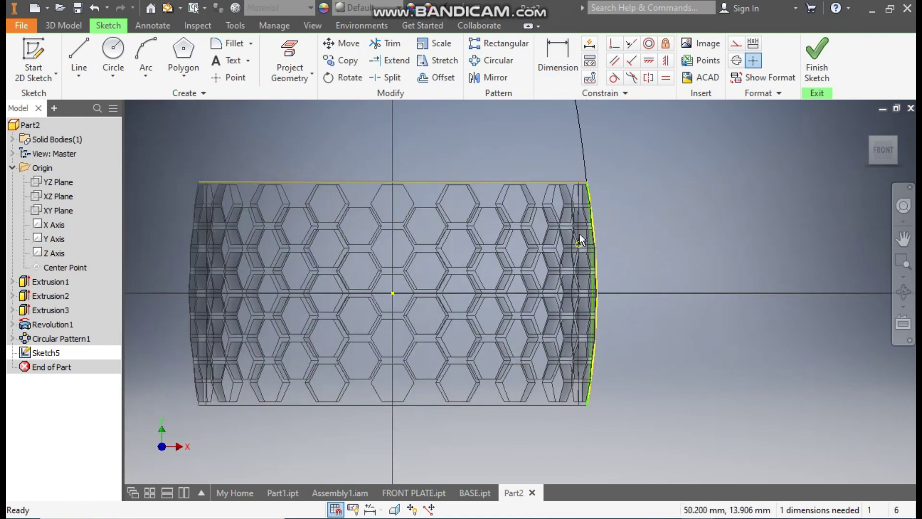
{"action": "scroll", "coordinate": [579, 234], "scroll_direction": "up", "scroll_amount": 4}
{"action": "scroll", "coordinate": [601, 126], "scroll_direction": "up", "scroll_amount": 1}
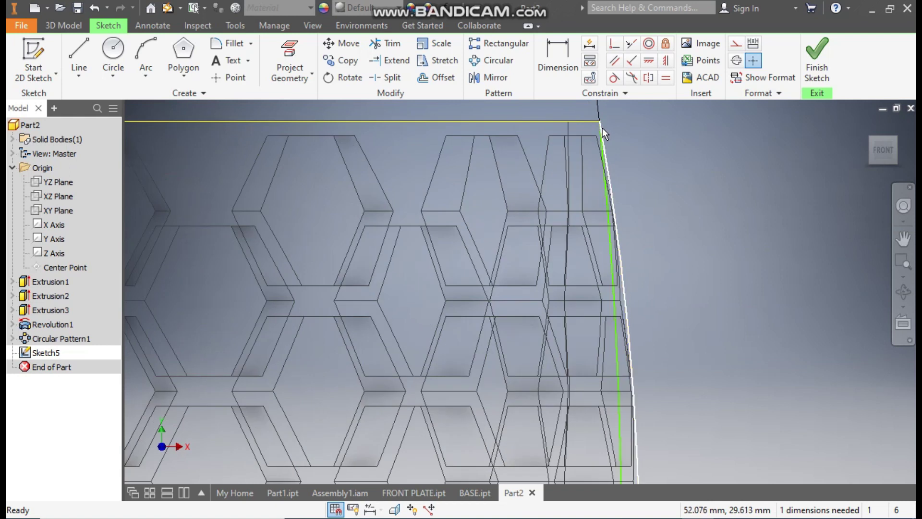
{"action": "scroll", "coordinate": [602, 128], "scroll_direction": "down", "scroll_amount": 3}
{"action": "scroll", "coordinate": [604, 442], "scroll_direction": "up", "scroll_amount": 2}
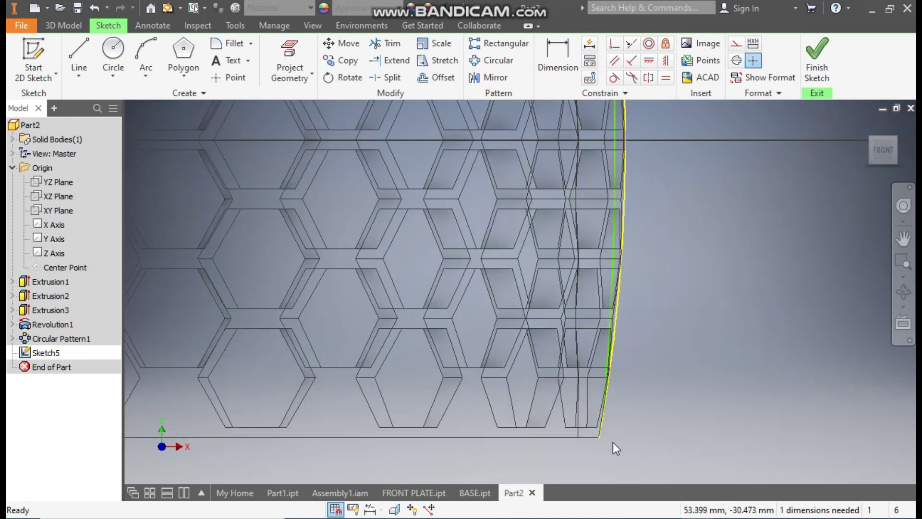
{"action": "scroll", "coordinate": [613, 442], "scroll_direction": "up", "scroll_amount": 2}
Join the line's end to the arc's bottom corner and make the arc construction geometry
{"action": "mouse_move", "coordinate": [596, 381]}
{"action": "left_mouse_down"}
{"action": "mouse_move", "coordinate": [603, 402]}
{"action": "mouse_move", "coordinate": [587, 432]}
{"action": "left_mouse_up"}
{"action": "scroll", "coordinate": [643, 384], "scroll_direction": "down", "scroll_amount": 4}
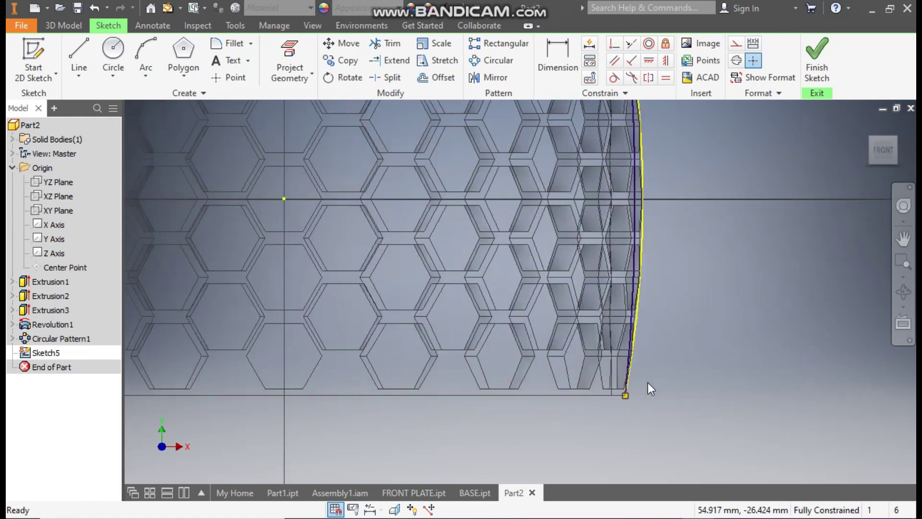
{"action": "middle_click_drag", "start_coordinate": [662, 280], "coordinate": [654, 335]}
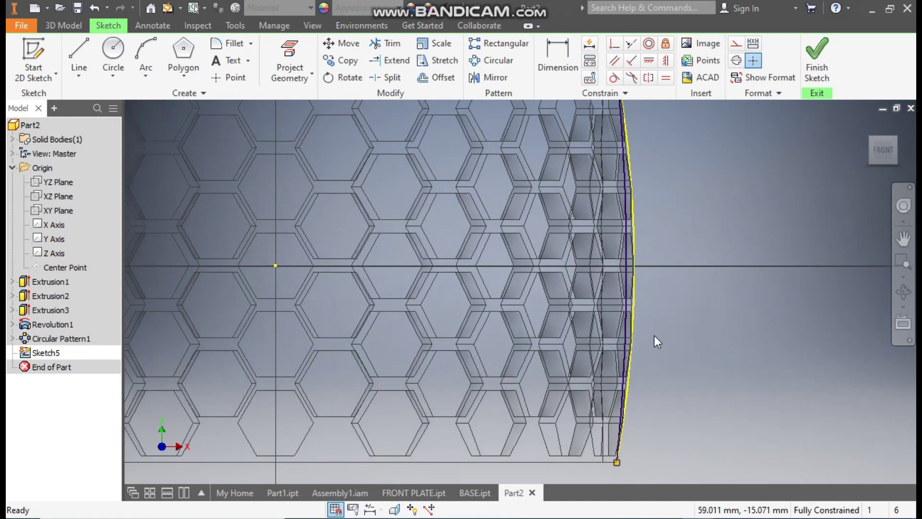
{"action": "left_click", "coordinate": [633, 179]}
{"action": "left_click", "coordinate": [737, 45]}
{"action": "middle_click_drag", "start_coordinate": [646, 185], "coordinate": [625, 303]}
{"action": "scroll", "coordinate": [619, 288], "scroll_direction": "down", "scroll_amount": 3}
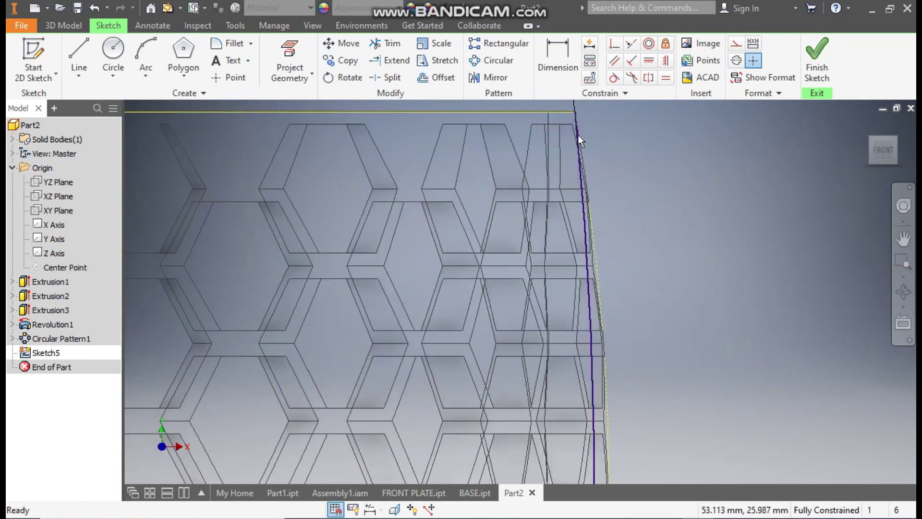
{"action": "scroll", "coordinate": [634, 171], "scroll_direction": "up", "scroll_amount": 3}
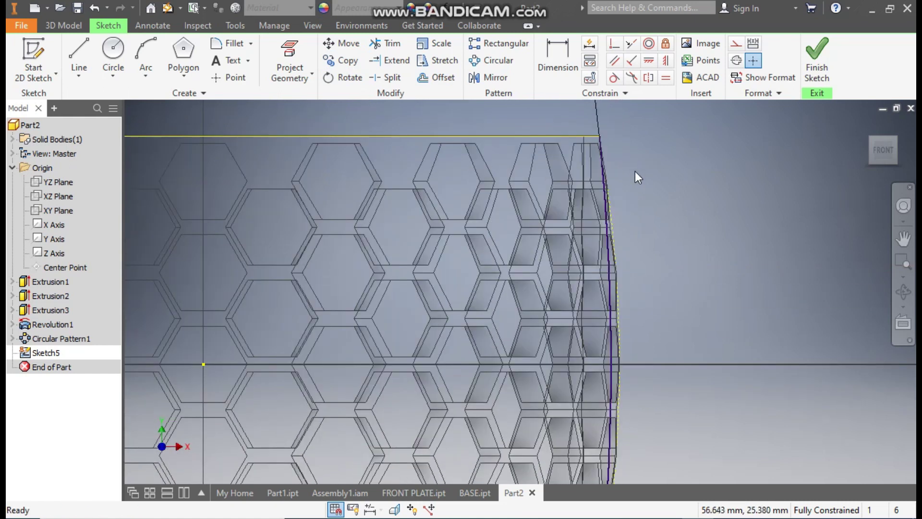
{"action": "scroll", "coordinate": [654, 257], "scroll_direction": "up", "scroll_amount": 3}
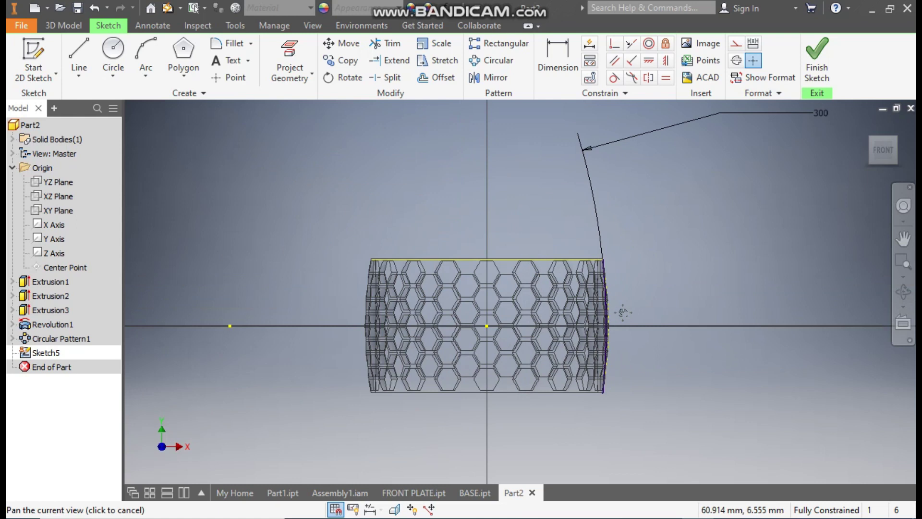
Move the 300 mm radius dimension down beside the band's right end
{"action": "left_click", "coordinate": [822, 117]}
{"action": "left_click_drag", "start_coordinate": [819, 114], "coordinate": [623, 299]}
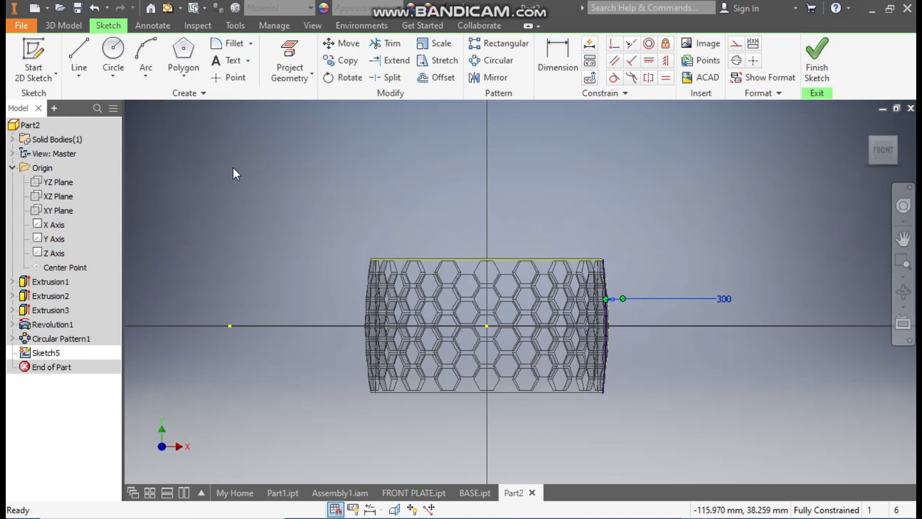
{"action": "left_click", "coordinate": [77, 52]}
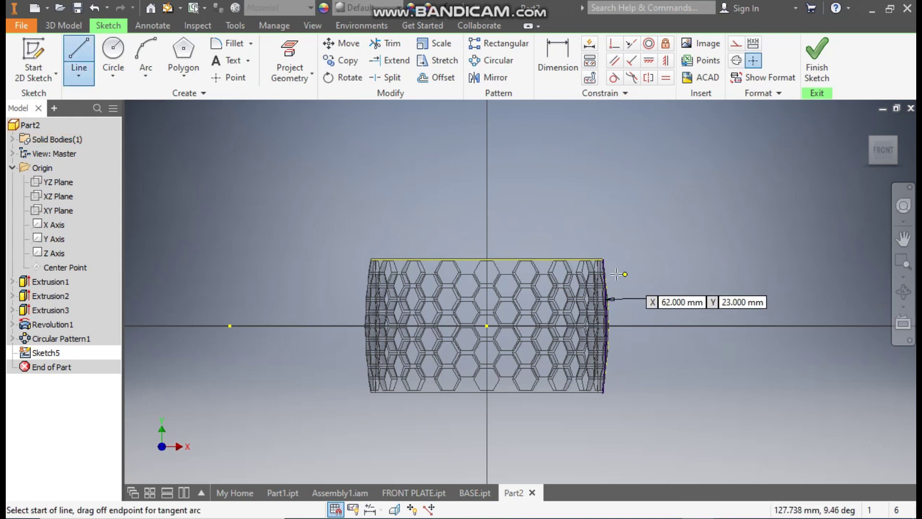
Draw a 2 mm horizontal line from the cylinder's top-right corner
{"action": "scroll", "coordinate": [616, 274], "scroll_direction": "up", "scroll_amount": 5}
{"action": "left_click", "coordinate": [580, 223]}
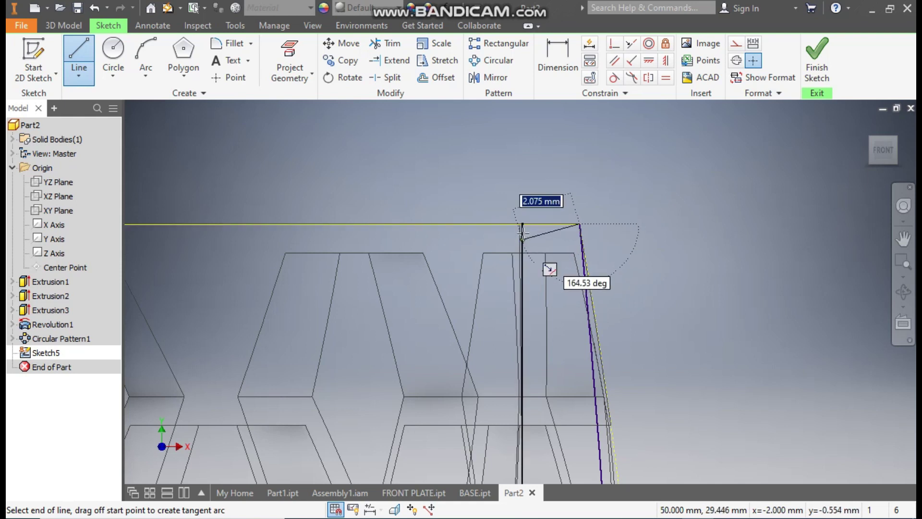
{"action": "scroll", "coordinate": [523, 227], "scroll_direction": "up", "scroll_amount": 4}
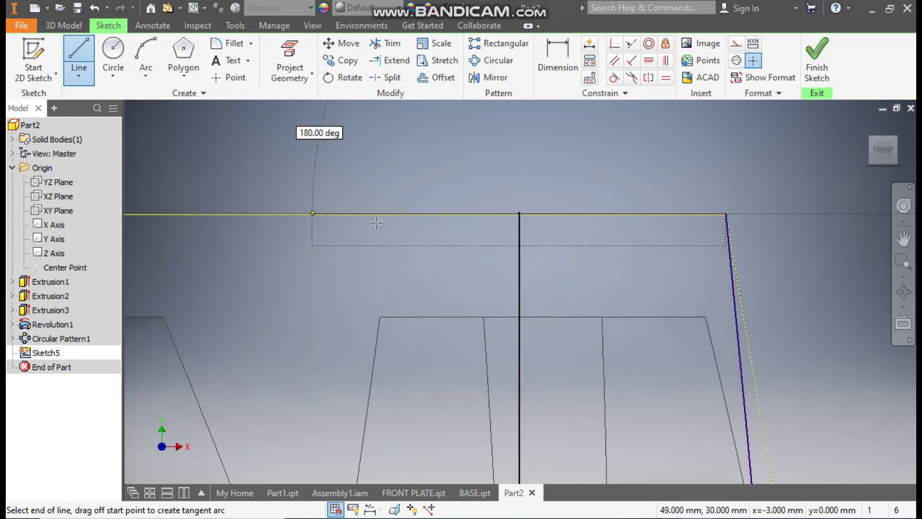
{"action": "double_click", "coordinate": [546, 217]}
{"action": "scroll", "coordinate": [533, 183], "scroll_direction": "down", "scroll_amount": 5}
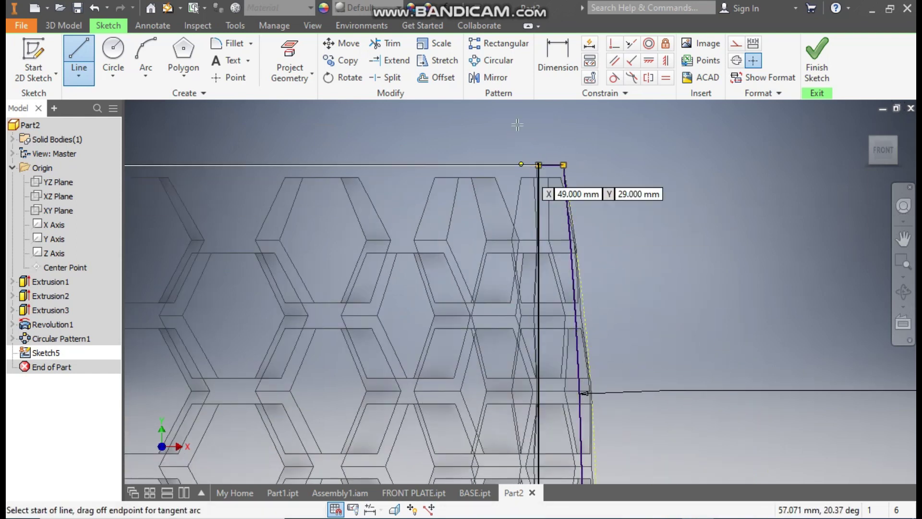
{"action": "scroll", "coordinate": [517, 124], "scroll_direction": "down", "scroll_amount": 2}
{"action": "scroll", "coordinate": [494, 168], "scroll_direction": "up", "scroll_amount": 5}
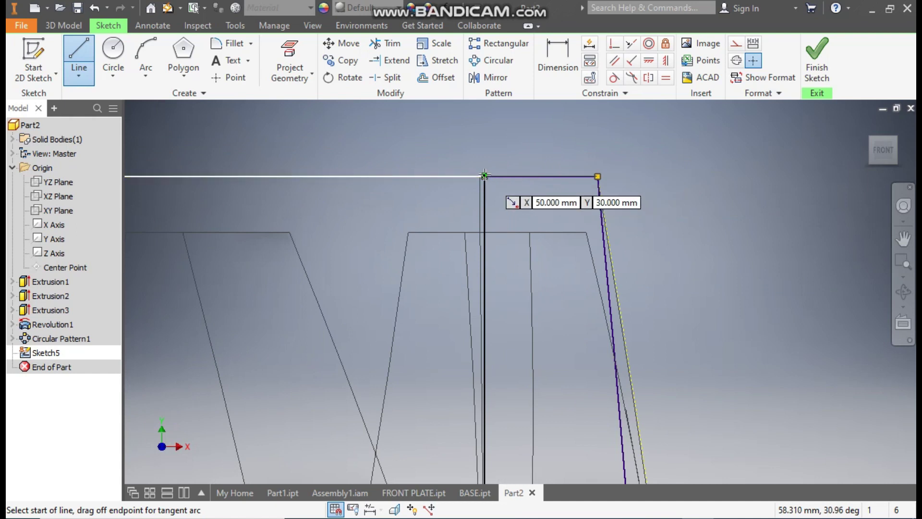
Add a 60 mm vertical line and a short bottom line, closing the thin profile
{"action": "left_click", "coordinate": [484, 175]}
{"action": "scroll", "coordinate": [531, 149], "scroll_direction": "down", "scroll_amount": 3}
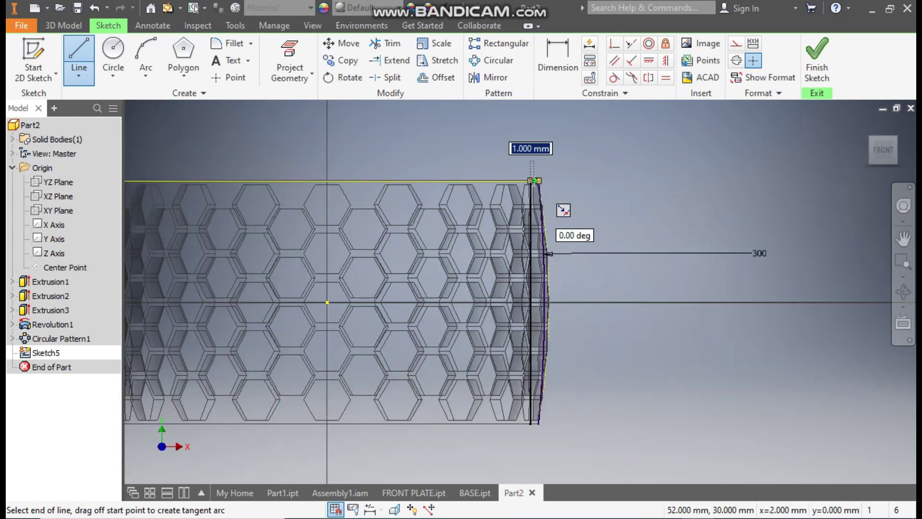
{"action": "scroll", "coordinate": [535, 434], "scroll_direction": "up", "scroll_amount": 3}
{"action": "scroll", "coordinate": [535, 434], "scroll_direction": "up", "scroll_amount": 3}
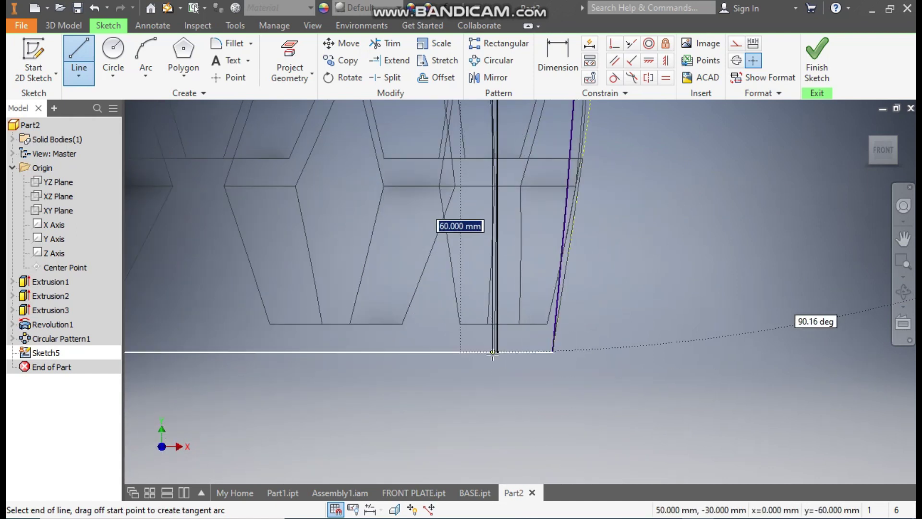
{"action": "double_click", "coordinate": [497, 351]}
{"action": "left_click", "coordinate": [552, 351]}
{"action": "double_click", "coordinate": [497, 352]}
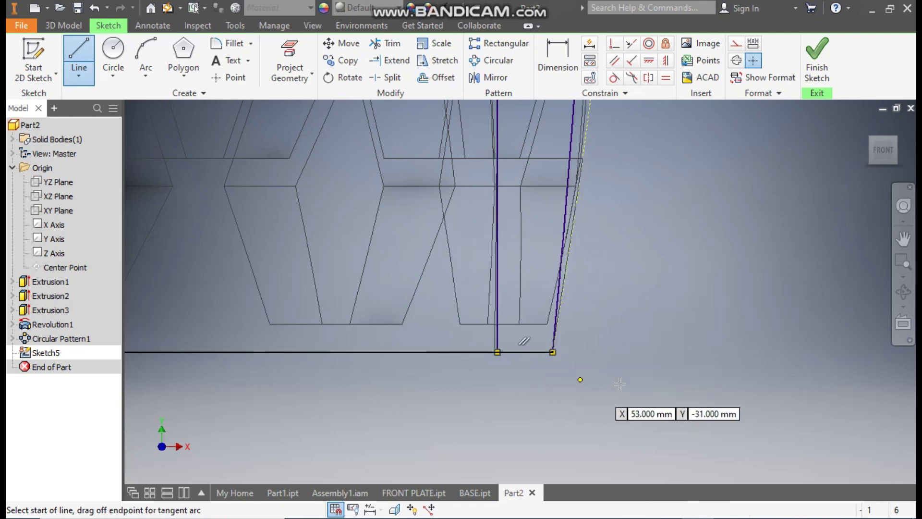
{"action": "key", "text": "Escape"}
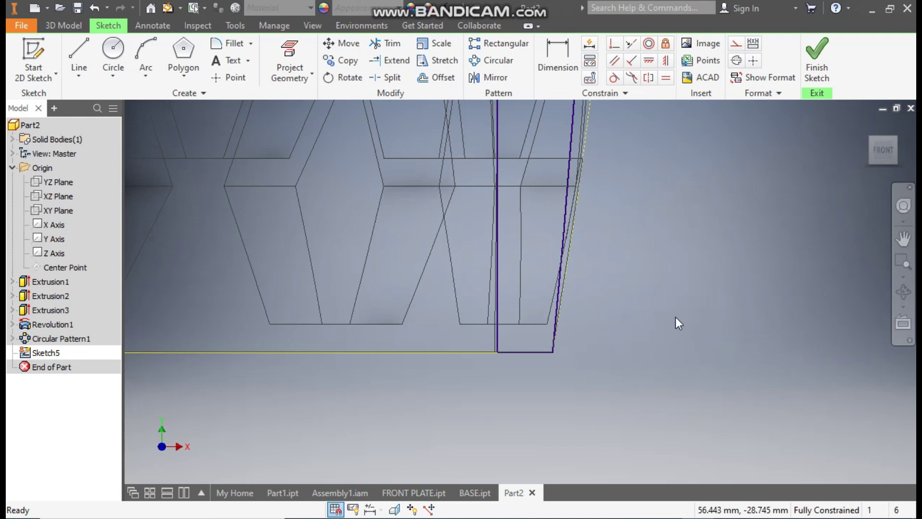
{"action": "middle_click_drag", "start_coordinate": [606, 289], "coordinate": [600, 373]}
{"action": "scroll", "coordinate": [605, 269], "scroll_direction": "down", "scroll_amount": 2}
{"action": "middle_click_drag", "start_coordinate": [605, 269], "coordinate": [592, 388]}
{"action": "scroll", "coordinate": [592, 388], "scroll_direction": "down", "scroll_amount": 1}
{"action": "middle_click_drag", "start_coordinate": [638, 217], "coordinate": [640, 304]}
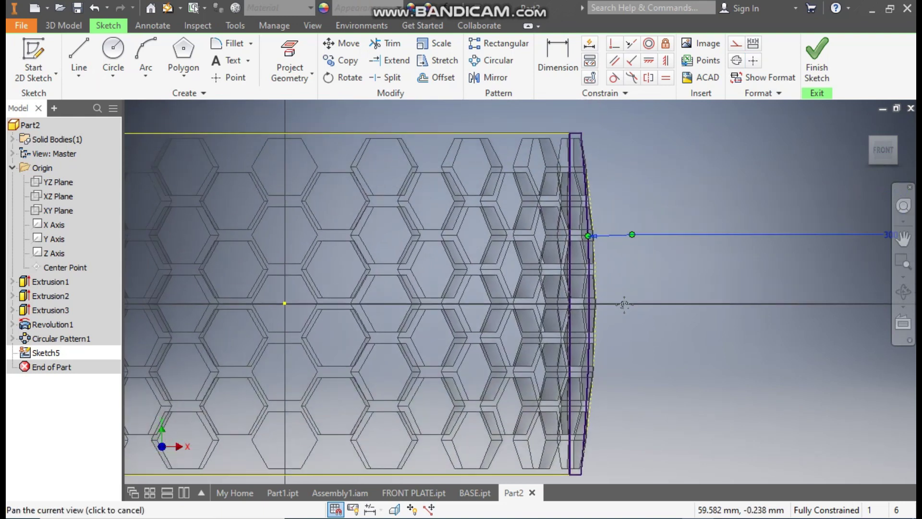
{"action": "left_click", "coordinate": [63, 25]}
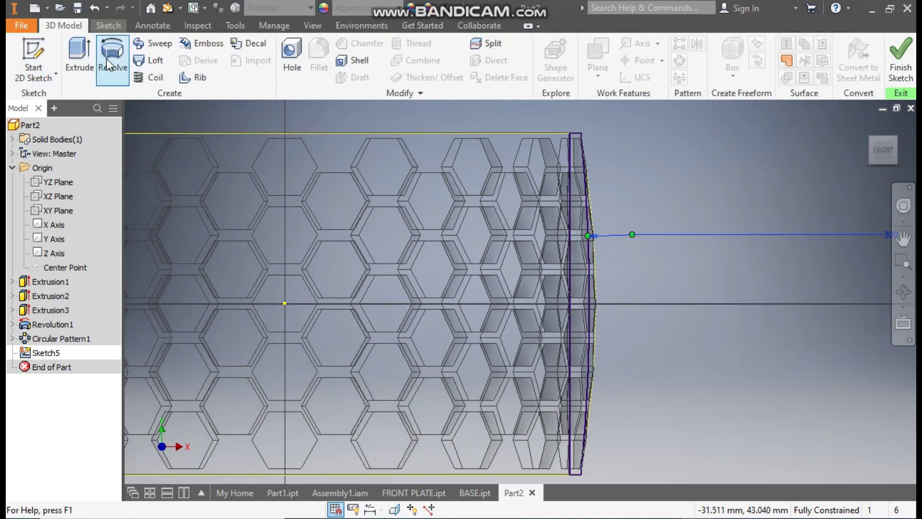
Revolve the thin profile a full turn about the Y Axis, shown in Shaded with Edges
{"action": "left_click", "coordinate": [112, 58]}
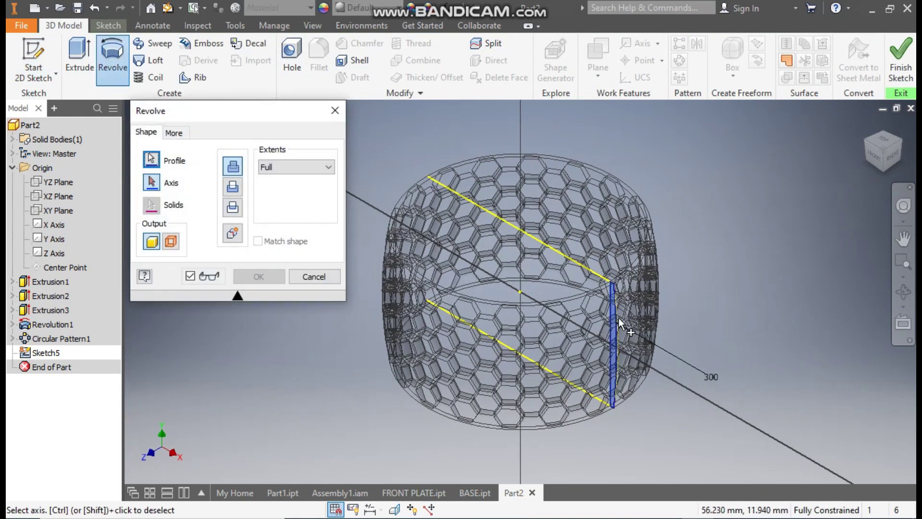
{"action": "scroll", "coordinate": [618, 318], "scroll_direction": "up", "scroll_amount": 3}
{"action": "left_click", "coordinate": [311, 26]}
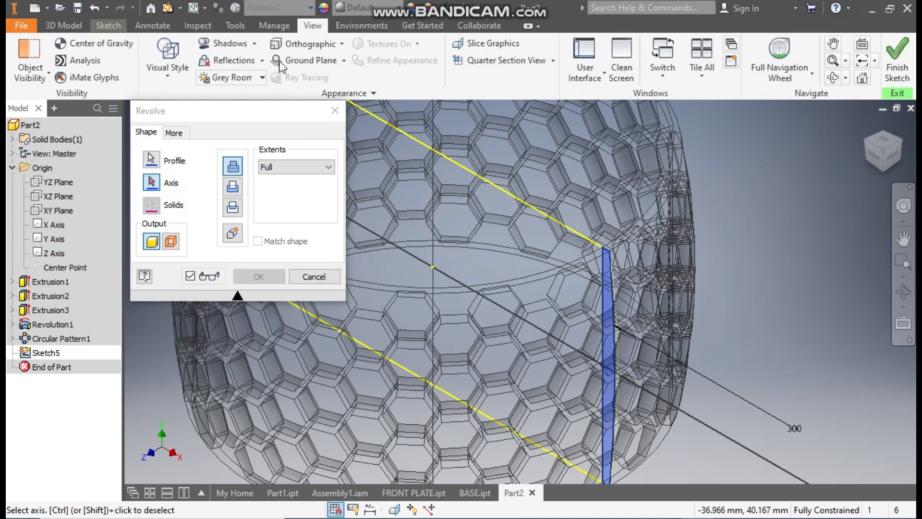
{"action": "left_click", "coordinate": [166, 70]}
{"action": "left_click", "coordinate": [206, 157]}
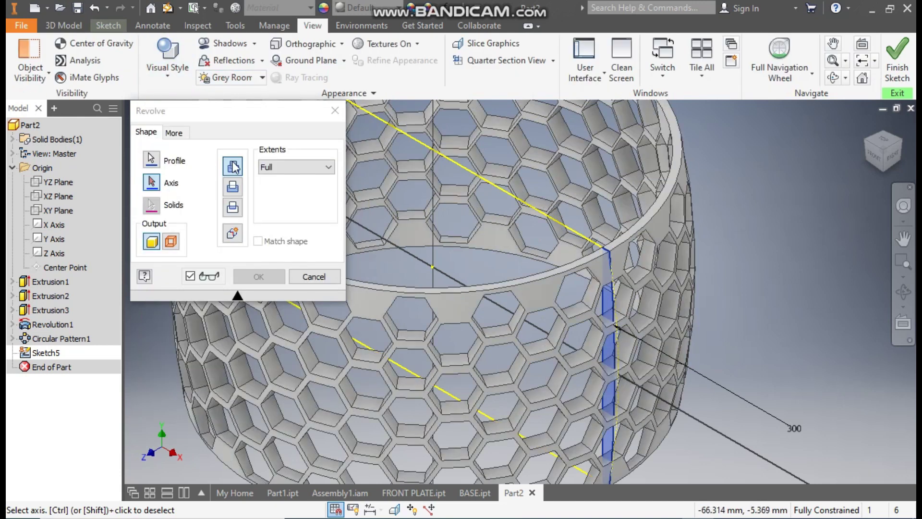
{"action": "scroll", "coordinate": [642, 353], "scroll_direction": "up", "scroll_amount": 5}
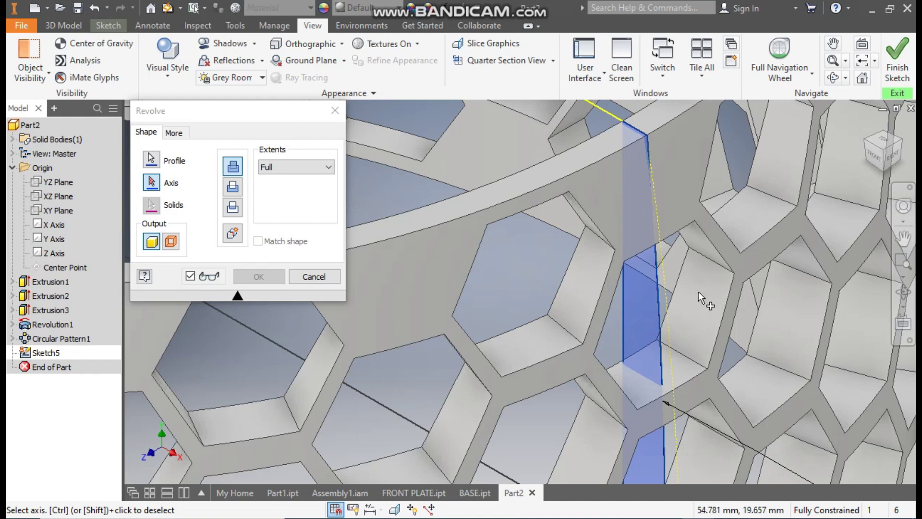
{"action": "scroll", "coordinate": [698, 292], "scroll_direction": "down", "scroll_amount": 6}
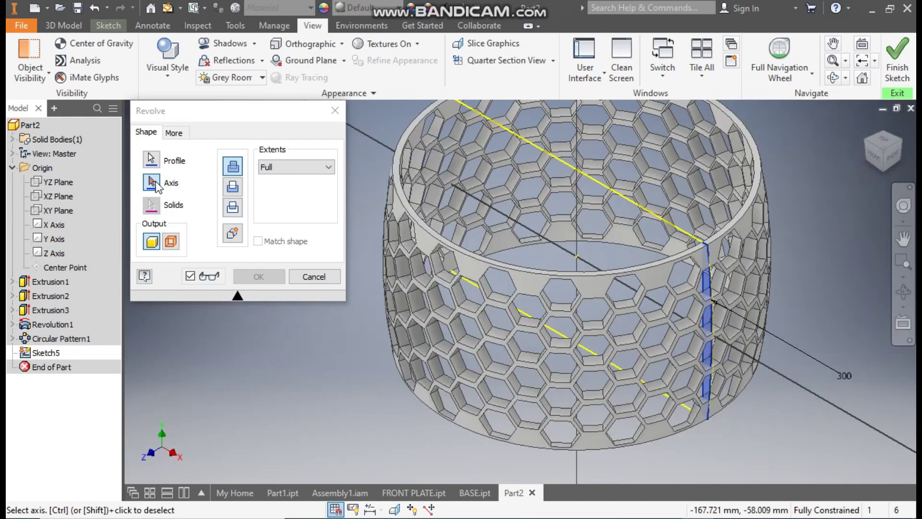
{"action": "left_click", "coordinate": [57, 240]}
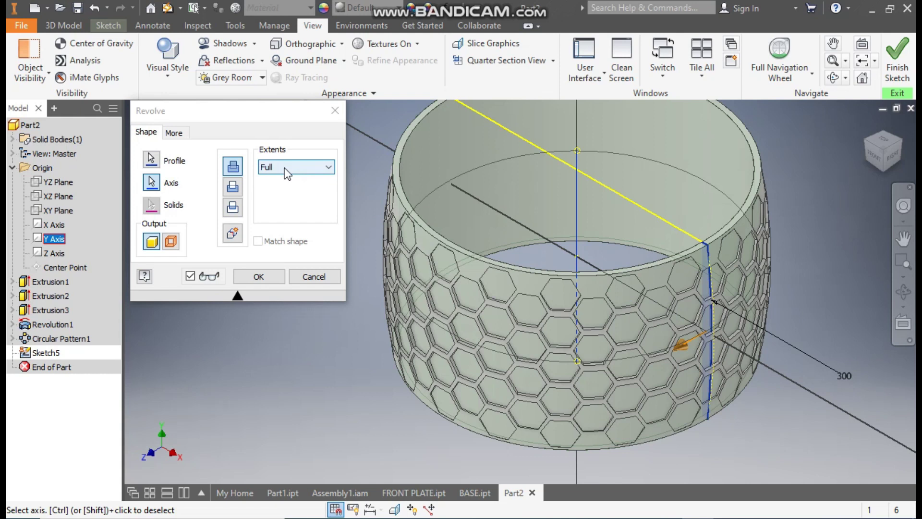
{"action": "left_click", "coordinate": [278, 277]}
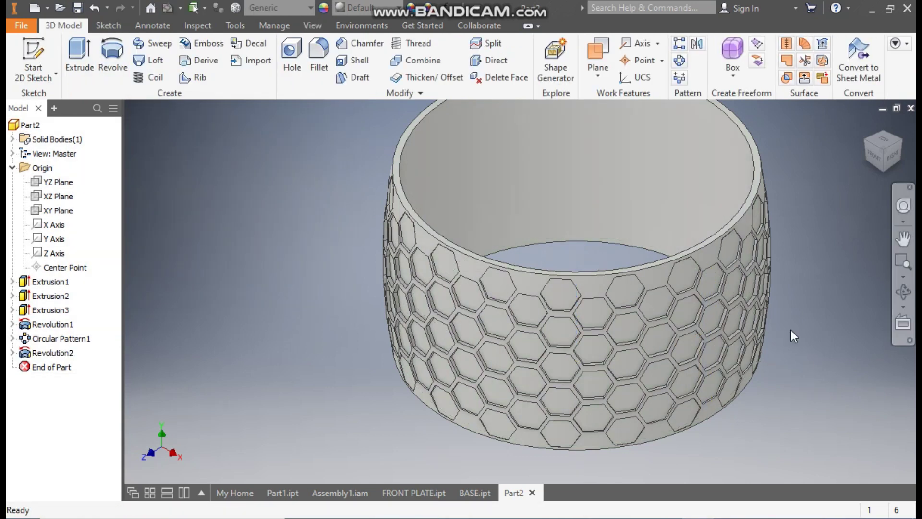
{"action": "middle_click_drag", "start_coordinate": [748, 355], "coordinate": [701, 384]}
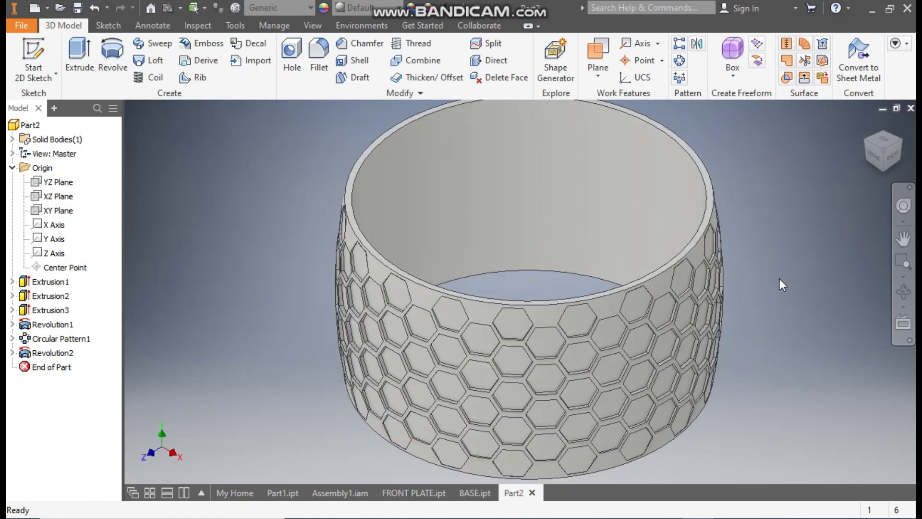
{"action": "middle_click_drag", "start_coordinate": [782, 283], "coordinate": [753, 267], "text": "shift"}
{"action": "scroll", "coordinate": [681, 257], "scroll_direction": "up", "scroll_amount": 5}
{"action": "scroll", "coordinate": [678, 272], "scroll_direction": "down", "scroll_amount": 5}
Apply the Chrome - Polished appearance to the hexagon band
{"action": "left_click", "coordinate": [379, 9]}
{"action": "scroll", "coordinate": [410, 154], "scroll_direction": "up", "scroll_amount": 8}
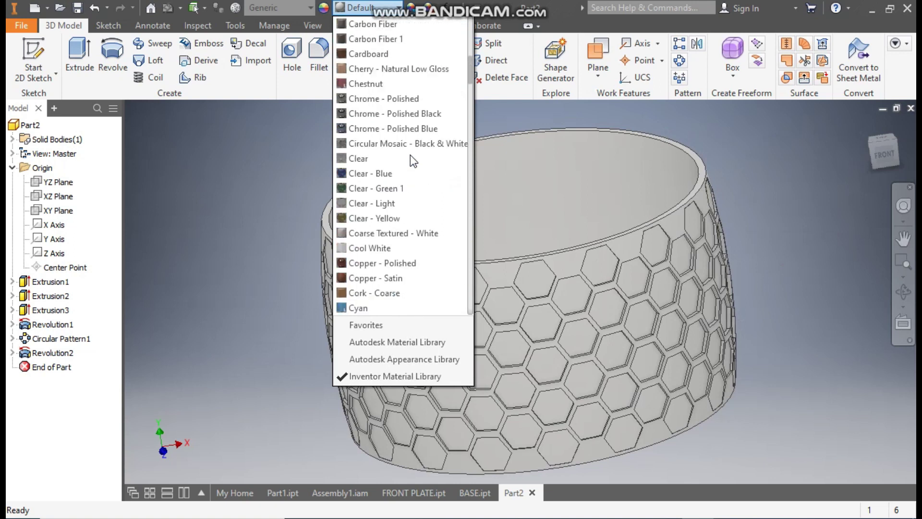
{"action": "left_click", "coordinate": [399, 115]}
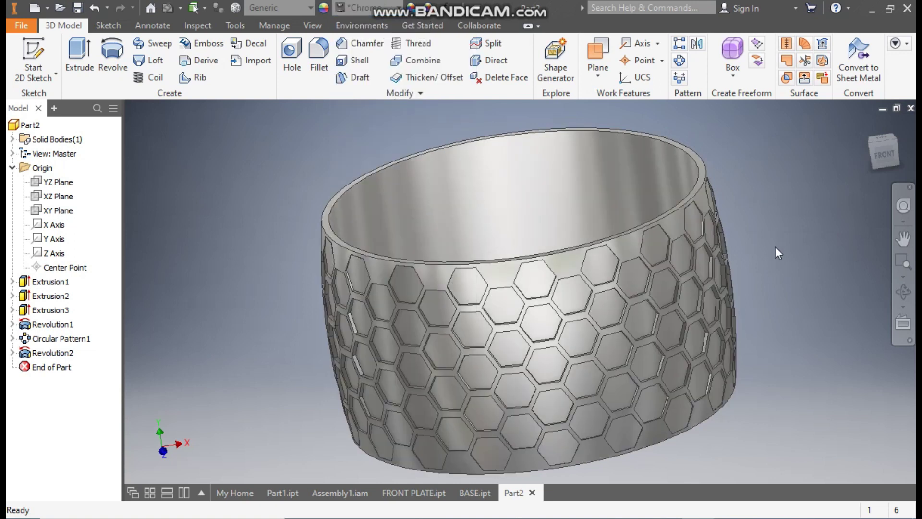
{"action": "middle_click_drag", "start_coordinate": [775, 270], "coordinate": [771, 259]}
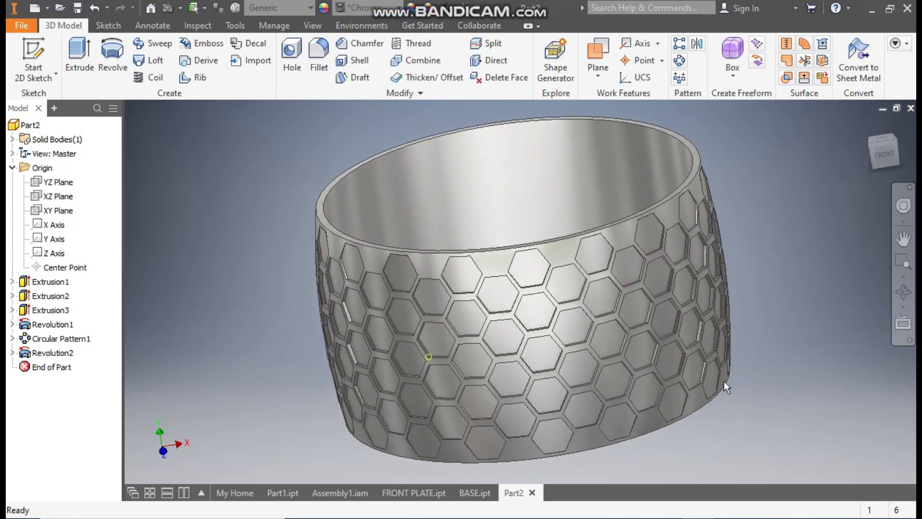